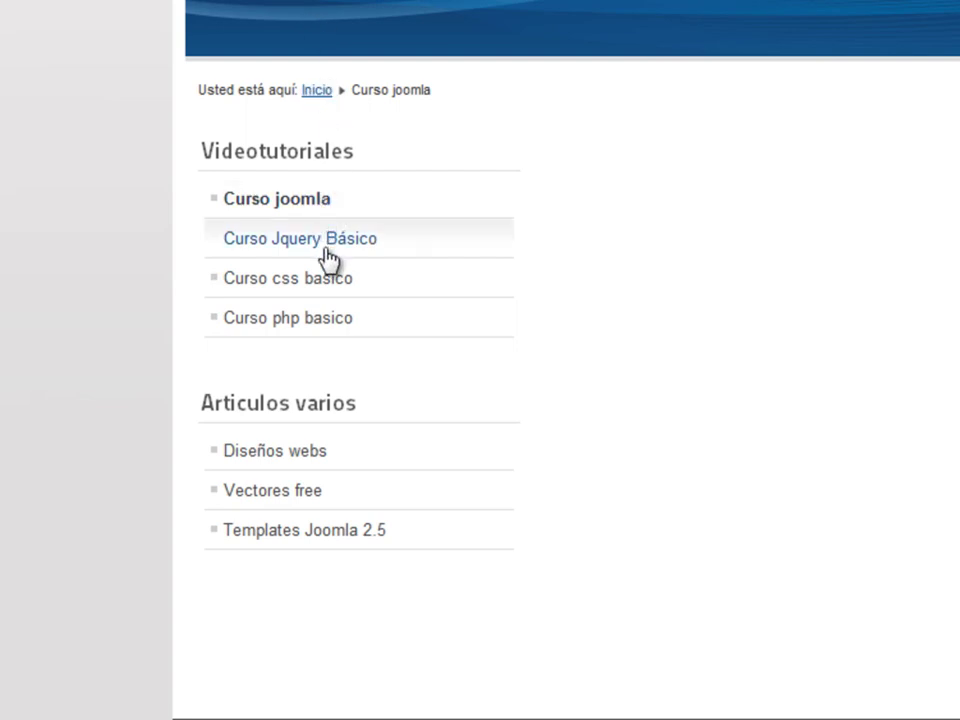
Step: Open the curso joomla category from the article category manager for editing
{"action": "scroll", "coordinate": [440, 345], "scroll_direction": "up", "scroll_amount": 3}
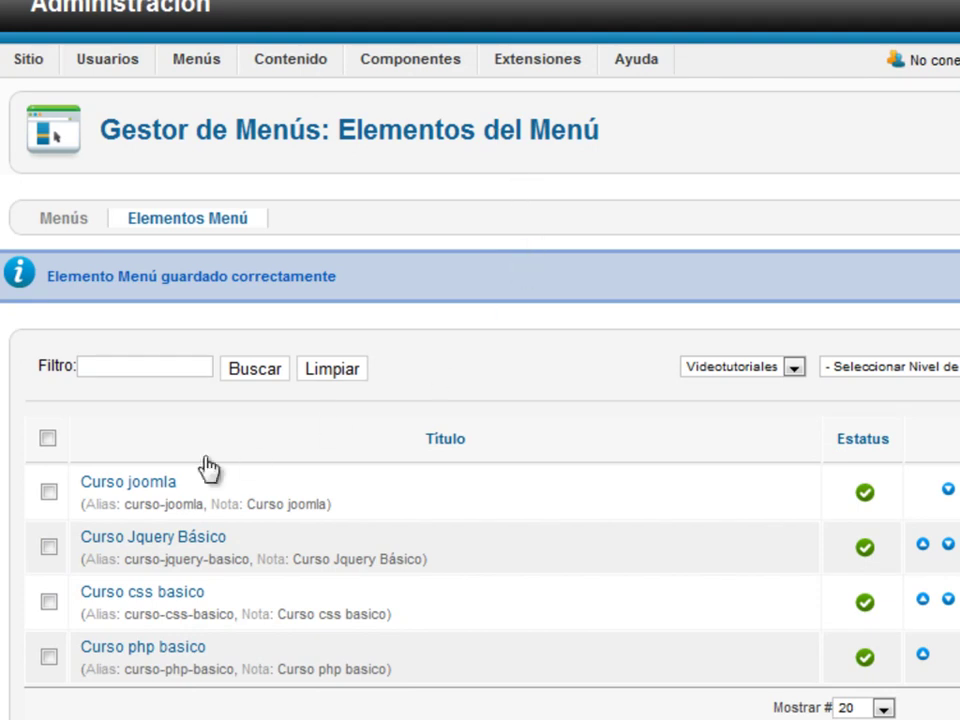
{"action": "mouse_move", "coordinate": [293, 67]}
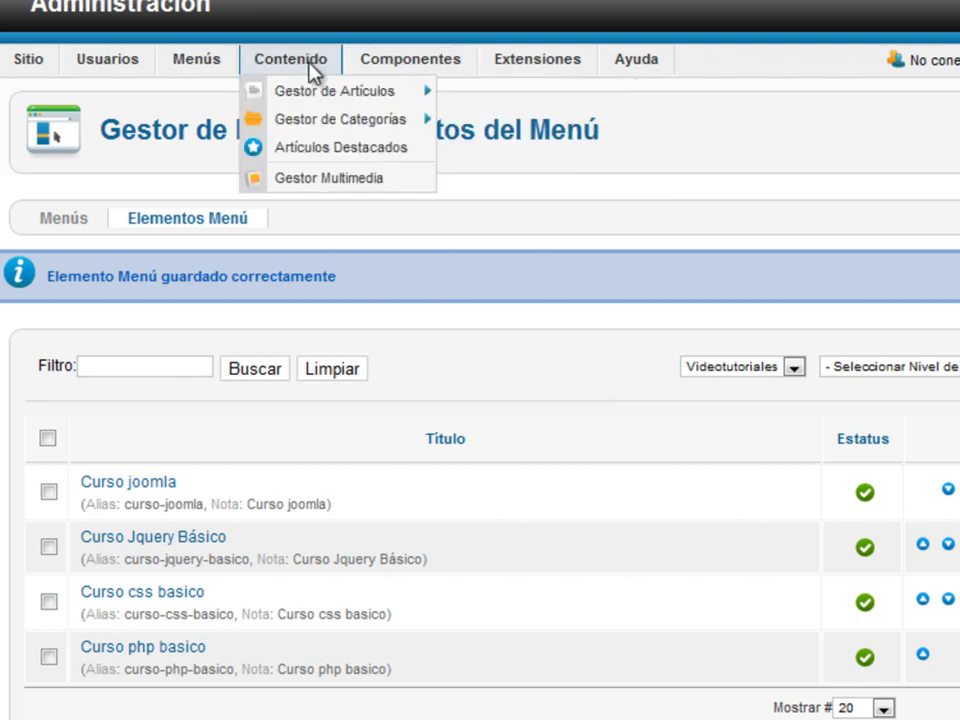
{"action": "left_click", "coordinate": [316, 131]}
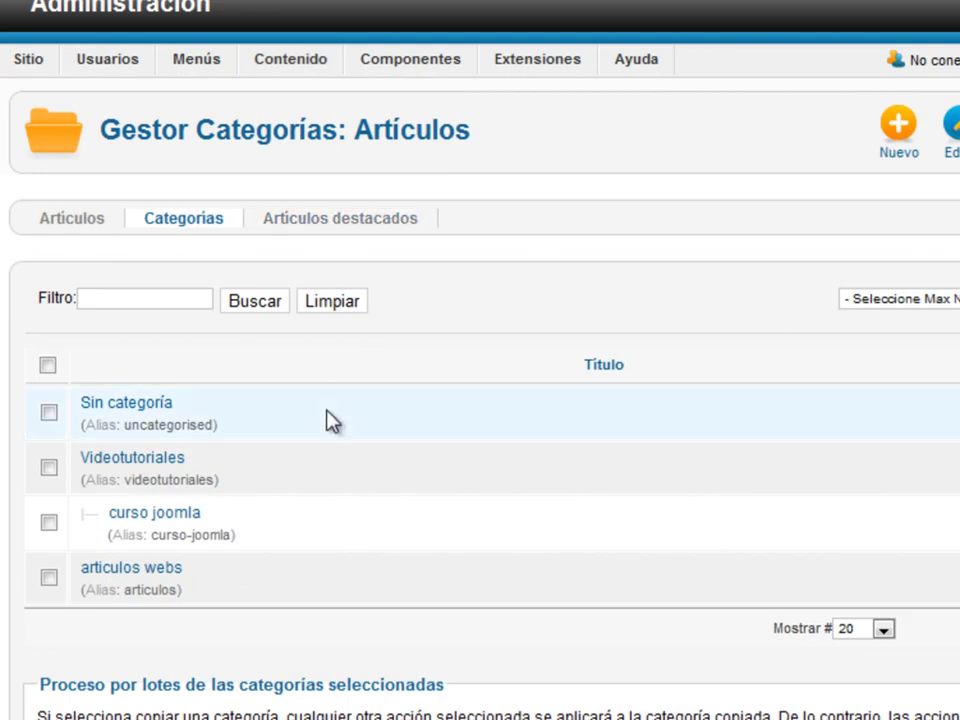
{"action": "left_click", "coordinate": [181, 516]}
Step: Check the category's parent and copy its title, saving it and starting a new article category
{"action": "double_click", "coordinate": [436, 271]}
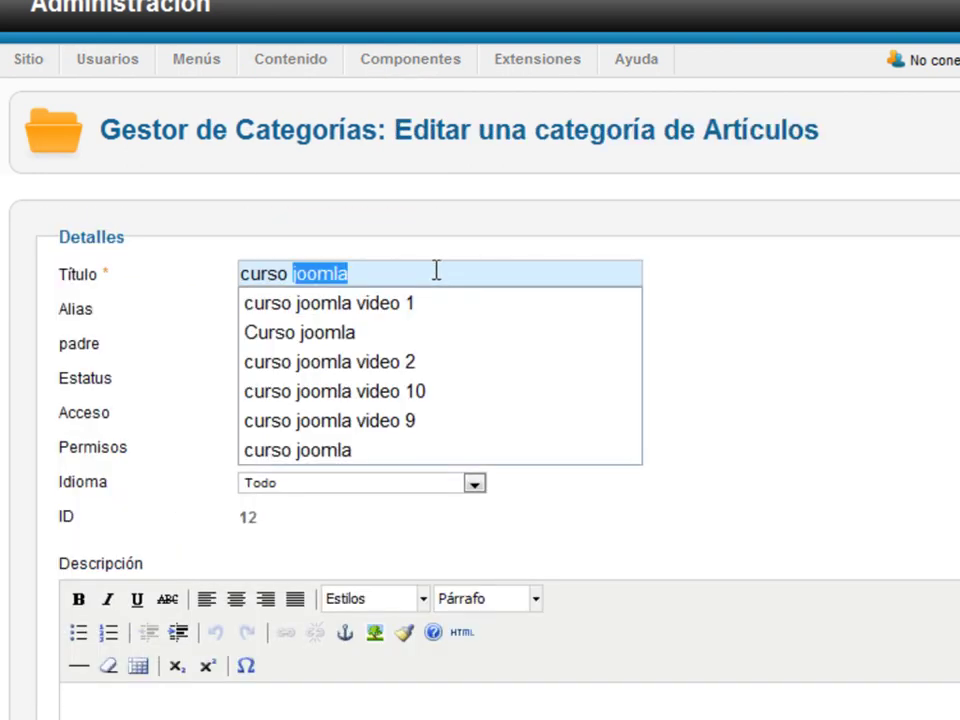
{"action": "left_click_drag", "start_coordinate": [448, 270], "coordinate": [178, 255]}
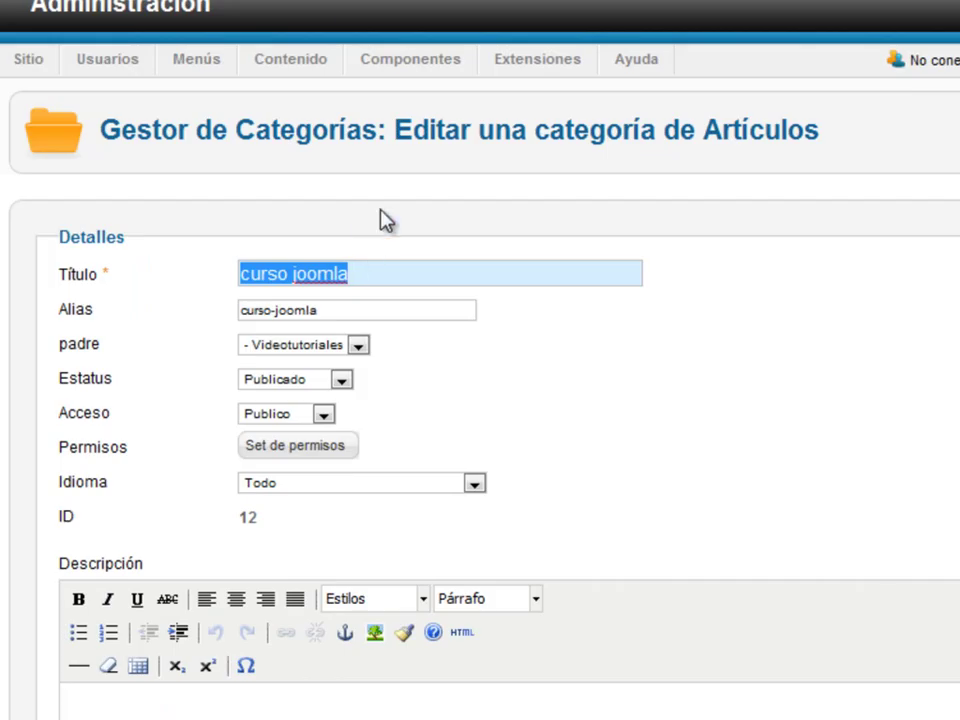
{"action": "left_click", "coordinate": [345, 345]}
{"action": "left_click", "coordinate": [338, 350]}
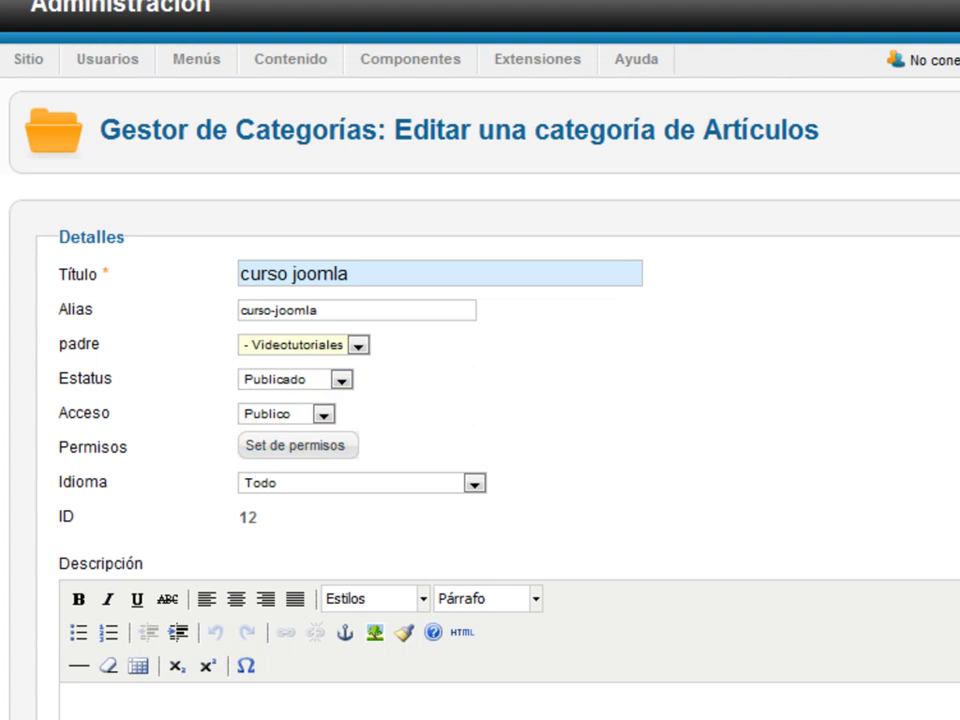
{"action": "left_click_drag", "start_coordinate": [501, 266], "coordinate": [214, 285]}
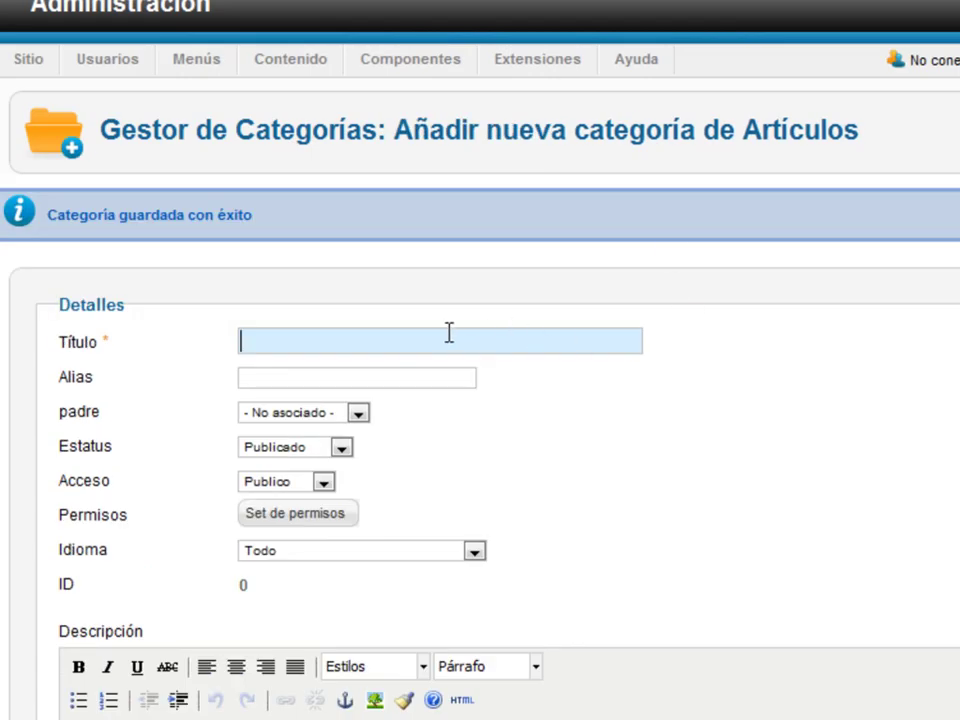
Step: Create the category Curso Jquery Básico with the same alias, parent Videotutoriales and the admin user as creator, and save it
{"action": "type", "text": "curso joomla"}
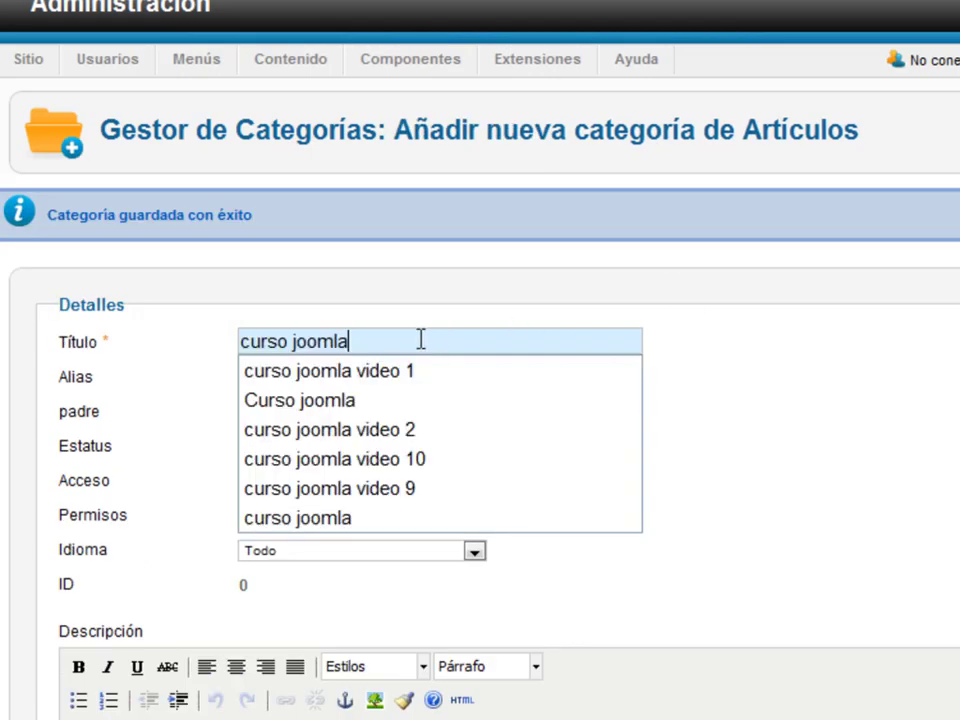
{"action": "type", "text": "qu"}
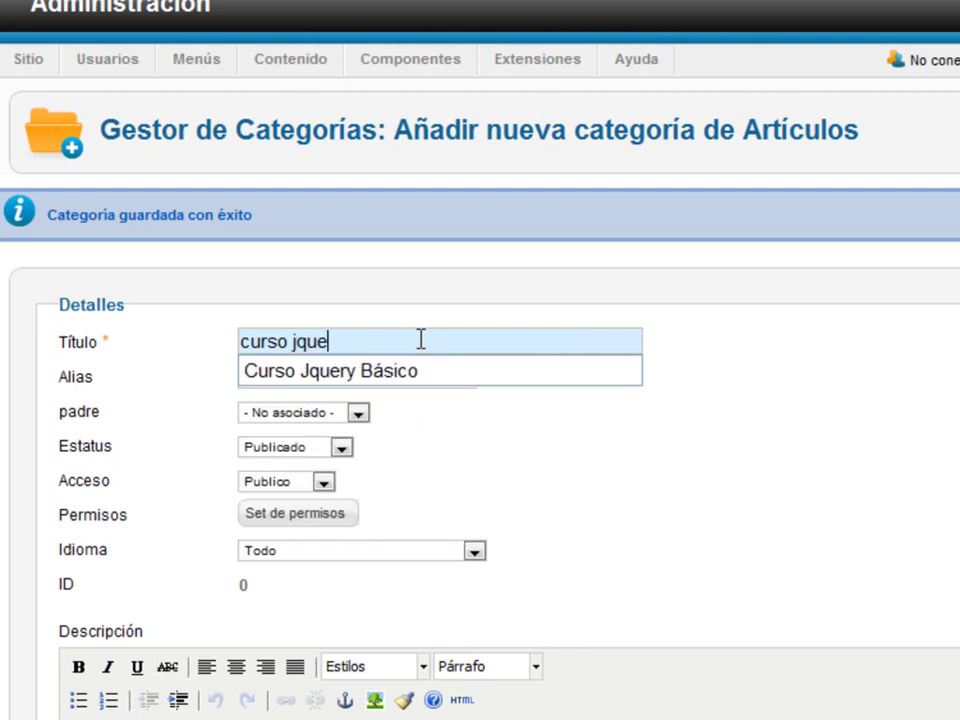
{"action": "type", "text": "e"}
{"action": "key", "text": "Down"}
{"action": "key", "text": "Tab"}
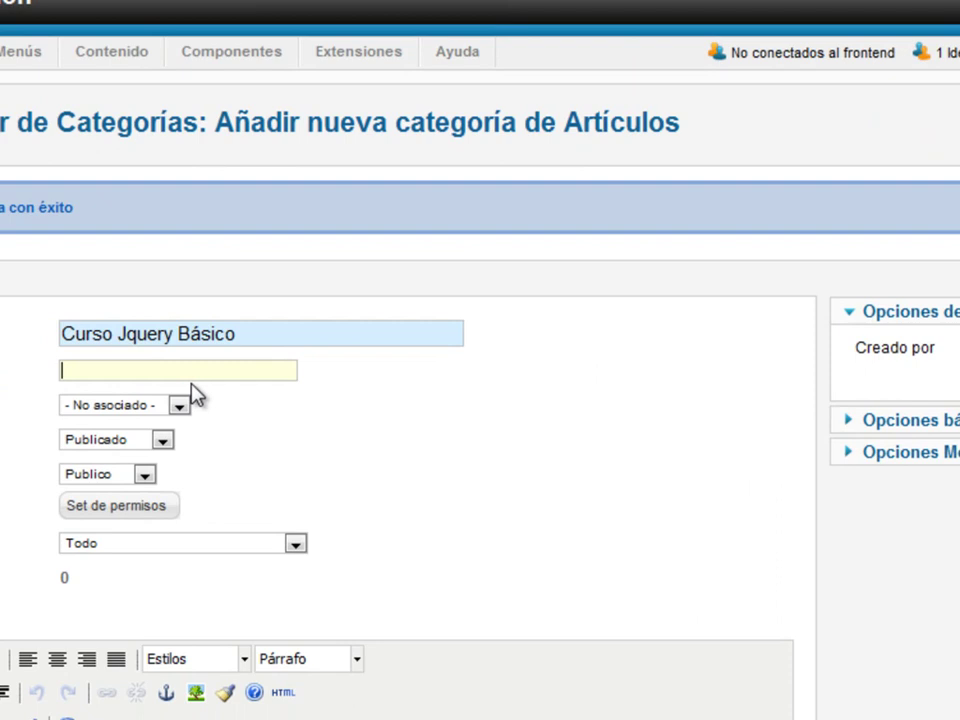
{"action": "key", "text": "Down"}
{"action": "key", "text": "Tab"}
{"action": "left_click", "coordinate": [163, 413]}
{"action": "left_click", "coordinate": [174, 456]}
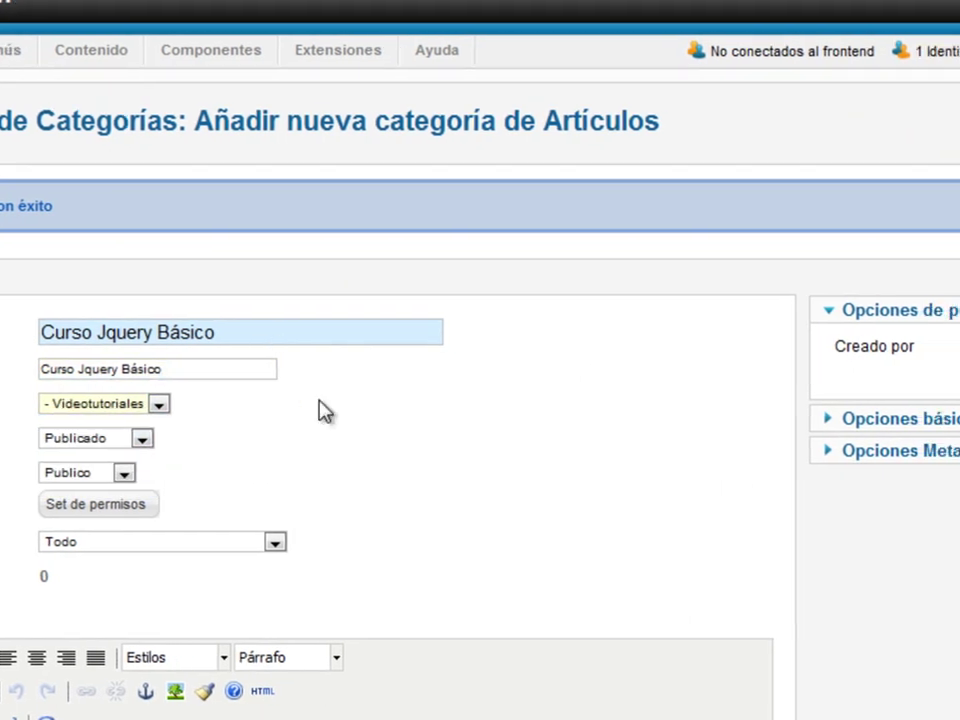
{"action": "left_click", "coordinate": [855, 360]}
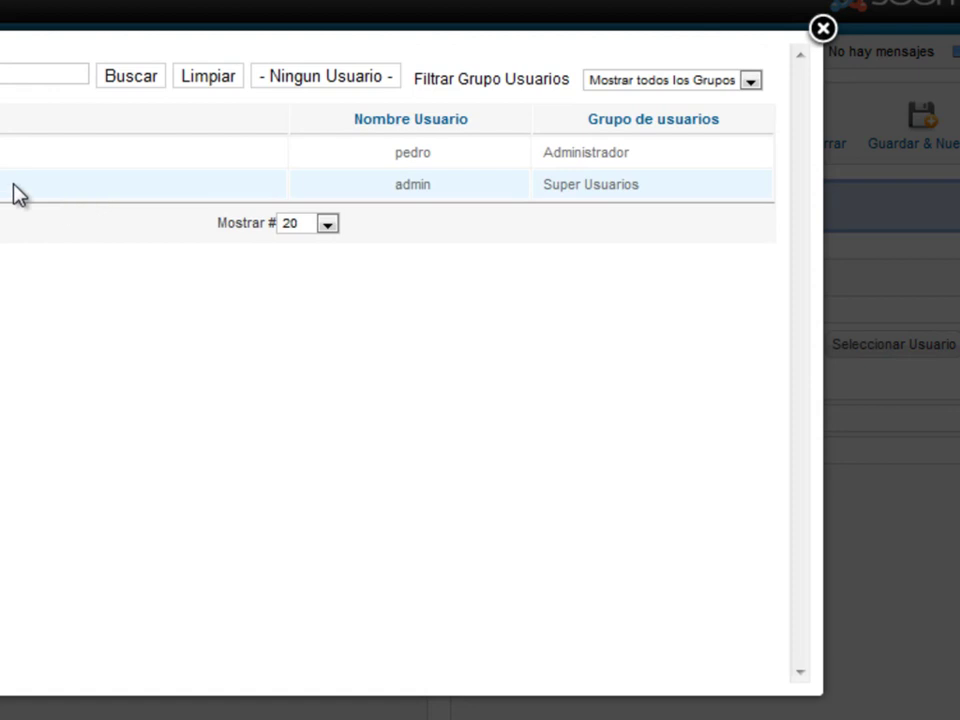
{"action": "left_click", "coordinate": [13, 186]}
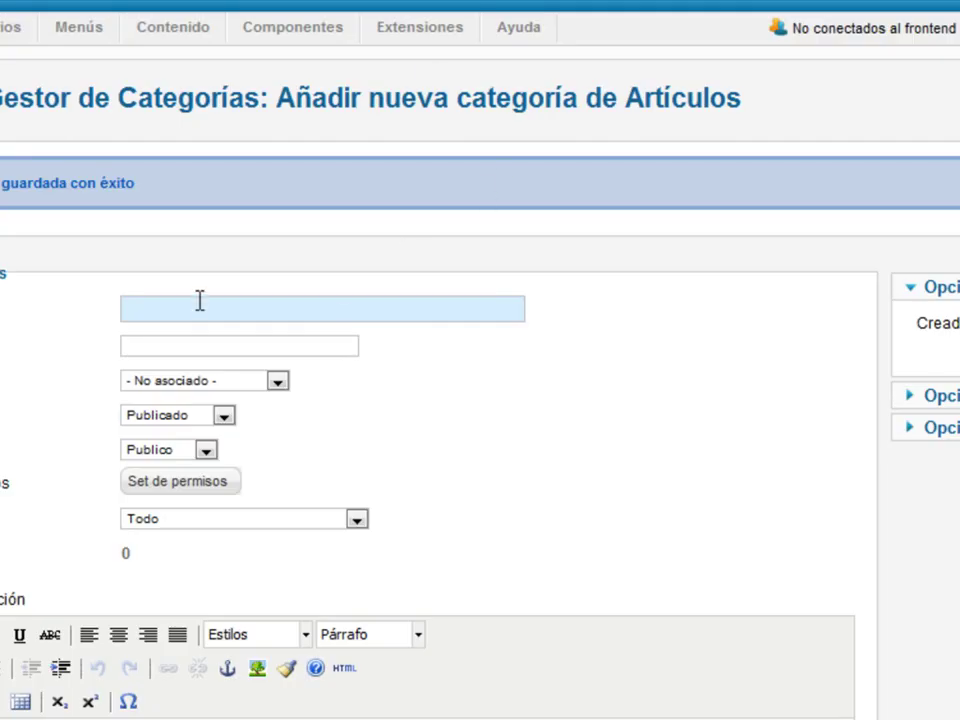
Step: Create the category Curso Css Básico with the same text as alias, under the parent Videotutoriales
{"action": "type", "text": "Curso Jquery Básico"}
{"action": "left_click_drag", "start_coordinate": [178, 309], "coordinate": [75, 317]}
{"action": "type", "text": "Css"}
{"action": "key", "text": "ctrl+c"}
{"action": "left_click", "coordinate": [216, 347]}
{"action": "key", "text": "ctrl+v"}
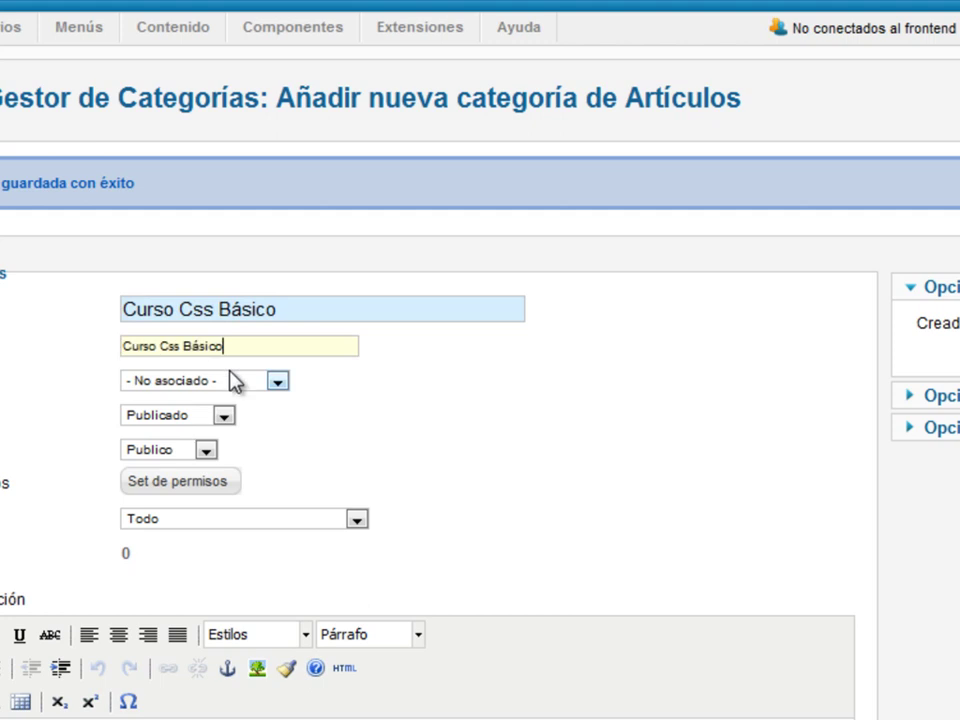
{"action": "left_click", "coordinate": [231, 380]}
{"action": "left_click", "coordinate": [228, 437]}
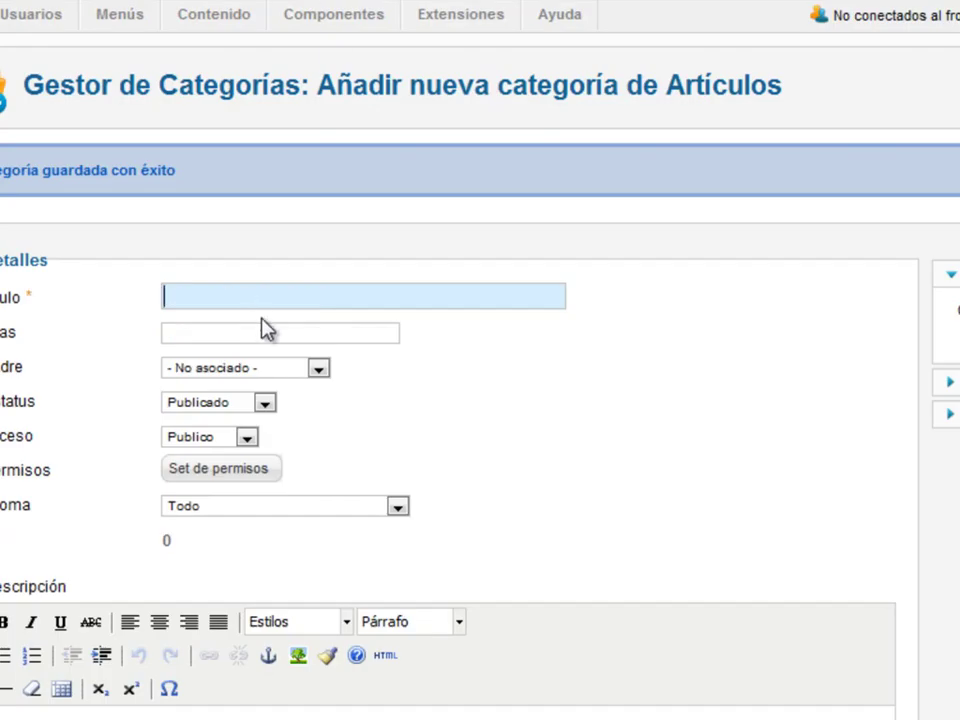
Step: Create the category Curso Php Básico with the same text as alias, under the parent Videotutoriales
{"action": "type", "text": "C"}
{"action": "key", "text": "Down"}
{"action": "double_click", "coordinate": [200, 296]}
{"action": "type", "text": "Php"}
{"action": "key", "text": "Escape"}
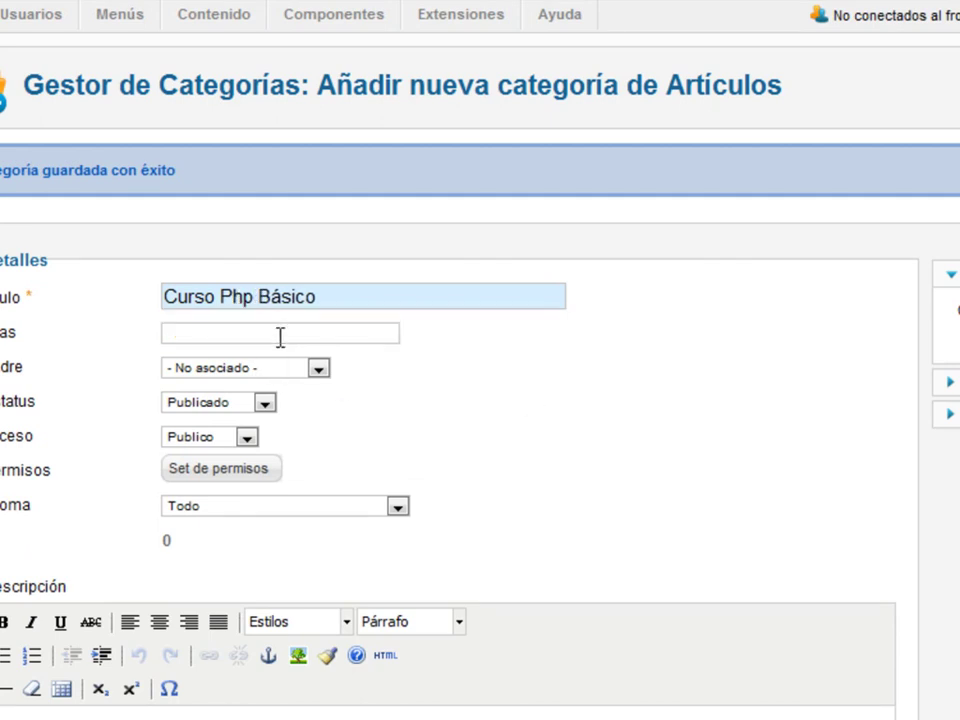
{"action": "left_click_drag", "start_coordinate": [316, 296], "coordinate": [162, 297]}
{"action": "key", "text": "ctrl+c"}
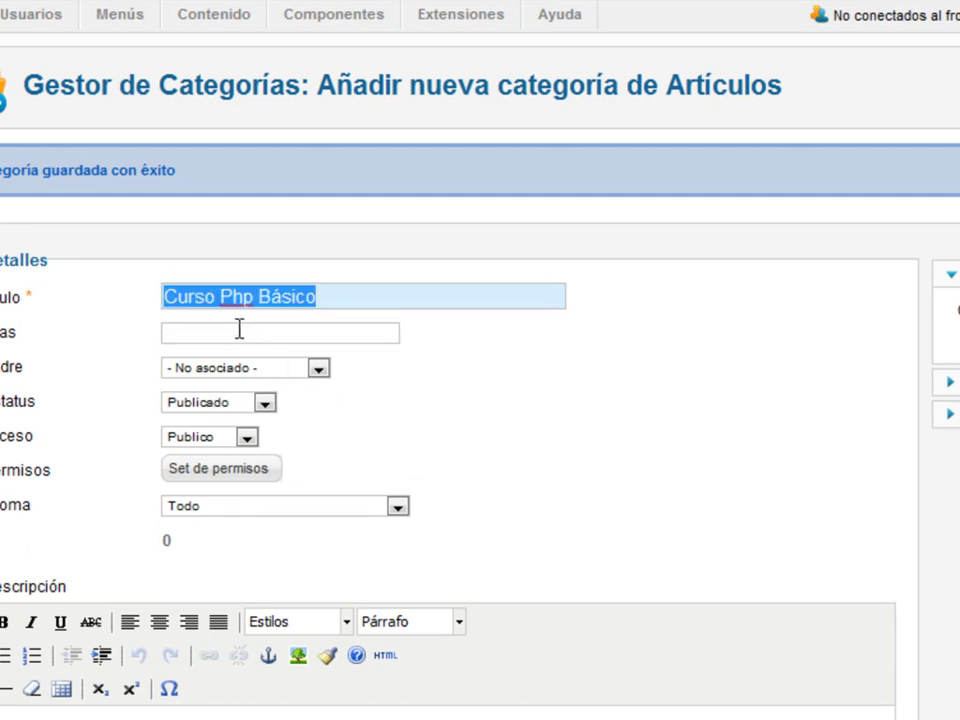
{"action": "left_click", "coordinate": [240, 330]}
{"action": "key", "text": "ctrl+v"}
{"action": "left_click", "coordinate": [268, 377]}
{"action": "left_click", "coordinate": [254, 421]}
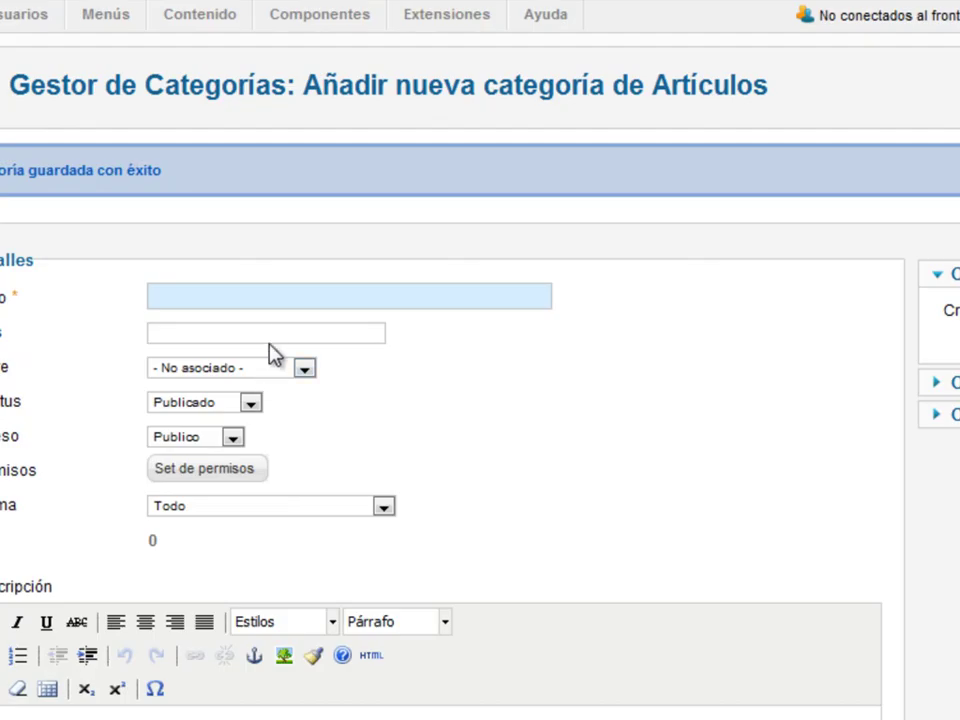
Step: Create the category Diseños webs with the same text as alias, under the parent articulos webs
{"action": "type", "text": "di"}
{"action": "key", "text": "Down"}
{"action": "key", "text": "Return"}
{"action": "key", "text": "ctrl+a"}
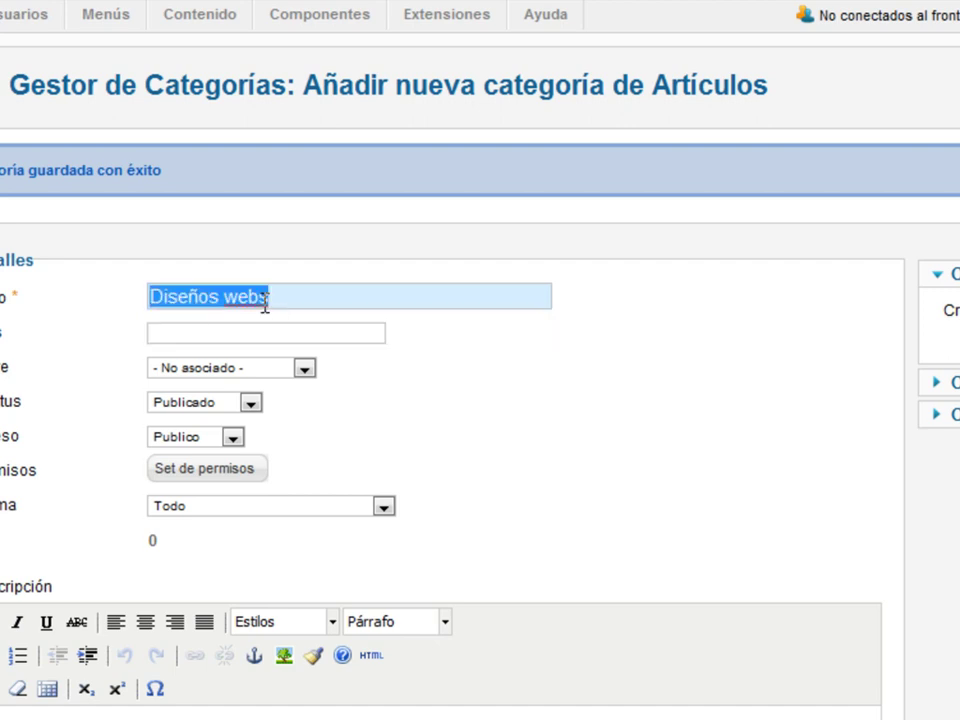
{"action": "left_click", "coordinate": [219, 338]}
{"action": "key", "text": "ctrl+v"}
{"action": "left_click", "coordinate": [304, 369]}
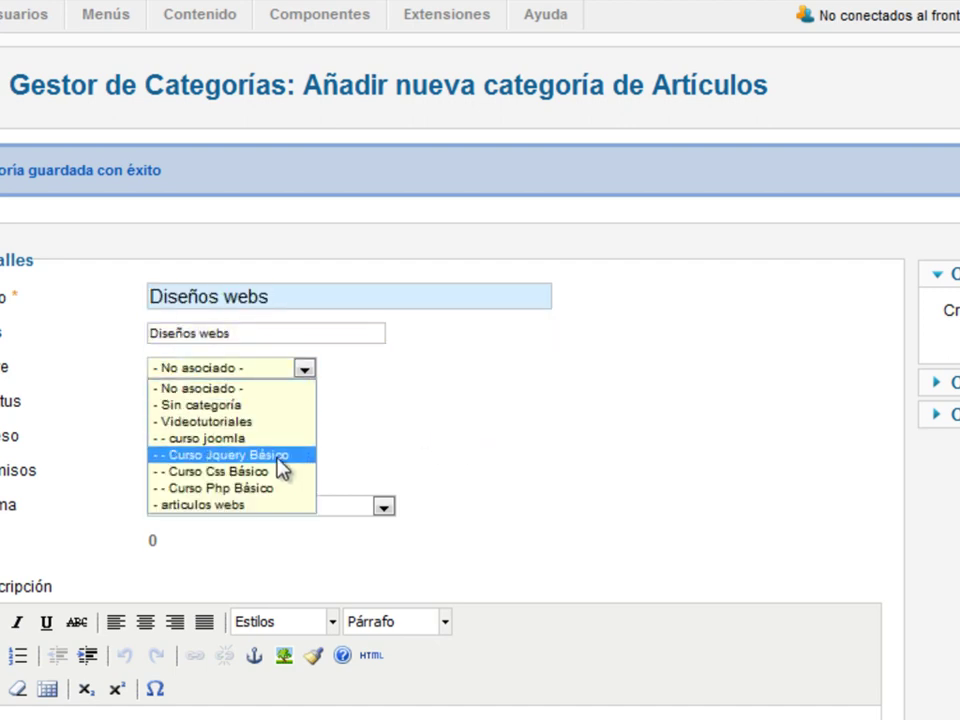
{"action": "left_click", "coordinate": [272, 505]}
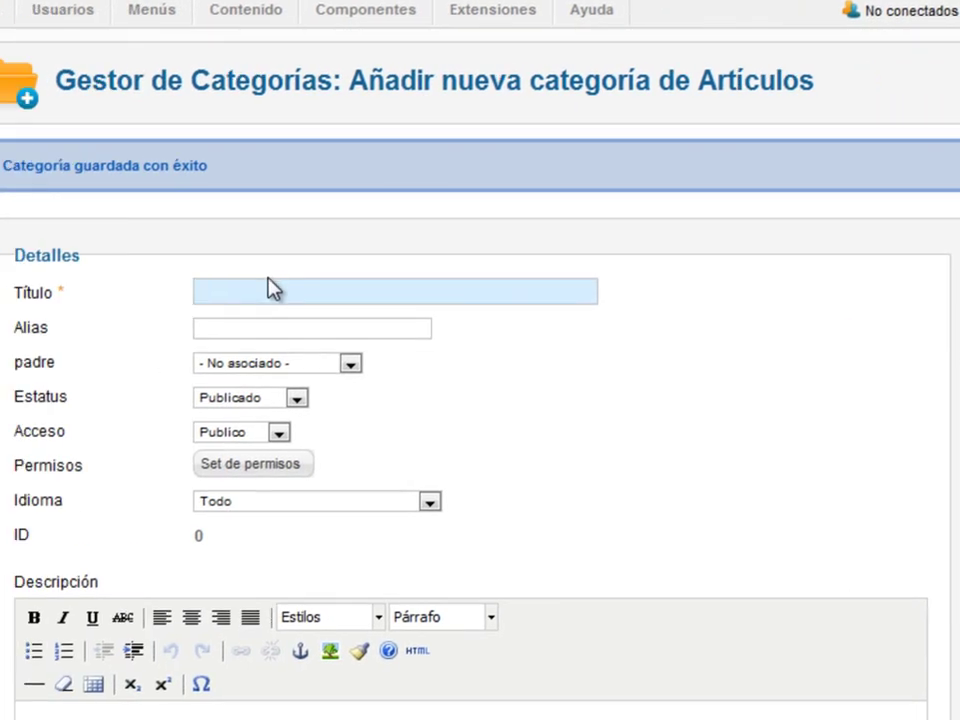
Step: Create the category Vectores free with the same text as alias, under the parent articulos webs
{"action": "type", "text": "Vect"}
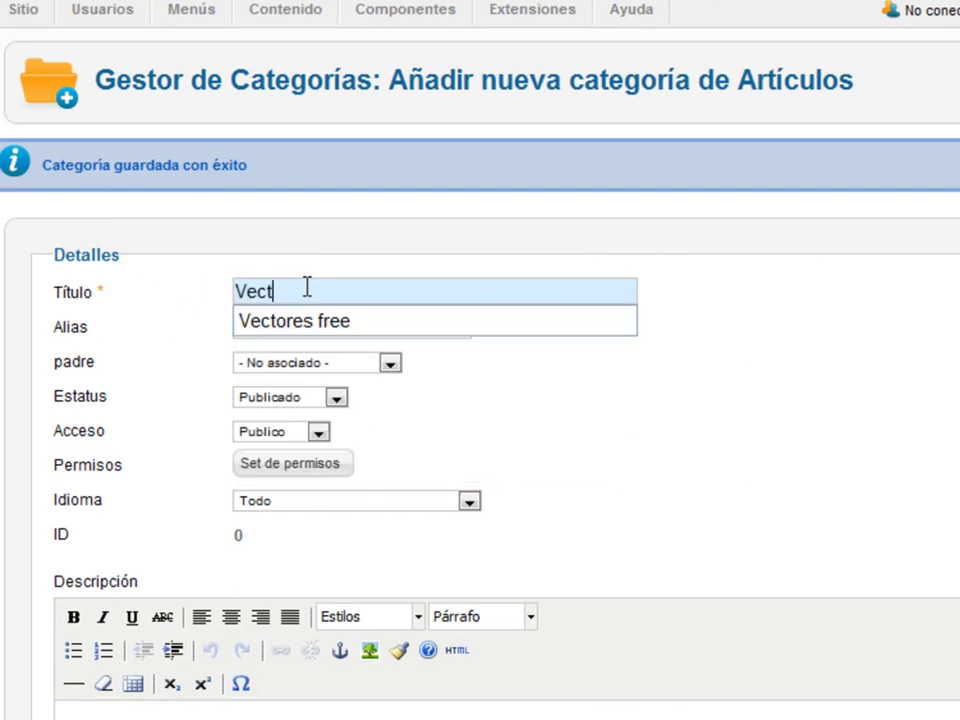
{"action": "type", "text": "ore"}
{"action": "key", "text": "Down"}
{"action": "key", "text": "Return"}
{"action": "key", "text": "ctrl+a"}
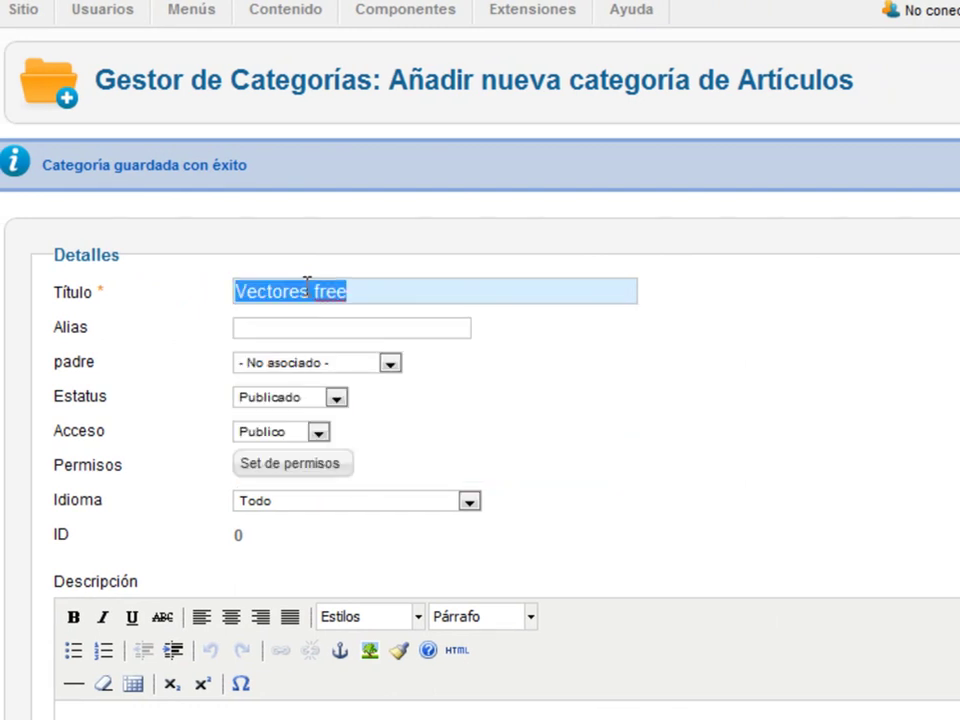
{"action": "left_click", "coordinate": [301, 322]}
{"action": "key", "text": "Down"}
{"action": "key", "text": "Return"}
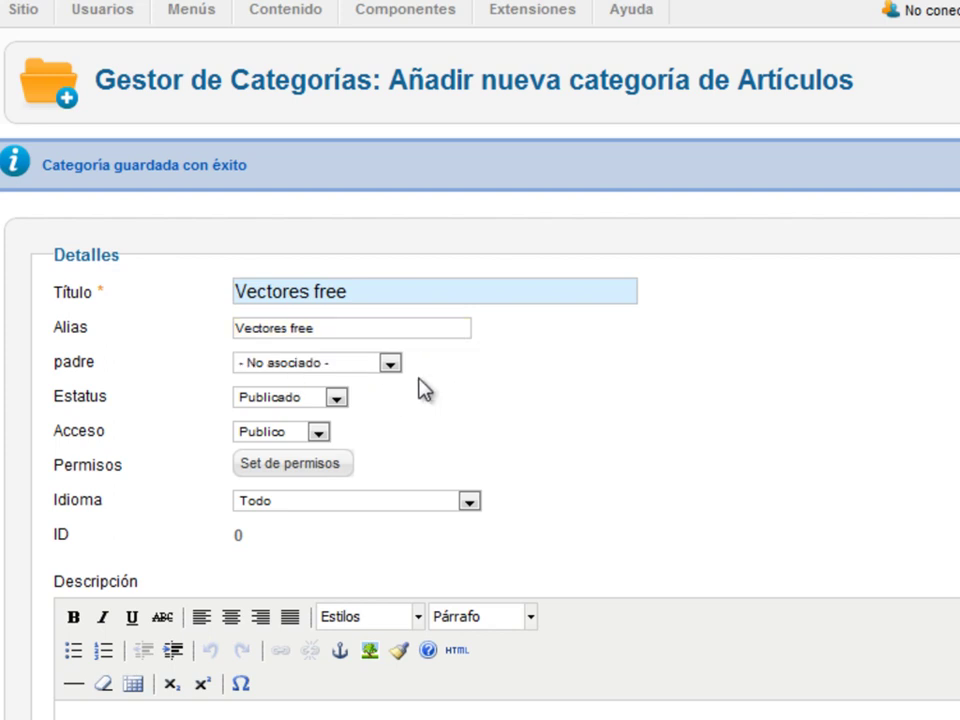
{"action": "left_click", "coordinate": [389, 364]}
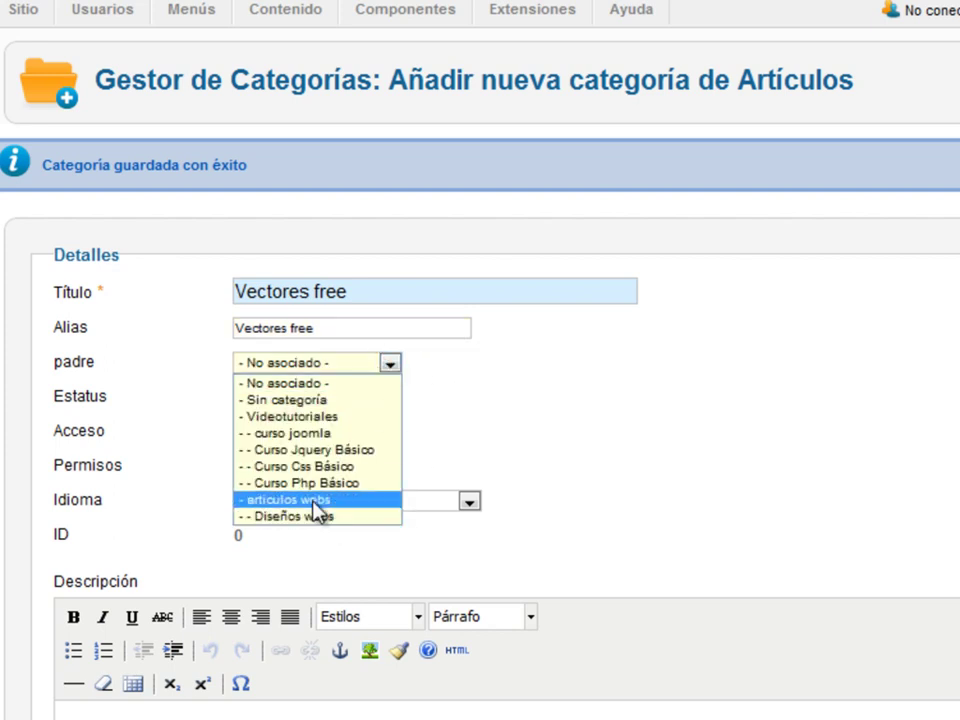
{"action": "left_click", "coordinate": [315, 502]}
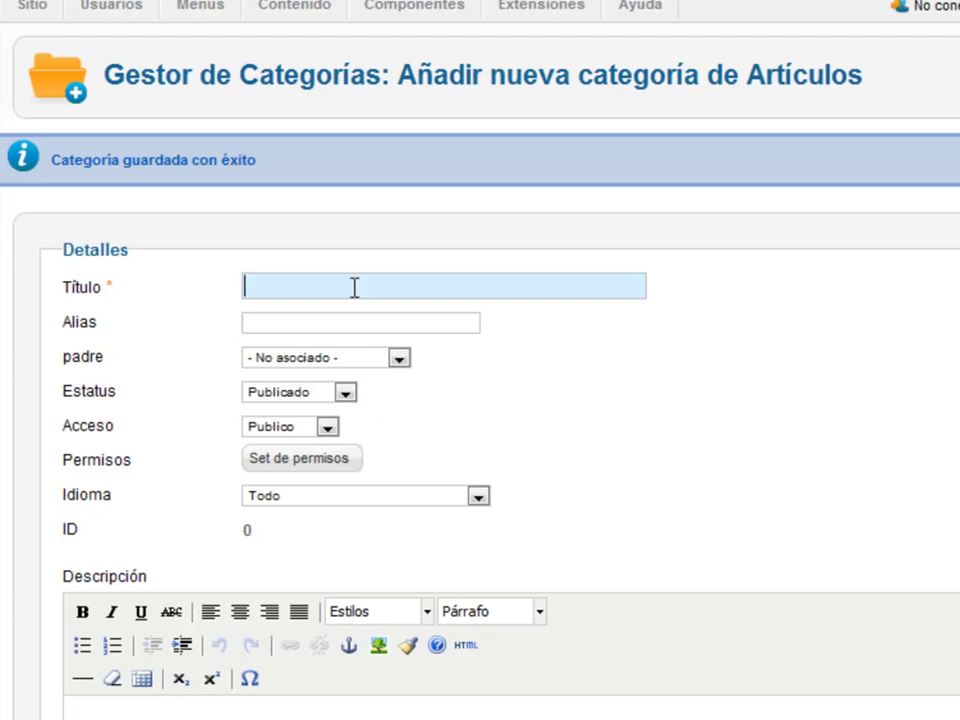
Step: Create the category Templates Joomla 2.5 with a matching alias under articulos webs, then save and close it
{"action": "type", "text": "tem"}
{"action": "key", "text": "Down"}
{"action": "key", "text": "Down"}
{"action": "key", "text": "Return"}
{"action": "key", "text": "ctrl+a"}
{"action": "key", "text": "ctrl+c"}
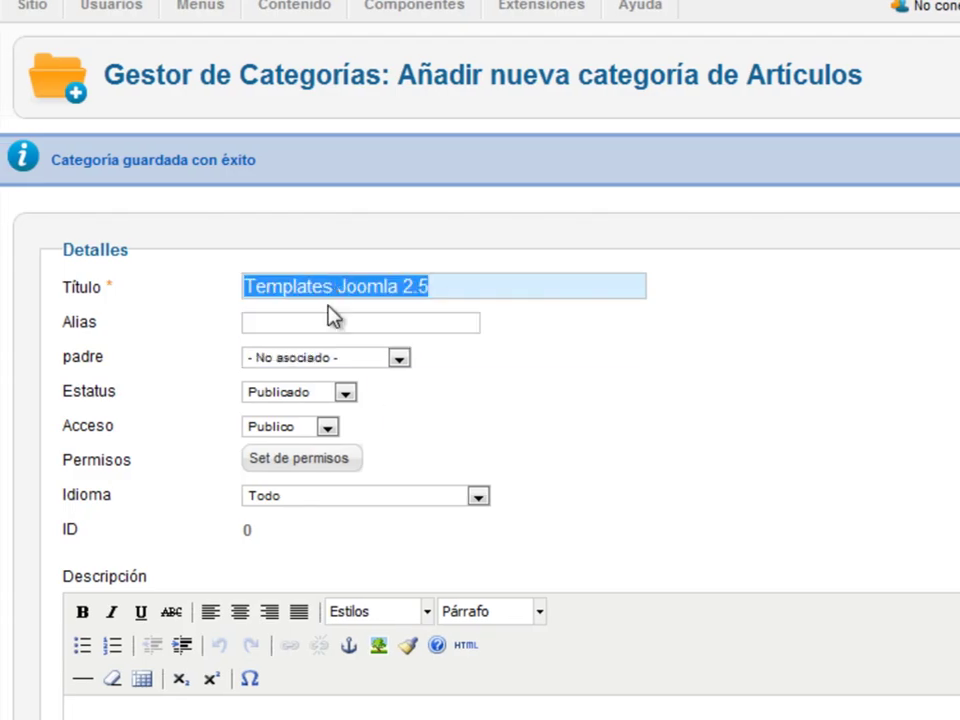
{"action": "left_click", "coordinate": [348, 322]}
{"action": "key", "text": "ctrl+v"}
{"action": "left_click", "coordinate": [398, 357]}
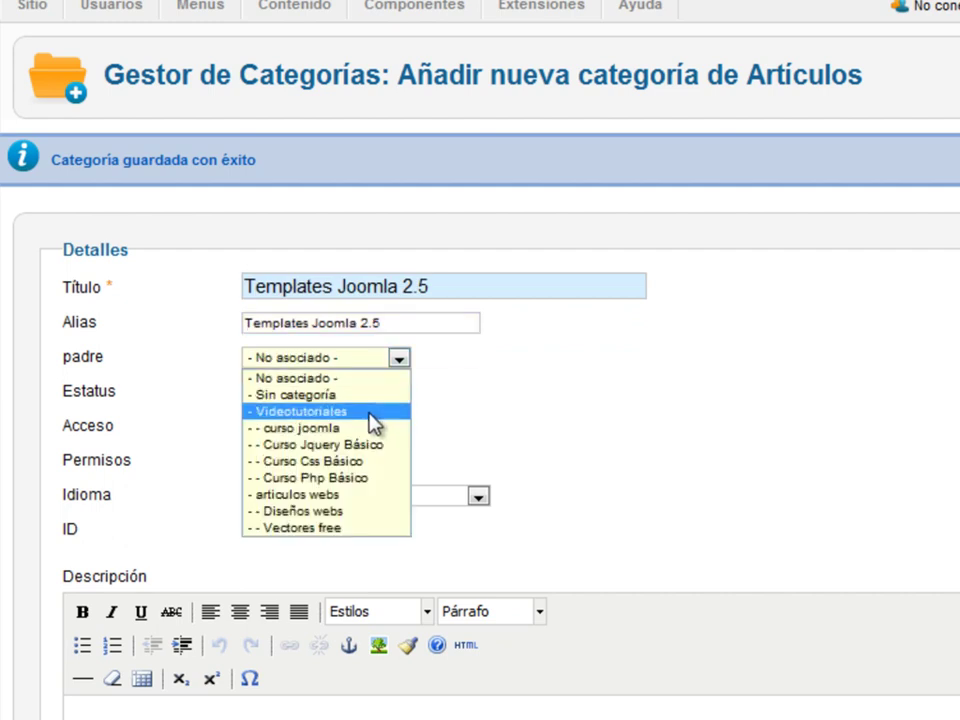
{"action": "left_click", "coordinate": [378, 494]}
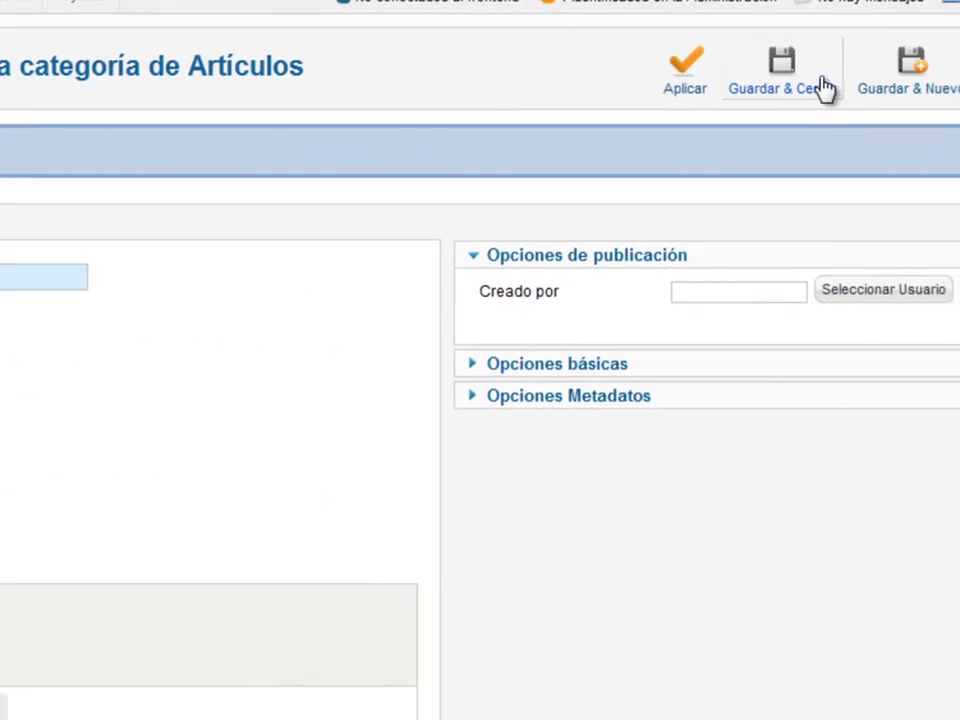
{"action": "left_click", "coordinate": [783, 72]}
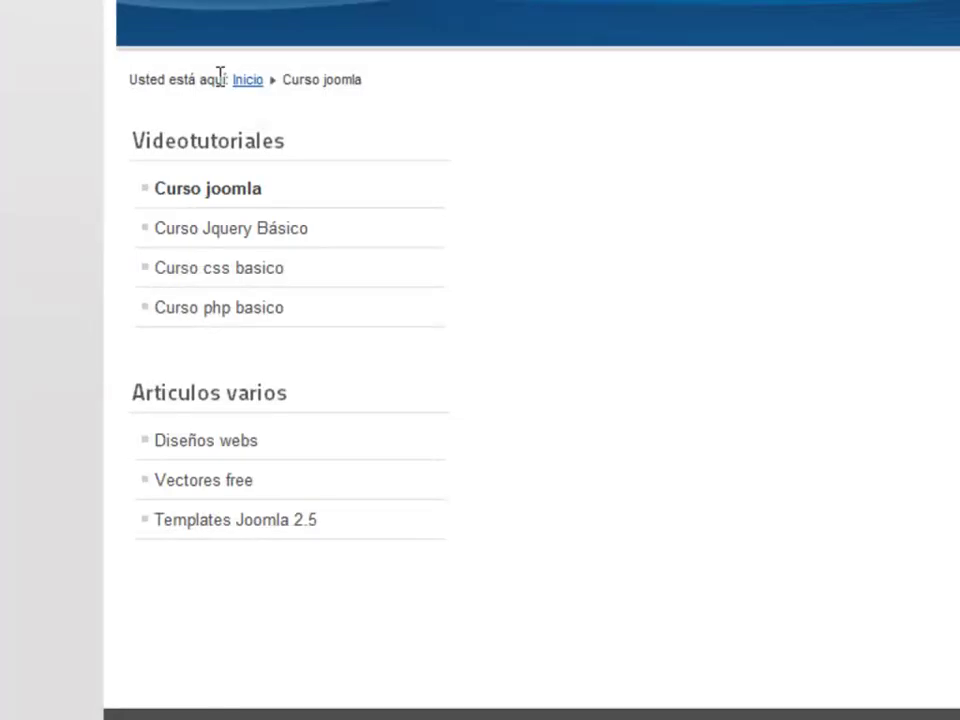
Step: Open the public site's home page and look over its side menus and article
{"action": "scroll", "coordinate": [220, 78], "scroll_direction": "up", "scroll_amount": 3}
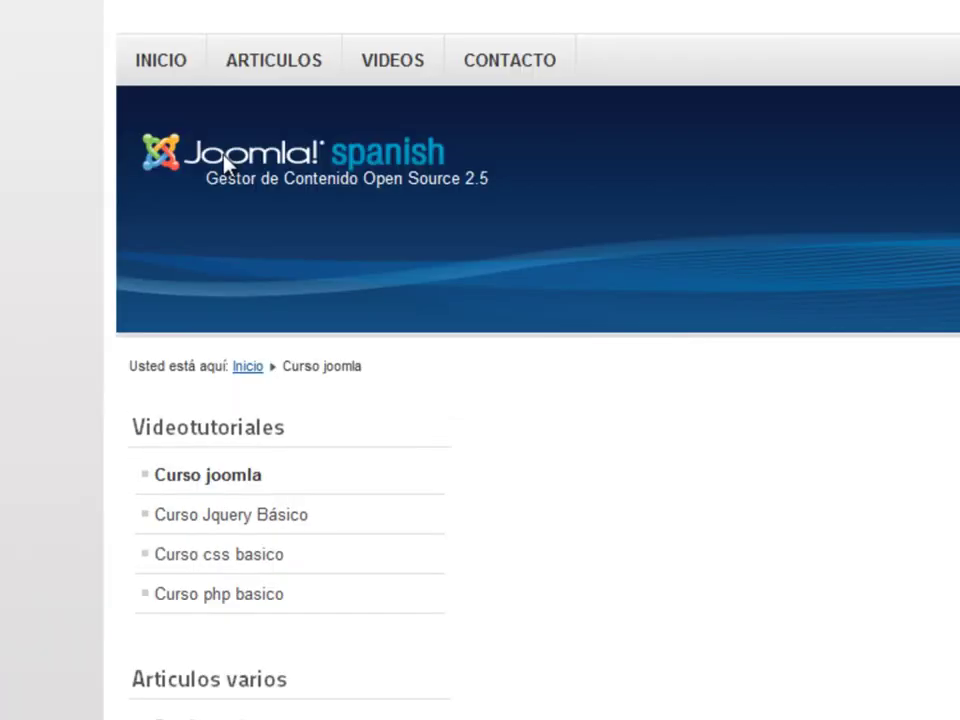
{"action": "left_click", "coordinate": [192, 74]}
{"action": "scroll", "coordinate": [456, 392], "scroll_direction": "down", "scroll_amount": 5}
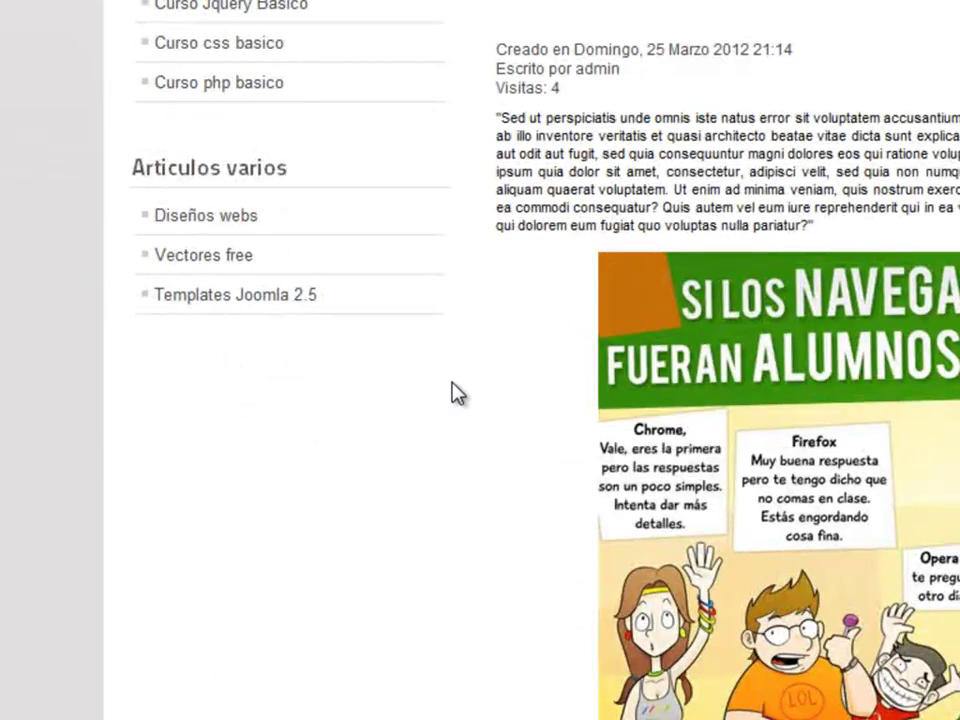
{"action": "scroll", "coordinate": [450, 392], "scroll_direction": "up", "scroll_amount": 5}
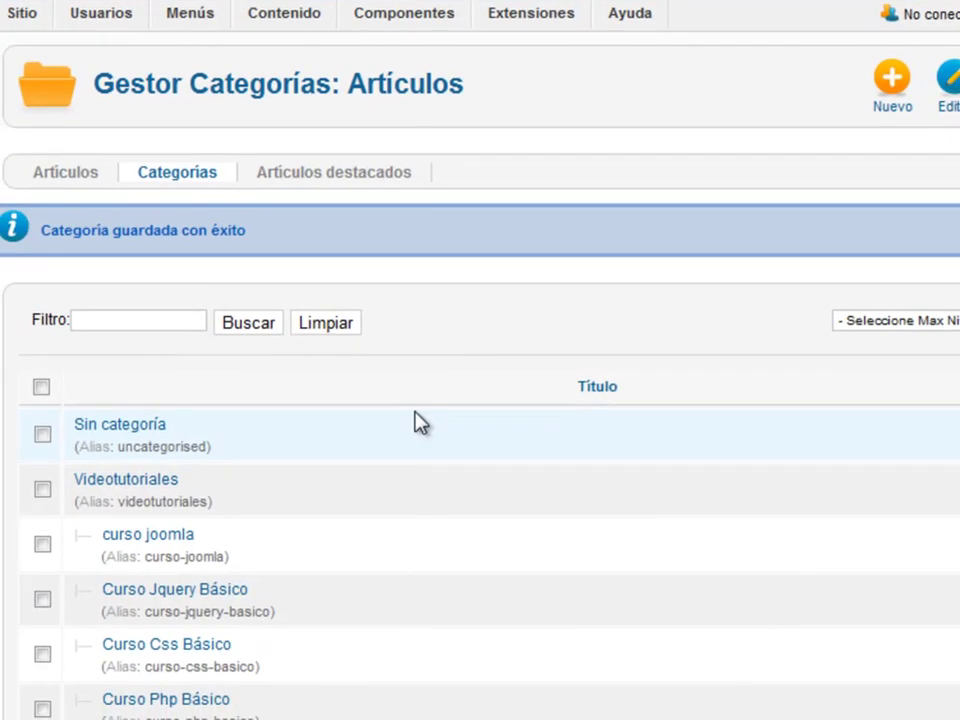
Step: Open the list of menu items belonging to the Videotutoriales menu in the administration
{"action": "mouse_move", "coordinate": [127, 48]}
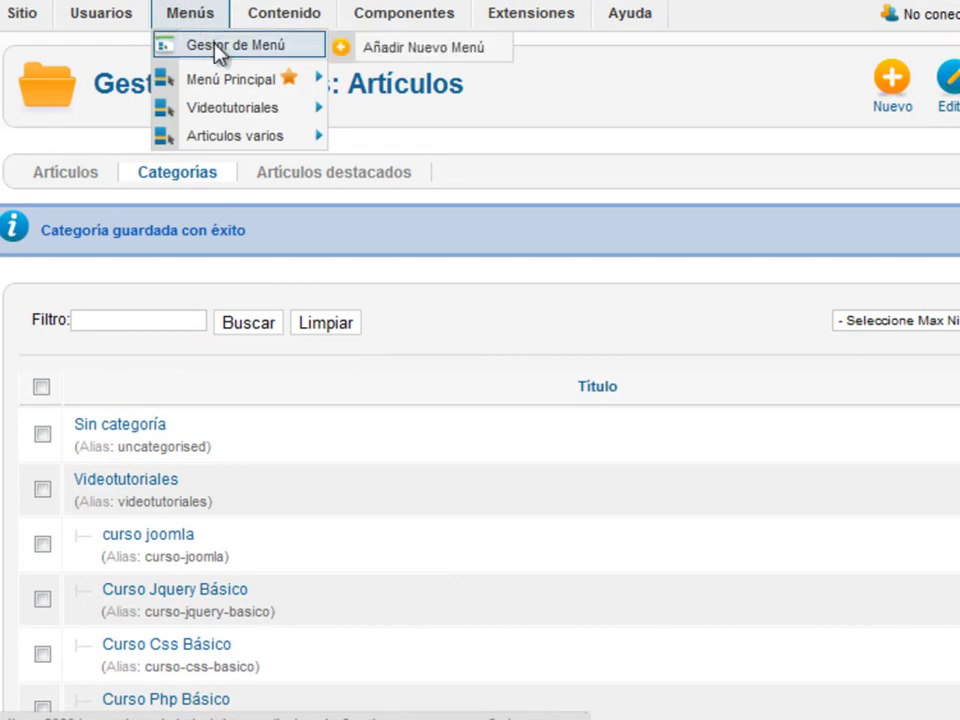
{"action": "left_click", "coordinate": [232, 118]}
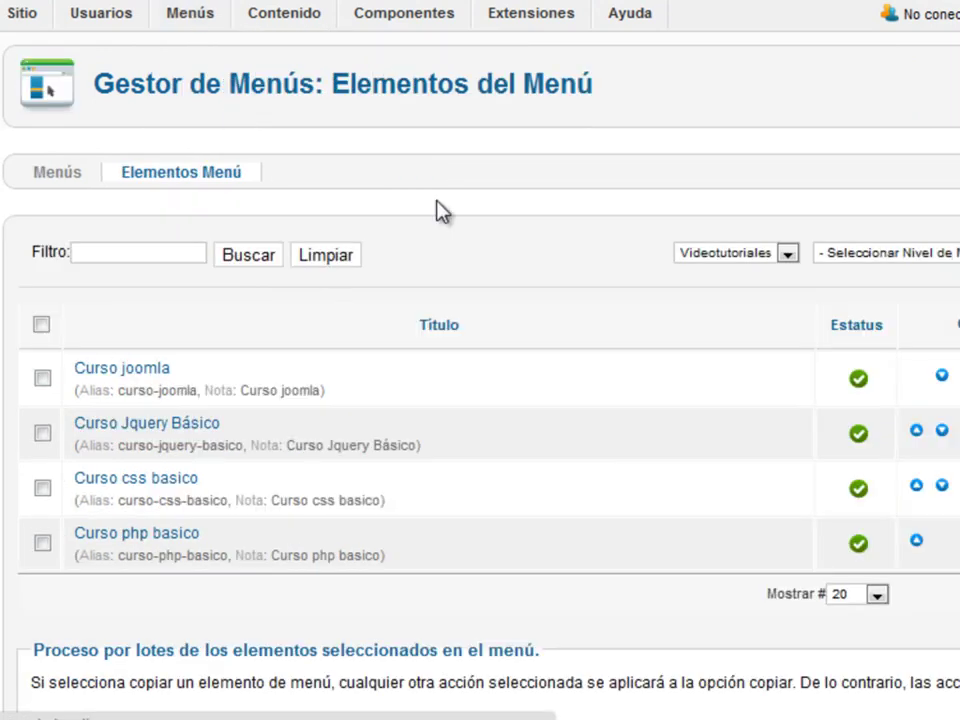
Step: Open the Curso joomla menu item for editing, then save and close it
{"action": "scroll", "coordinate": [493, 356], "scroll_direction": "down", "scroll_amount": 3}
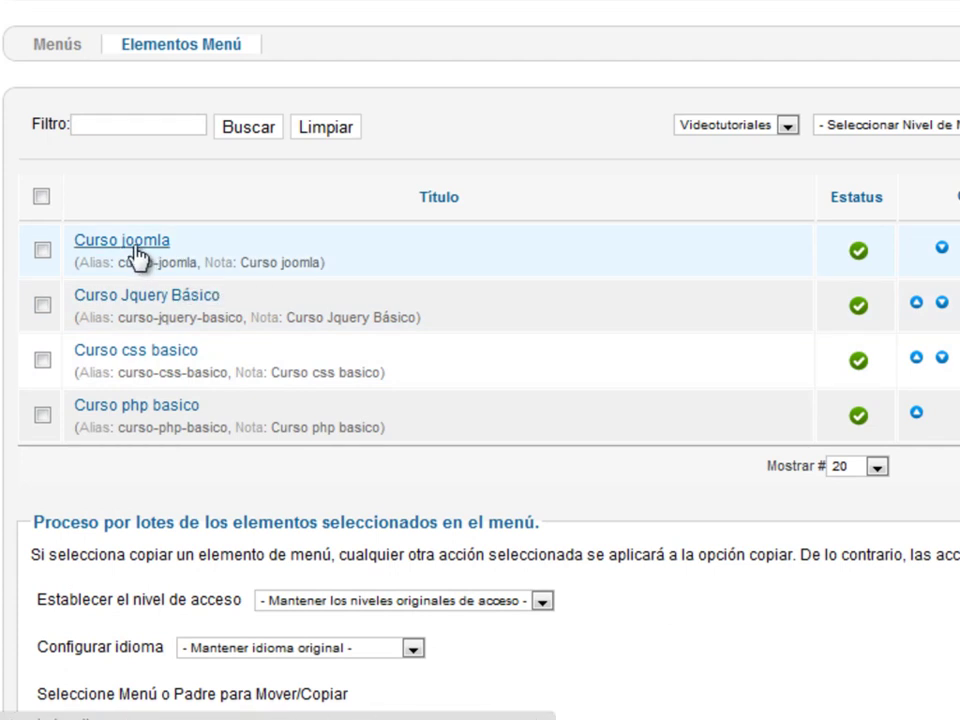
{"action": "left_click", "coordinate": [137, 257]}
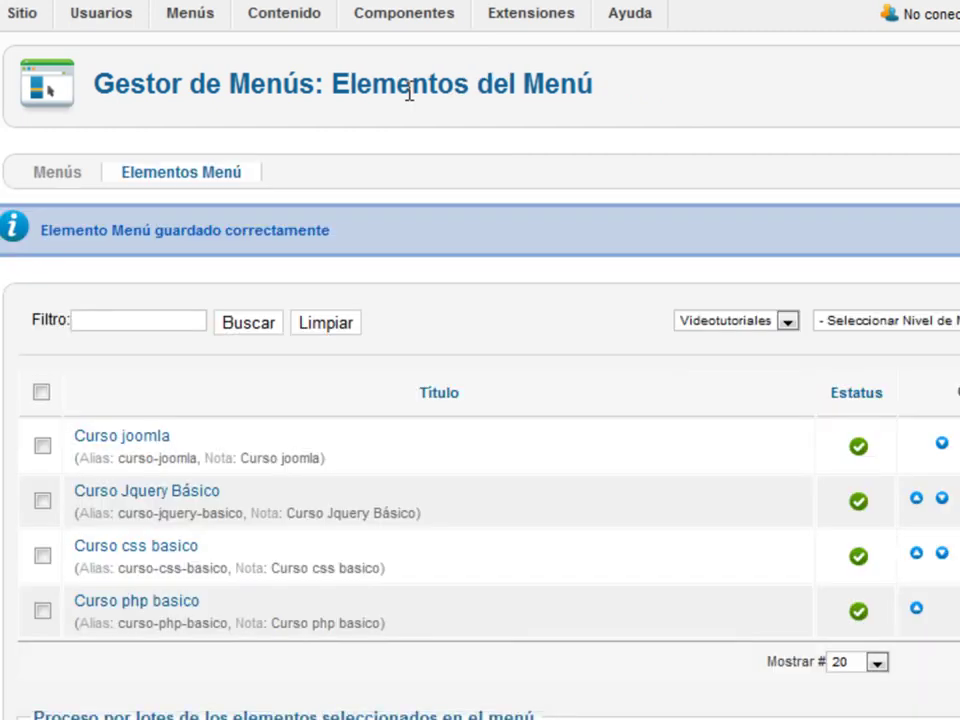
Step: Open the article manager, look over the existing articles and start a new article
{"action": "mouse_move", "coordinate": [279, 28]}
{"action": "left_click", "coordinate": [295, 47]}
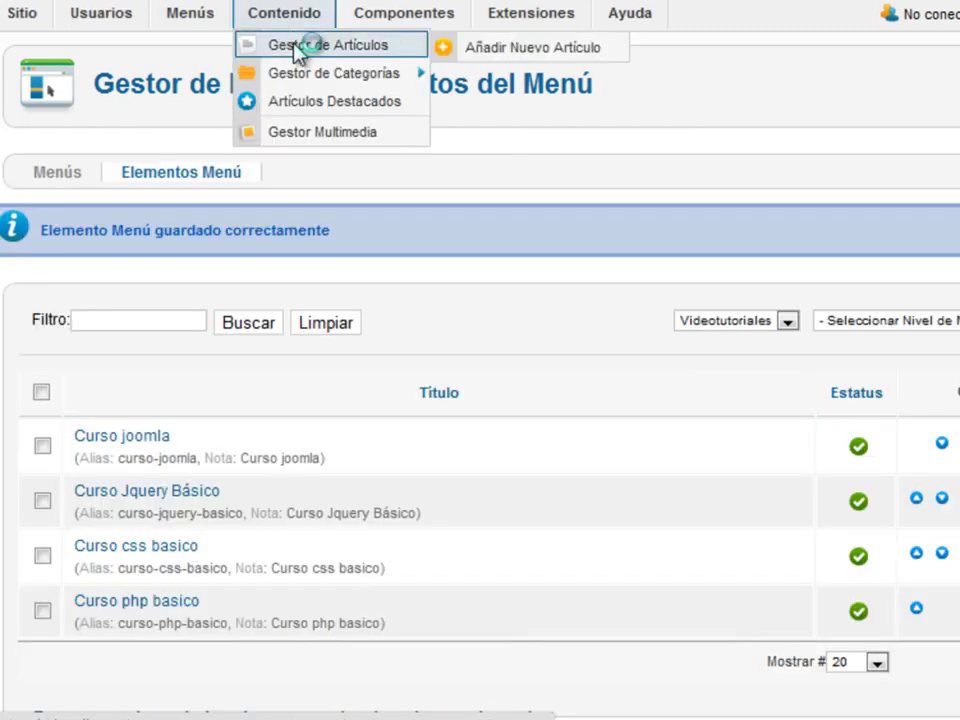
{"action": "scroll", "coordinate": [381, 161], "scroll_direction": "down", "scroll_amount": 4}
{"action": "scroll", "coordinate": [258, 298], "scroll_direction": "up", "scroll_amount": 4}
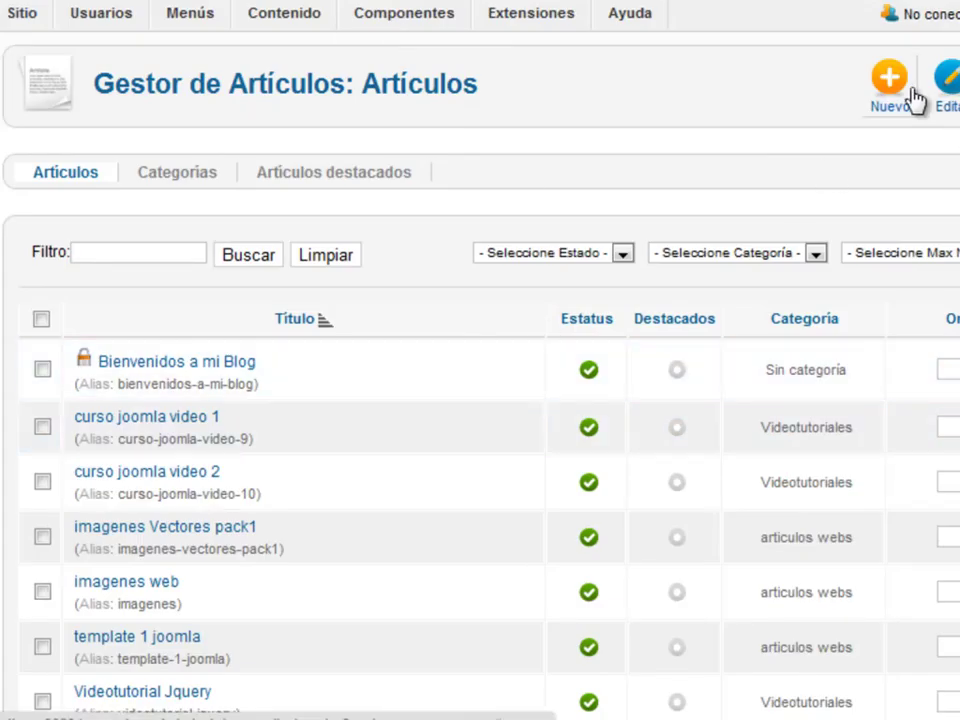
{"action": "left_click", "coordinate": [905, 93]}
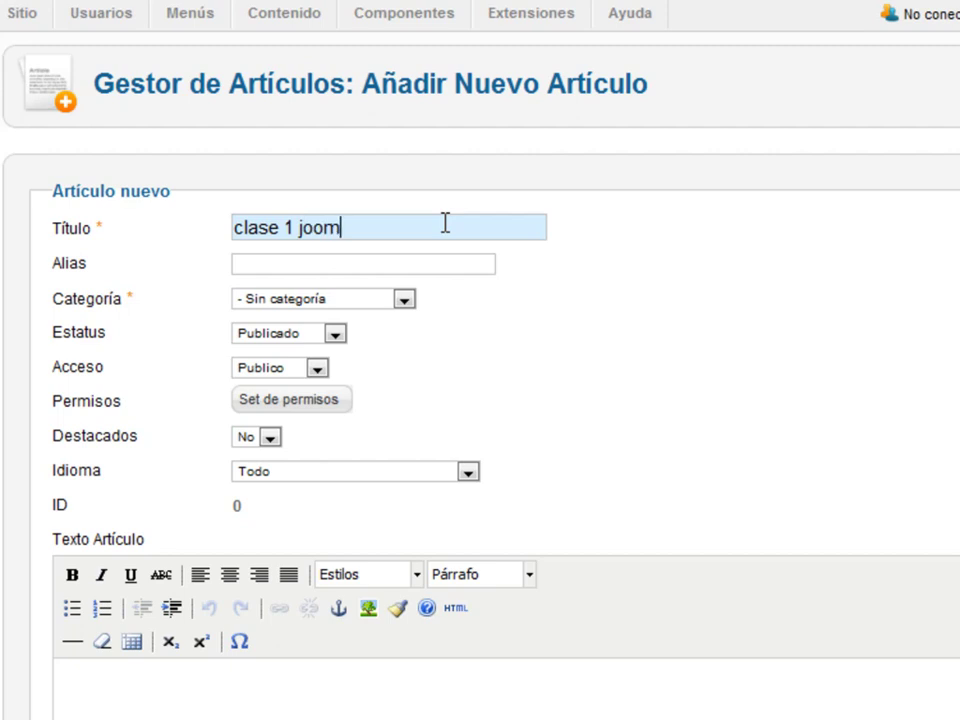
Step: Title the new article "clase 1 joomla" and use the same text as its alias
{"action": "key", "text": "ctrl+a"}
{"action": "key", "text": "ctrl+c"}
{"action": "key", "text": "Tab"}
{"action": "key", "text": "ctrl+v"}
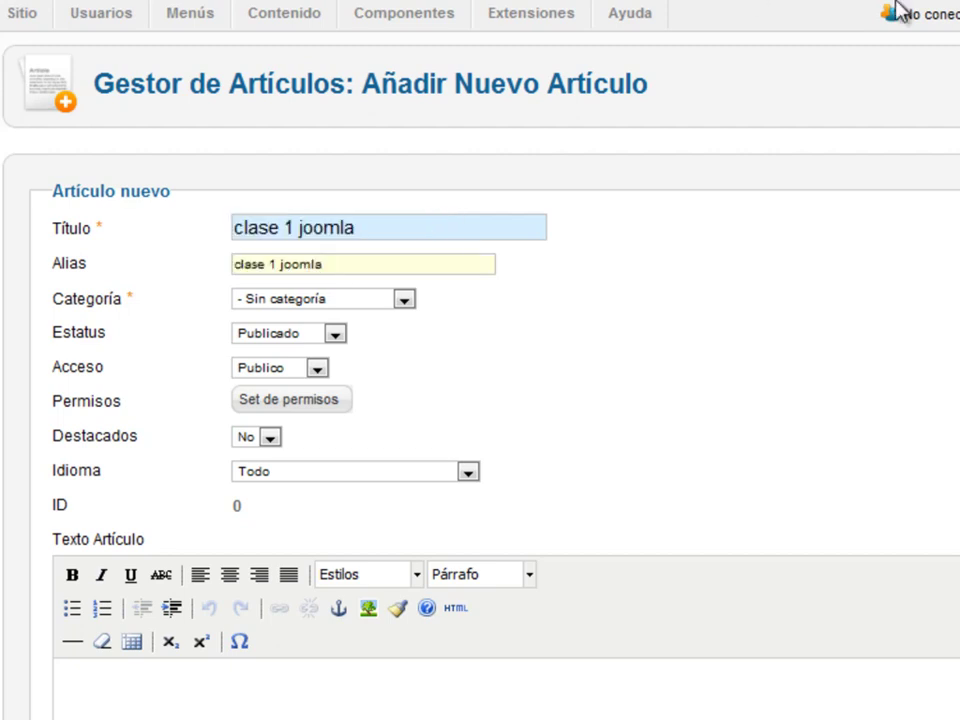
Step: Paste the "But I must explain to you" placeholder text, choose the article's category, then save and start another article
{"action": "scroll", "coordinate": [265, 381], "scroll_direction": "down", "scroll_amount": 3}
{"action": "key", "text": "ctrl+v"}
{"action": "scroll", "coordinate": [401, 369], "scroll_direction": "up", "scroll_amount": 3}
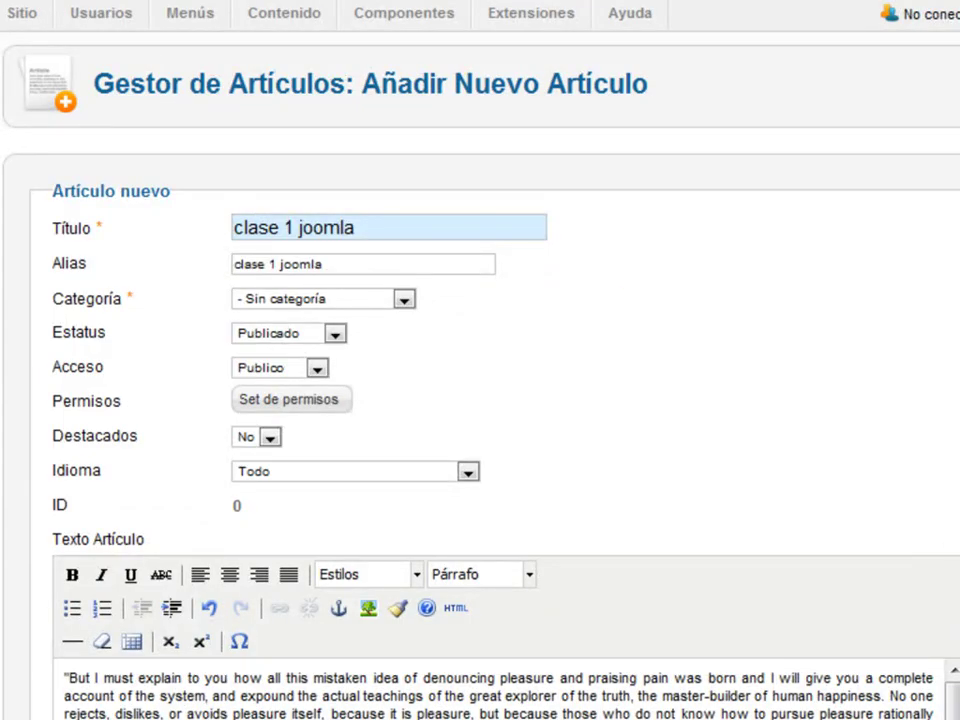
{"action": "left_click", "coordinate": [404, 300]}
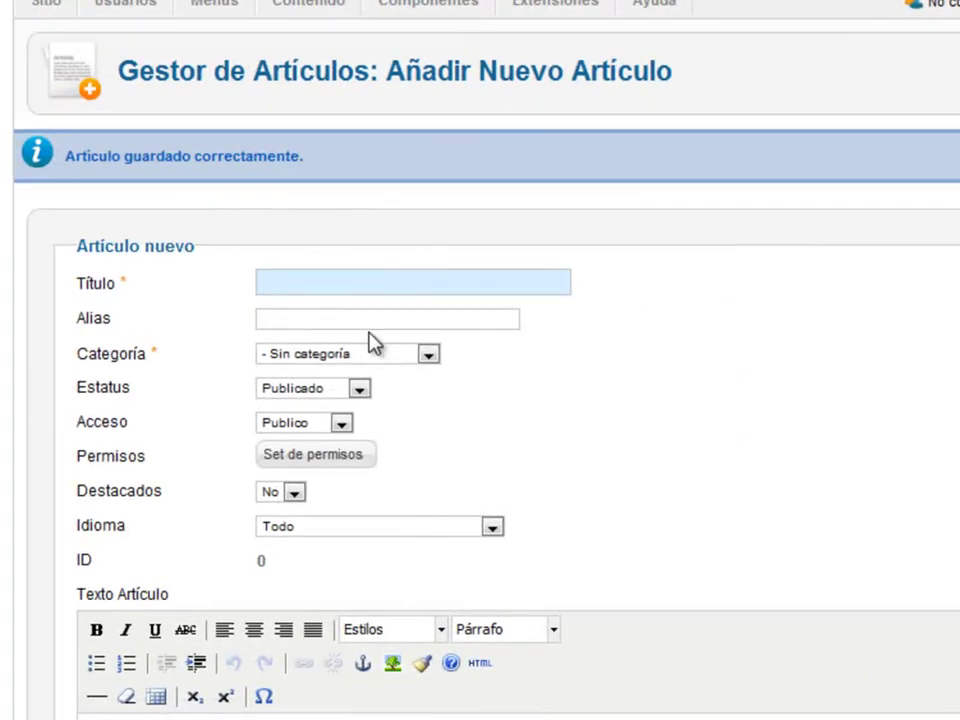
Step: Assign the new article to the Curso Jquery Básico category and title it "clase 1 jquery basico"
{"action": "left_click", "coordinate": [198, 360]}
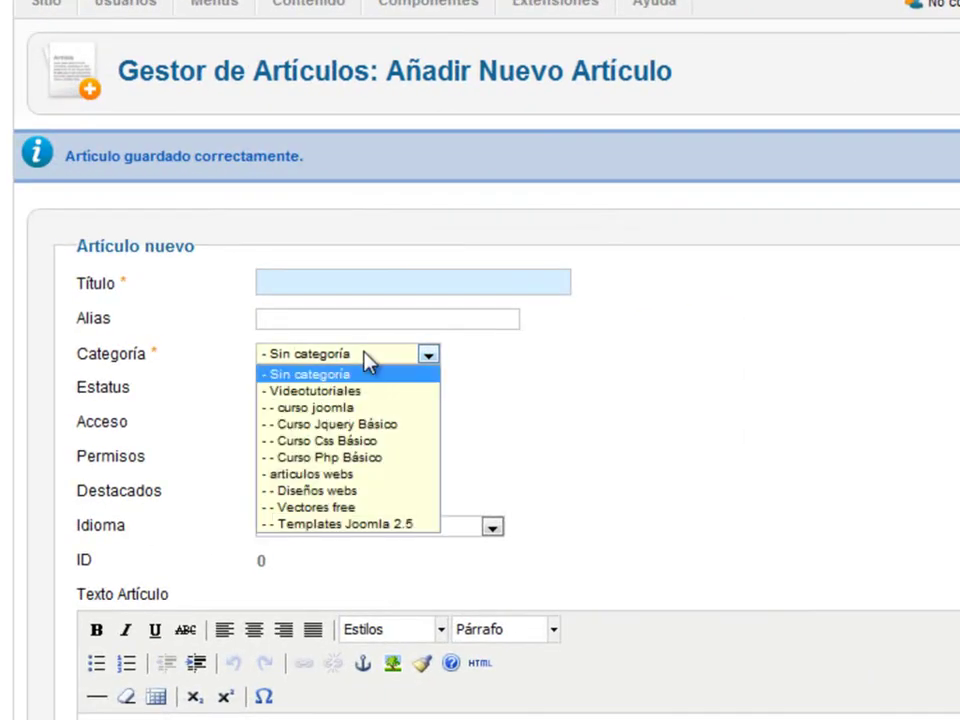
{"action": "left_click", "coordinate": [388, 424]}
{"action": "left_click", "coordinate": [362, 280]}
{"action": "type", "text": "clase"}
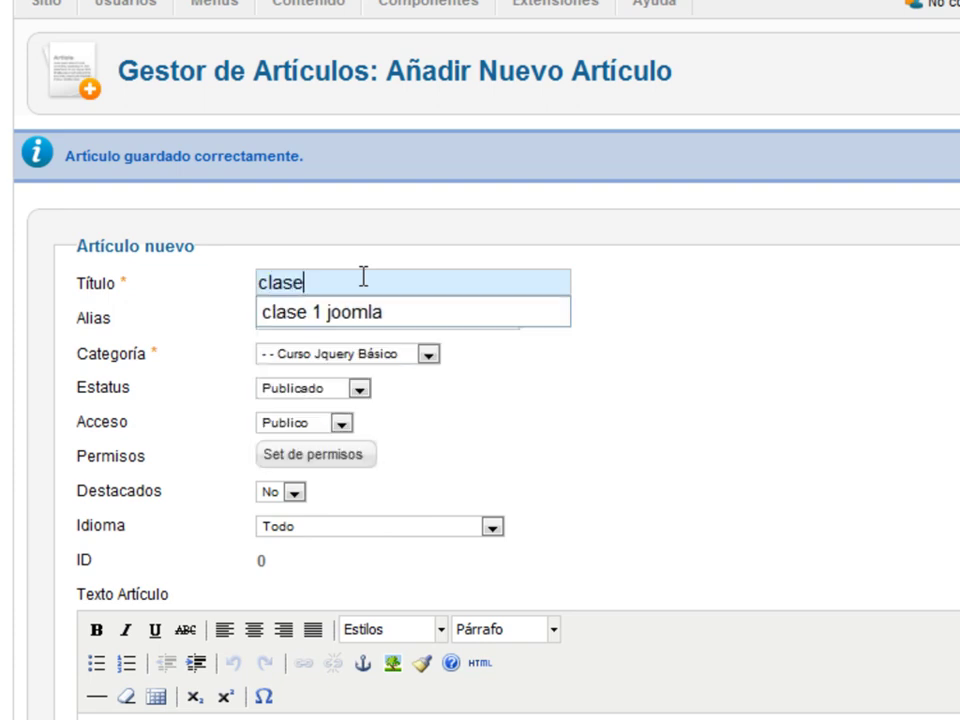
{"action": "type", "text": " 1 jquery b"}
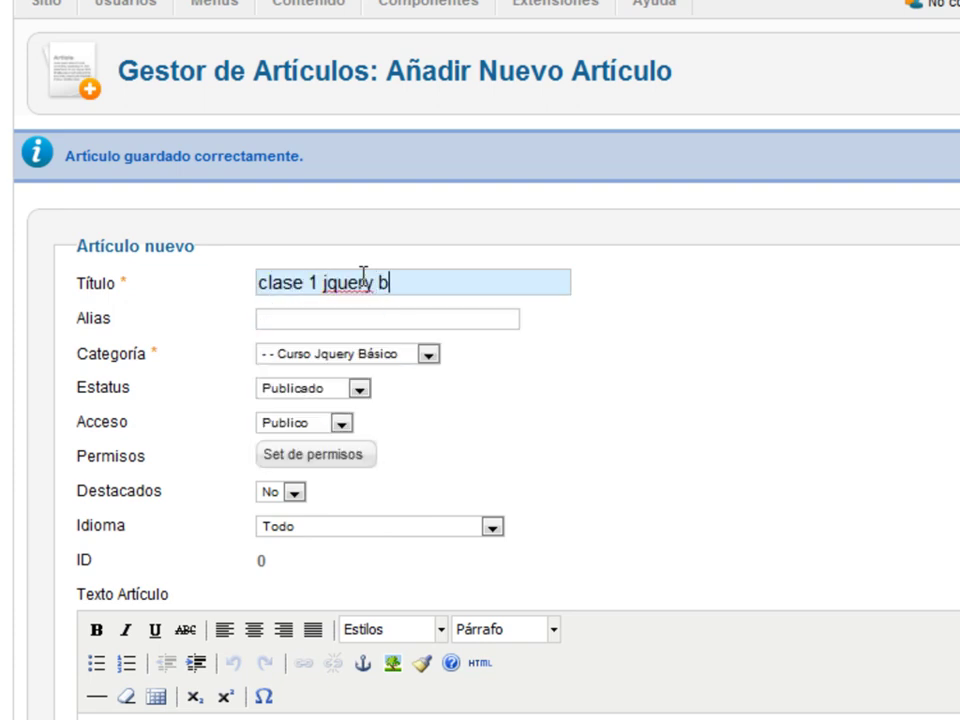
{"action": "type", "text": "asico"}
Step: Give the jQuery article a matching alias and the copied placeholder text, then save it and start another article
{"action": "key", "text": "ctrl+a"}
{"action": "key", "text": "ctrl+c"}
{"action": "key", "text": "Tab"}
{"action": "key", "text": "ctrl+v"}
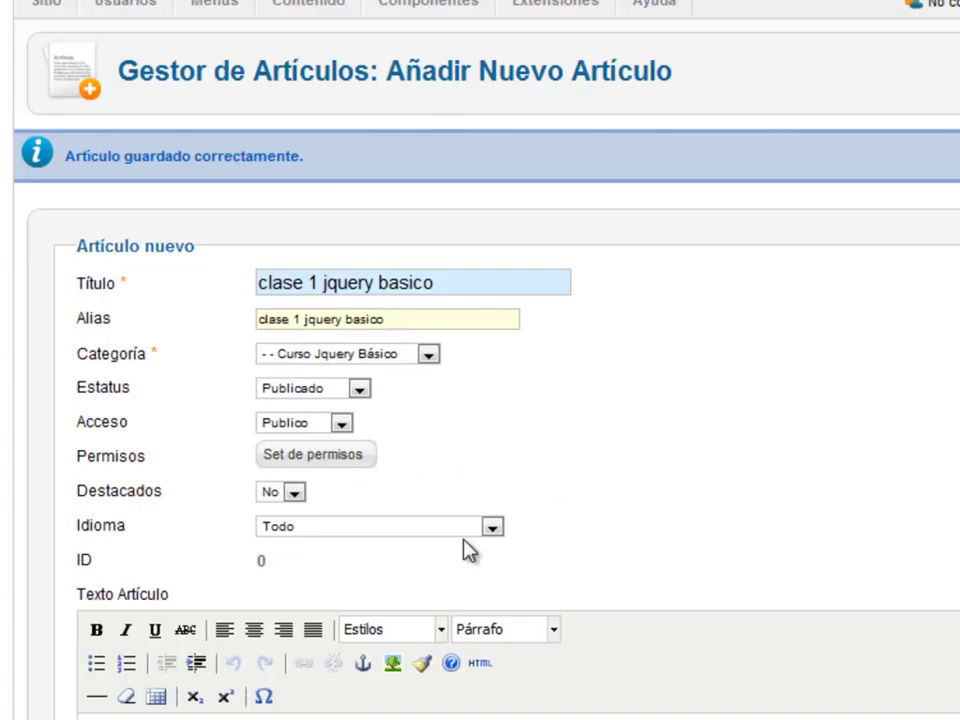
{"action": "left_click", "coordinate": [401, 719]}
{"action": "key", "text": "ctrl+v"}
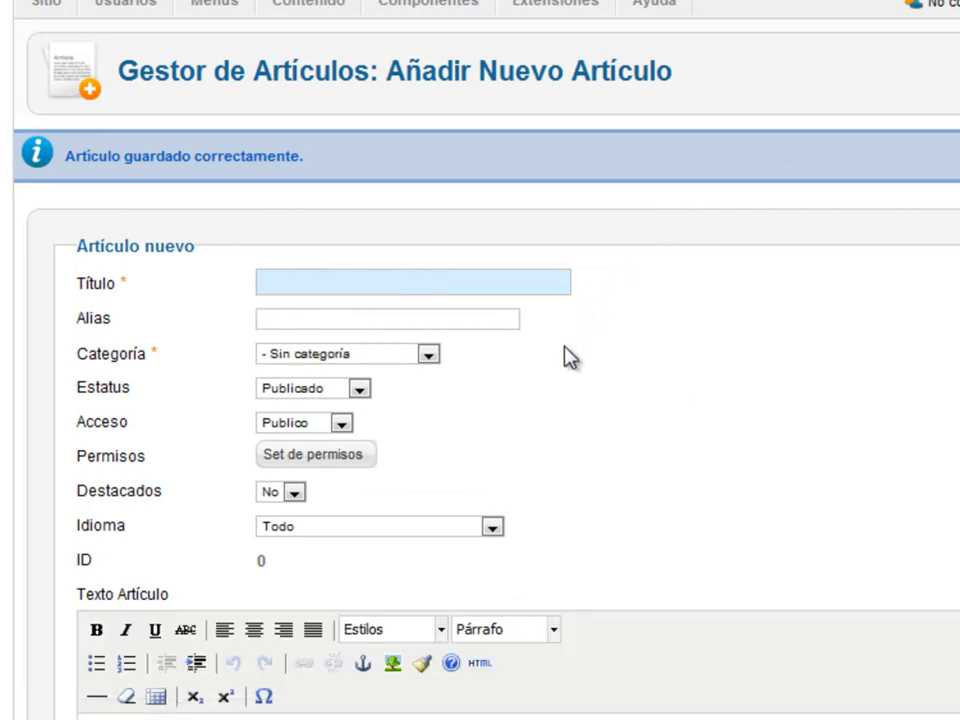
Step: Assign the new article to the Curso Css Básico category and title it "clase 1 css basico"
{"action": "left_click", "coordinate": [405, 354]}
{"action": "left_click", "coordinate": [402, 441]}
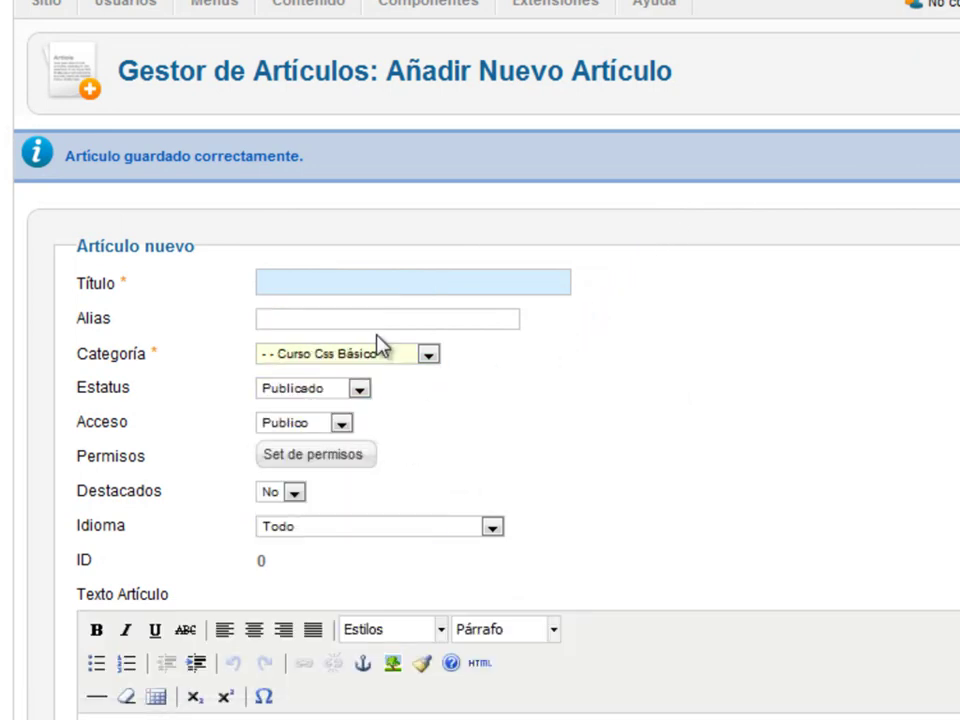
{"action": "type", "text": "c"}
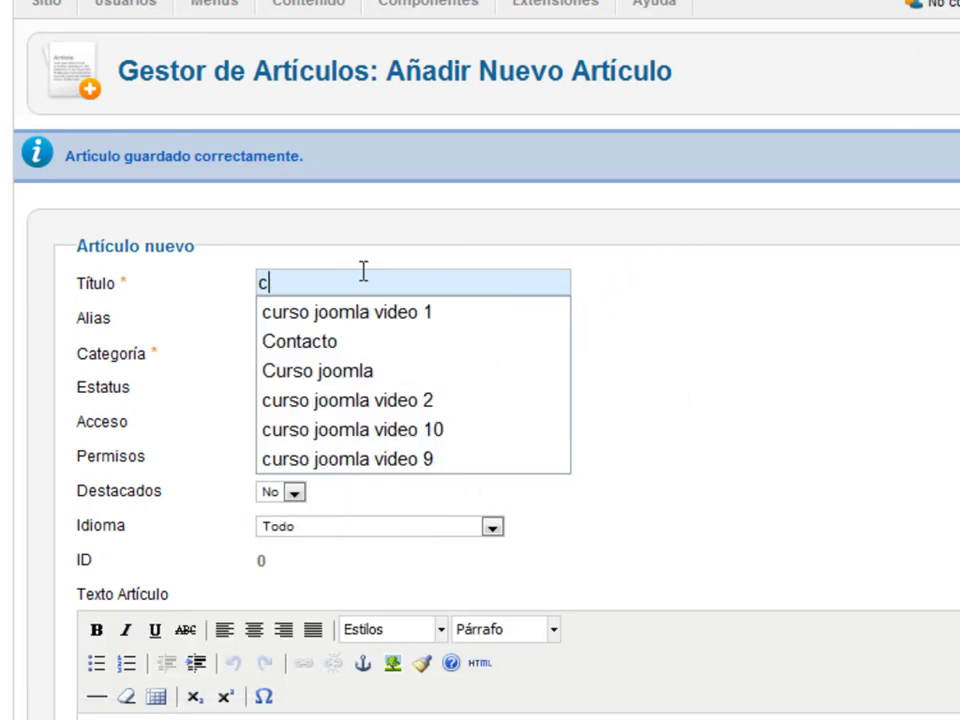
{"action": "type", "text": "l"}
{"action": "key", "text": "Down"}
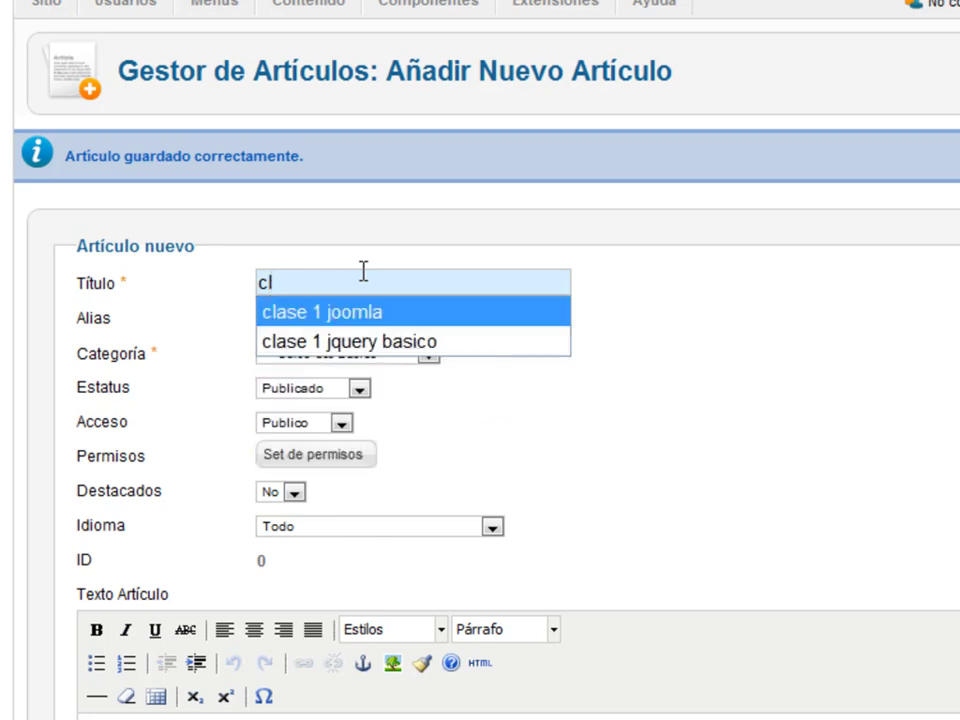
{"action": "key", "text": "Down"}
{"action": "key", "text": "Return"}
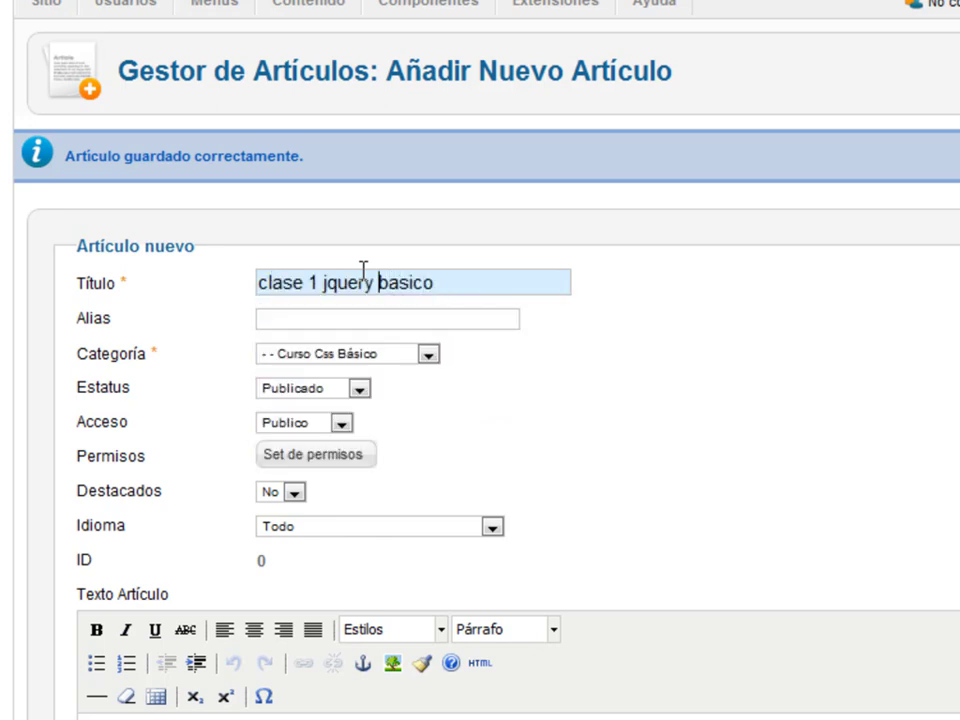
{"action": "key", "text": "shift+Left"}
{"action": "key", "text": "shift+Left"}
{"action": "key", "text": "shift+Left"}
{"action": "type", "text": "css"}
Step: Give the CSS article a matching alias and the placeholder body text, then save it and start another article
{"action": "key", "text": "ctrl+a"}
{"action": "key", "text": "ctrl+c"}
{"action": "key", "text": "Tab"}
{"action": "key", "text": "ctrl+v"}
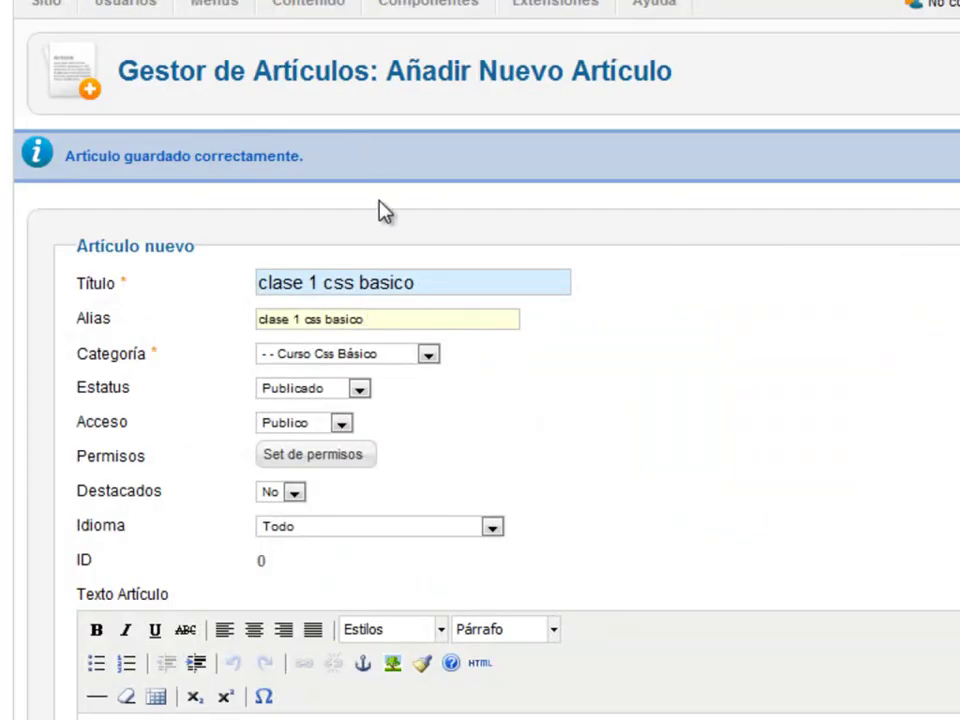
{"action": "scroll", "coordinate": [375, 300], "scroll_direction": "down", "scroll_amount": 5}
{"action": "scroll", "coordinate": [595, 376], "scroll_direction": "up", "scroll_amount": 5}
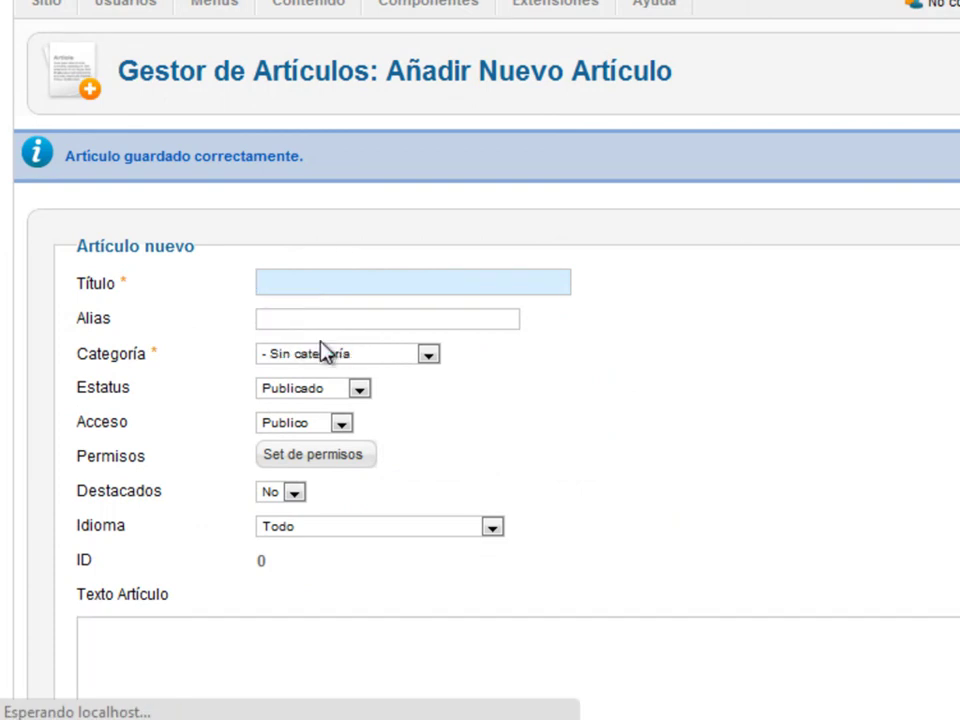
Step: Assign the new article to the Curso Php Básico category and title it "clase 1 php basico"
{"action": "left_click", "coordinate": [340, 354]}
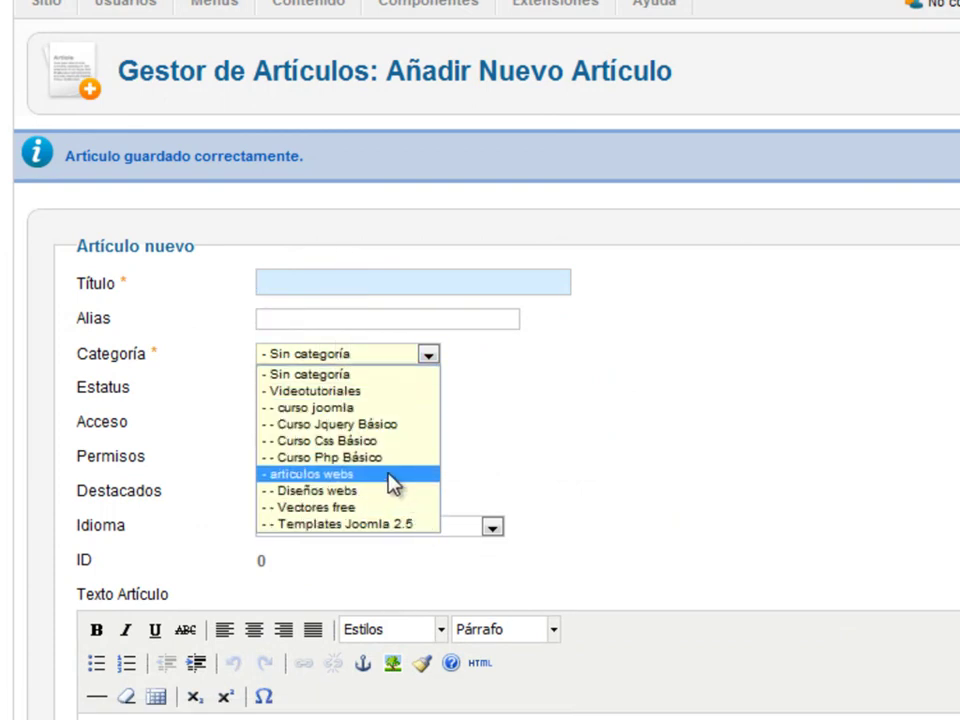
{"action": "left_click", "coordinate": [390, 458]}
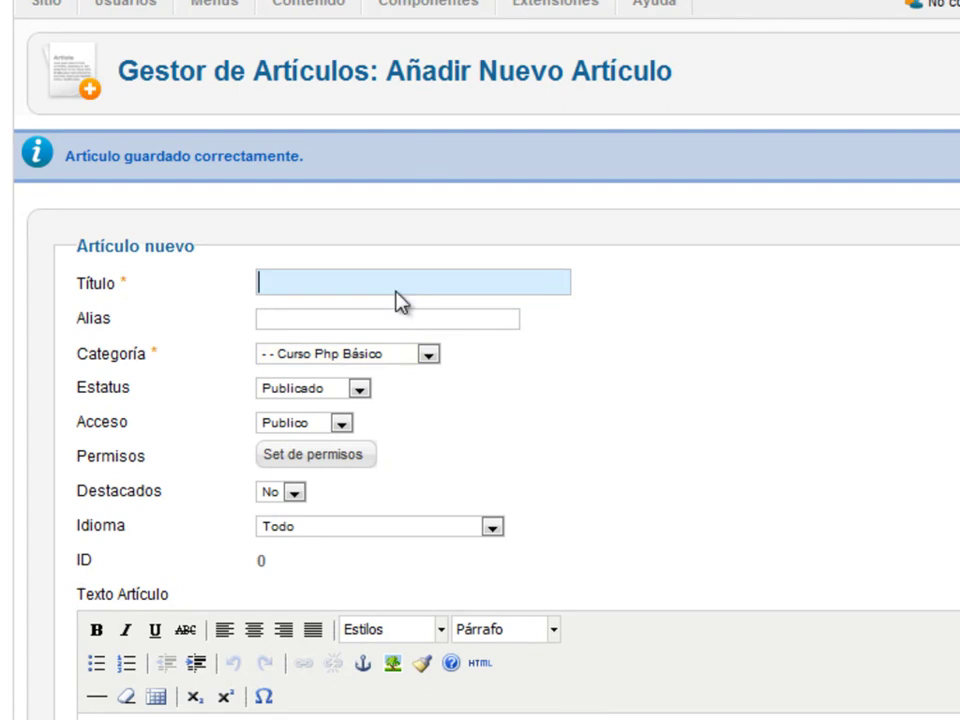
{"action": "type", "text": "cla"}
{"action": "key", "text": "Down"}
{"action": "key", "text": "Return"}
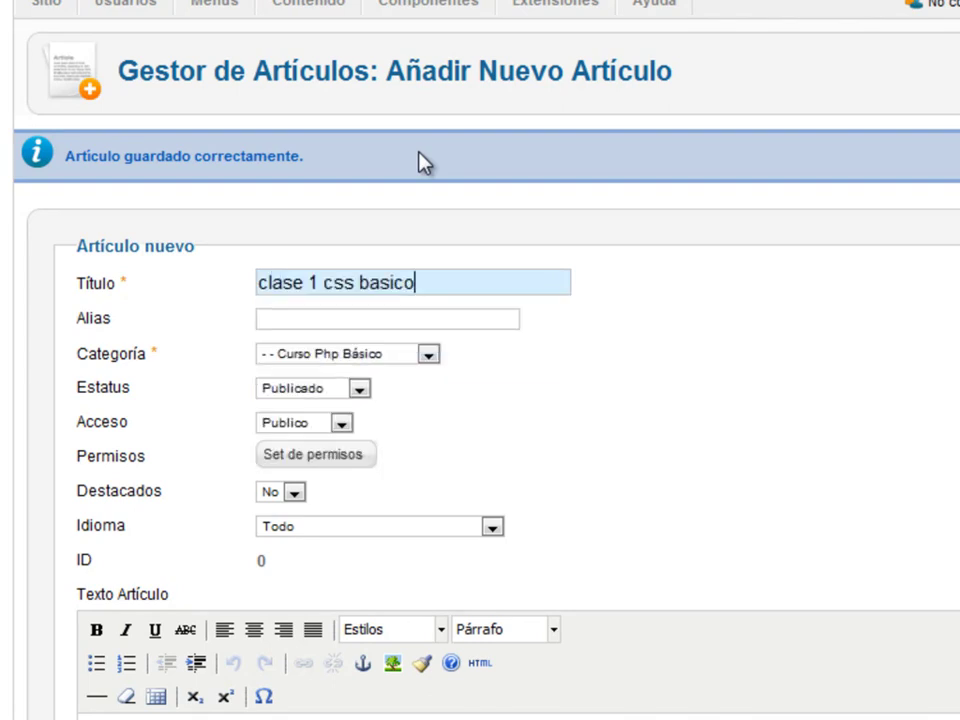
{"action": "double_click", "coordinate": [329, 282]}
{"action": "key", "text": "BackSpace"}
{"action": "type", "text": "php"}
Step: Copy the PHP article's title into its alias, paste the placeholder body text, then save and start another article
{"action": "left_click_drag", "start_coordinate": [493, 272], "coordinate": [65, 273]}
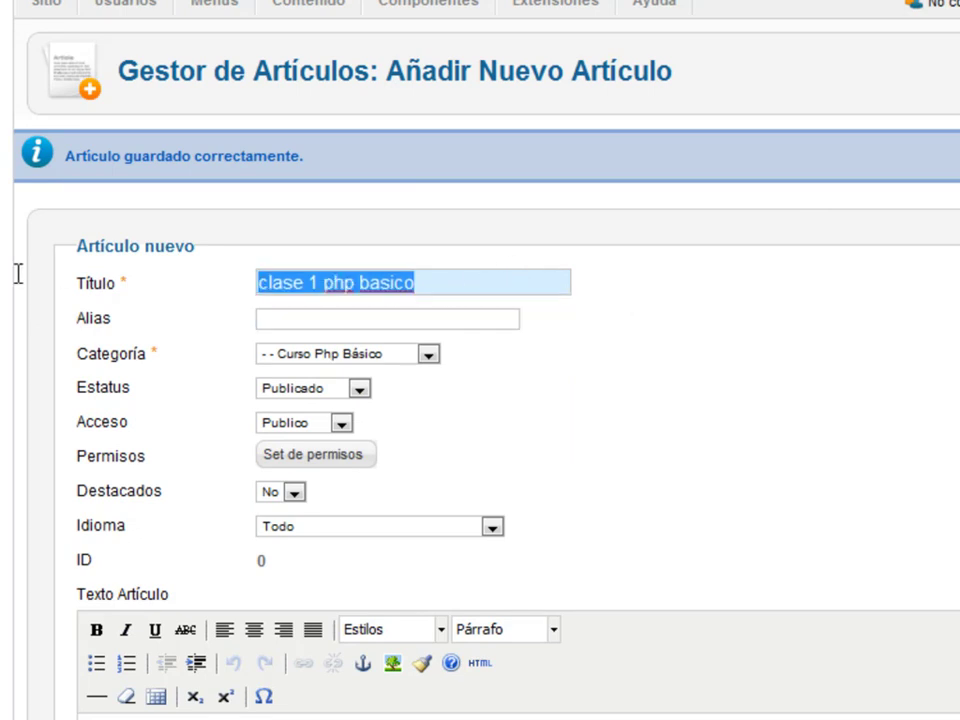
{"action": "left_click", "coordinate": [345, 321]}
{"action": "key", "text": "ctrl+v"}
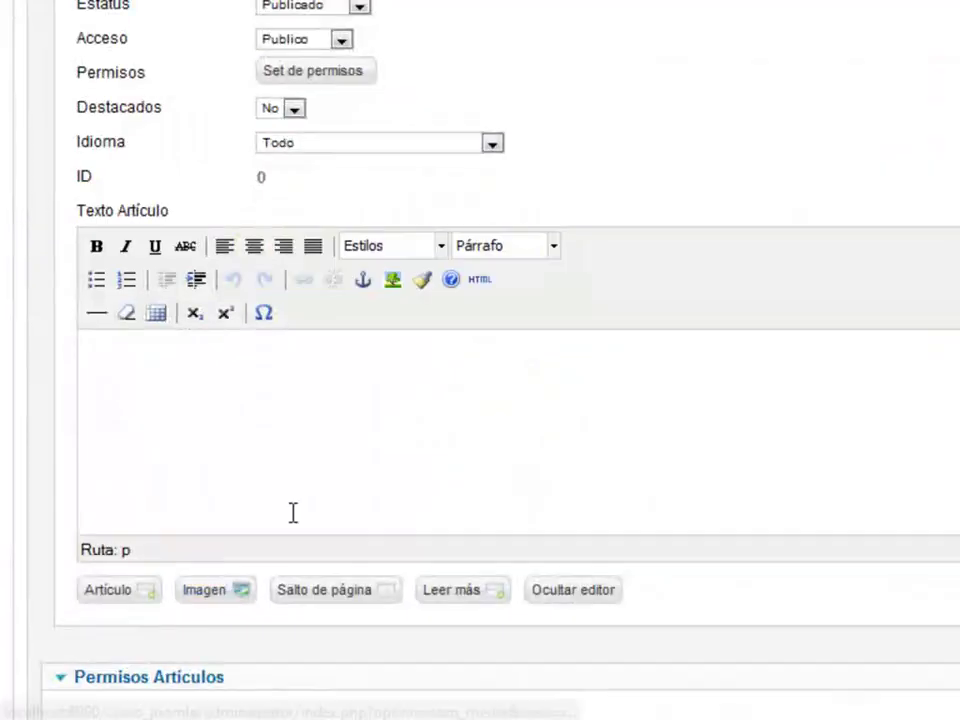
{"action": "key", "text": "ctrl+v"}
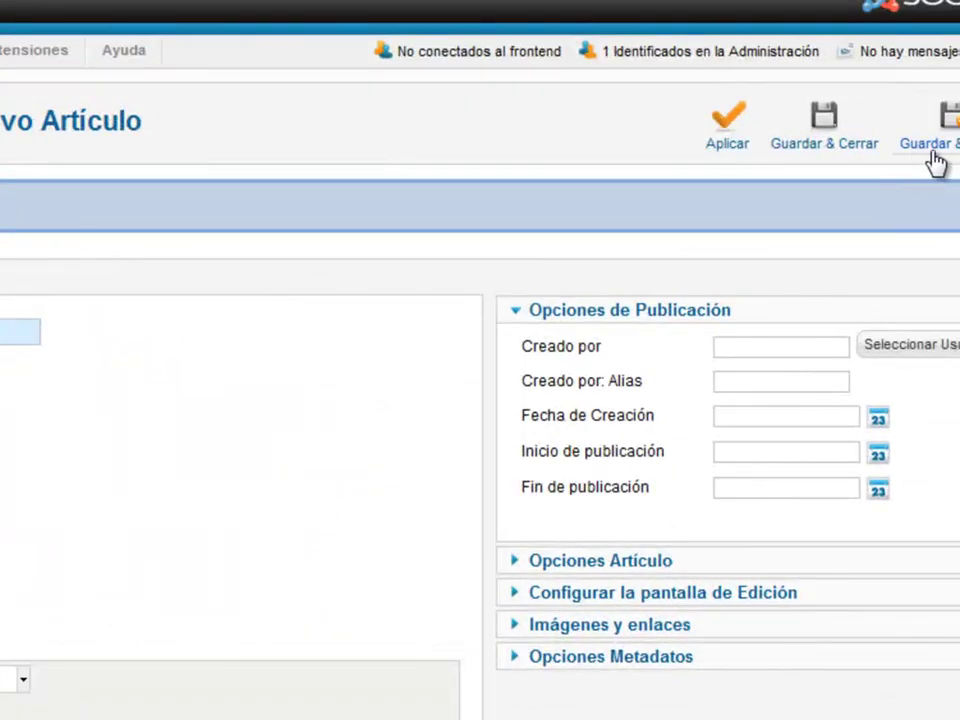
{"action": "left_click", "coordinate": [944, 140]}
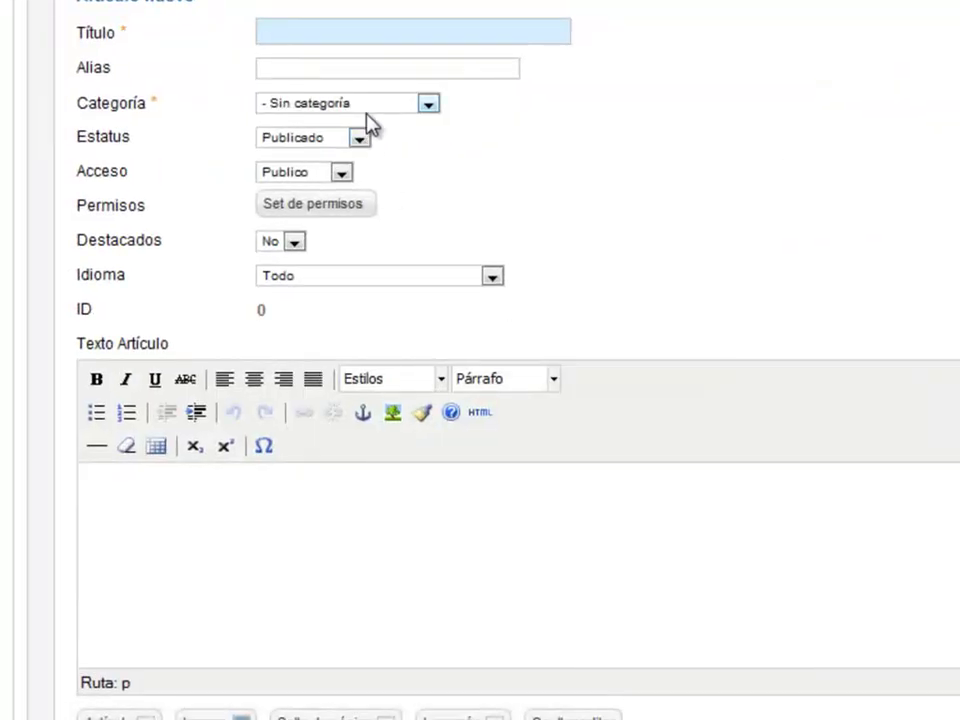
Step: Create the article "template 1" in the Diseños webs category with the placeholder text, then save and start another article
{"action": "left_click", "coordinate": [327, 234]}
{"action": "left_click", "coordinate": [345, 381]}
{"action": "left_click", "coordinate": [210, 516]}
{"action": "key", "text": "ctrl+v"}
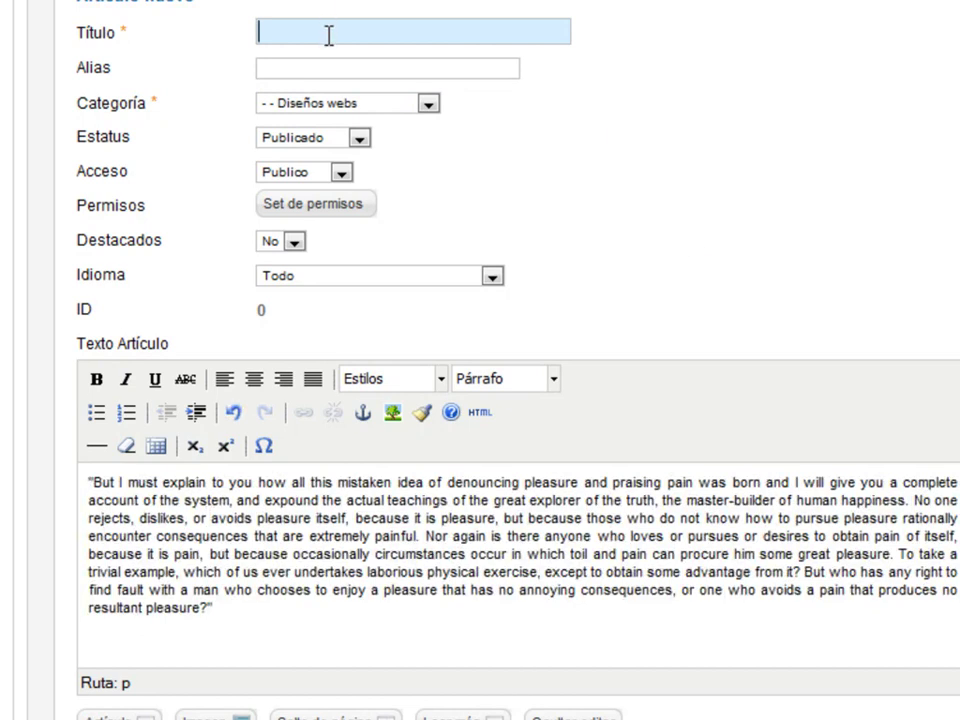
{"action": "type", "text": "di"}
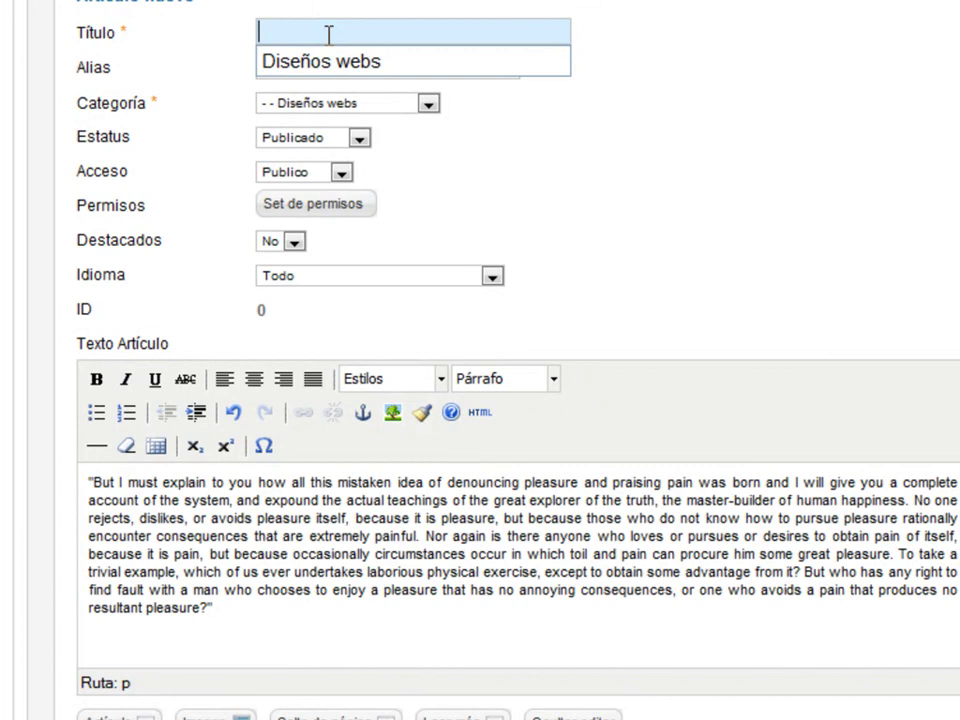
{"action": "type", "text": "template 1"}
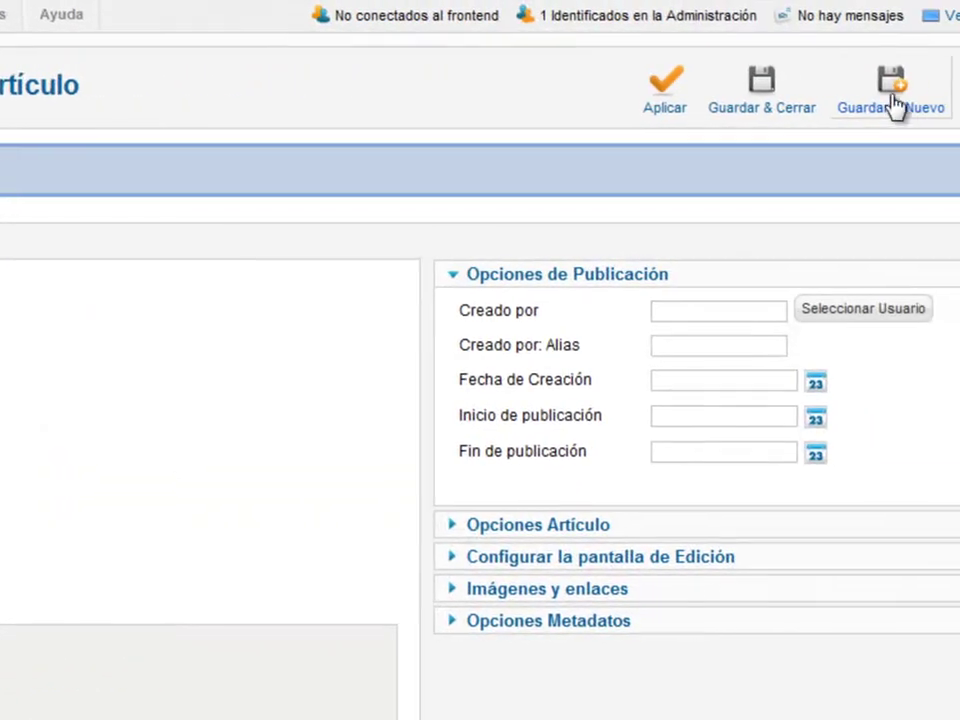
{"action": "left_click", "coordinate": [959, 0]}
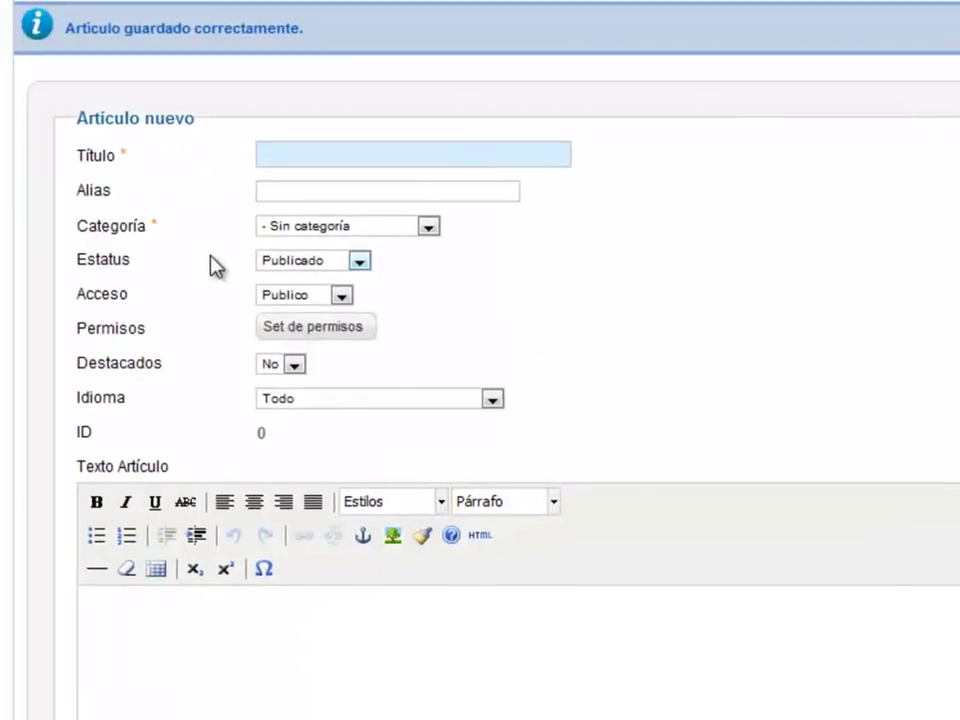
Step: Assign the new article to the Vectores free category and enter "vectores pack 1" as both title and alias
{"action": "left_click", "coordinate": [373, 225]}
{"action": "left_click", "coordinate": [380, 380]}
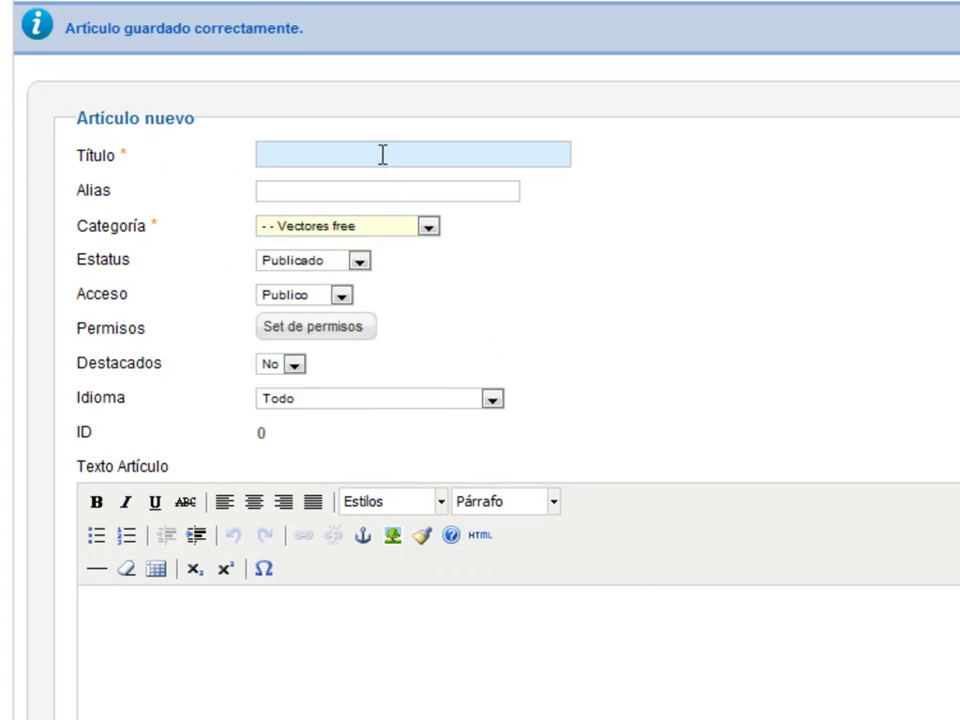
{"action": "type", "text": "vectores pack"}
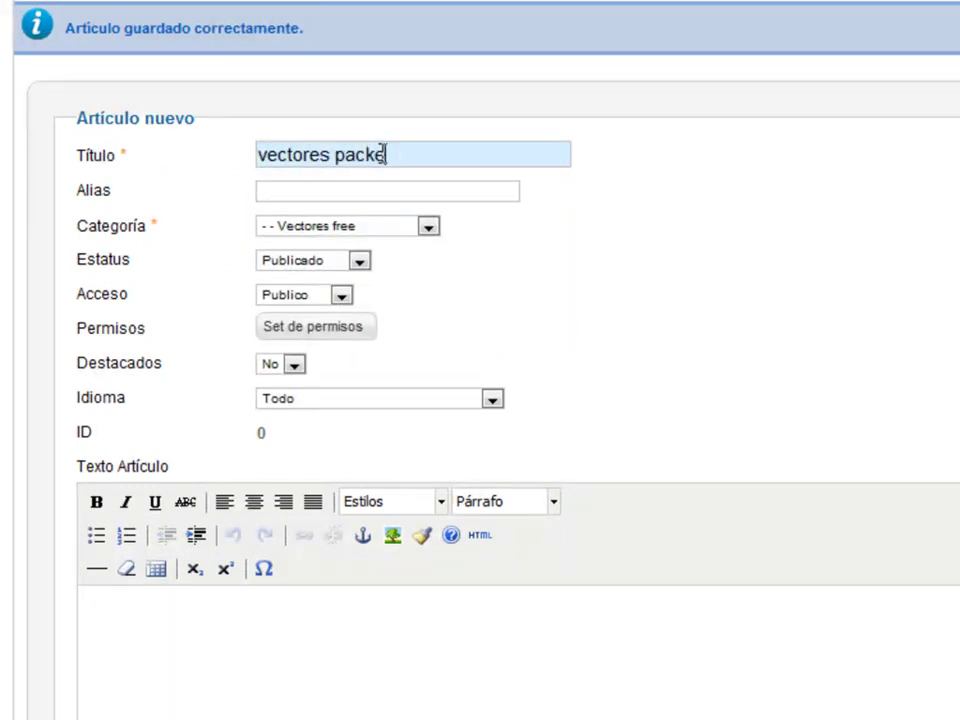
{"action": "key", "text": "ctrl+a"}
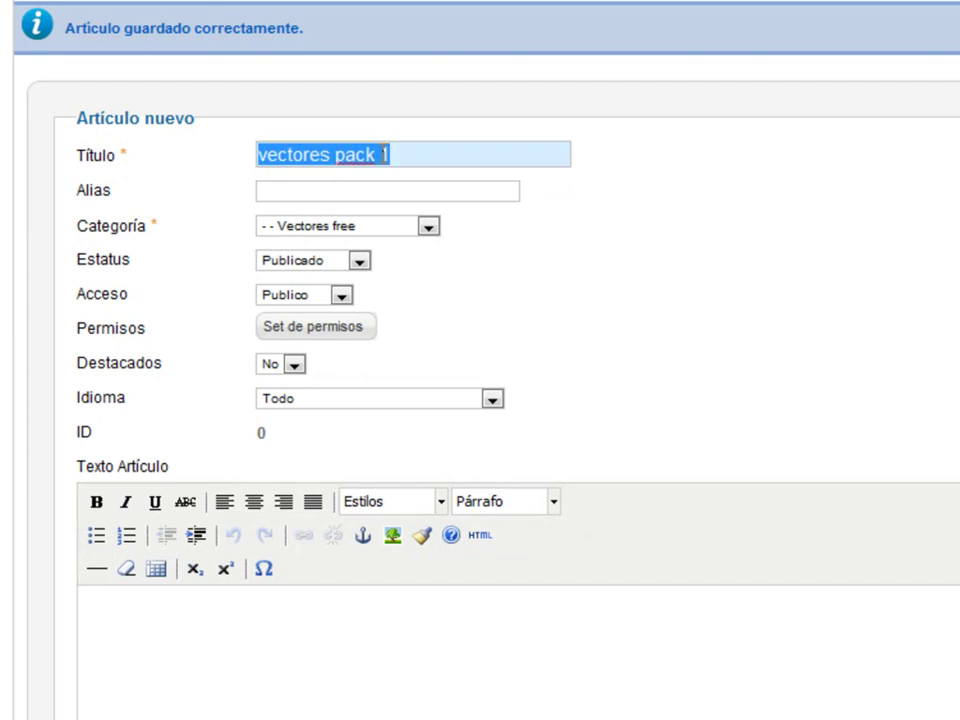
{"action": "left_click", "coordinate": [429, 189]}
{"action": "left_click", "coordinate": [429, 189]}
{"action": "type", "text": "vectores pack 1"}
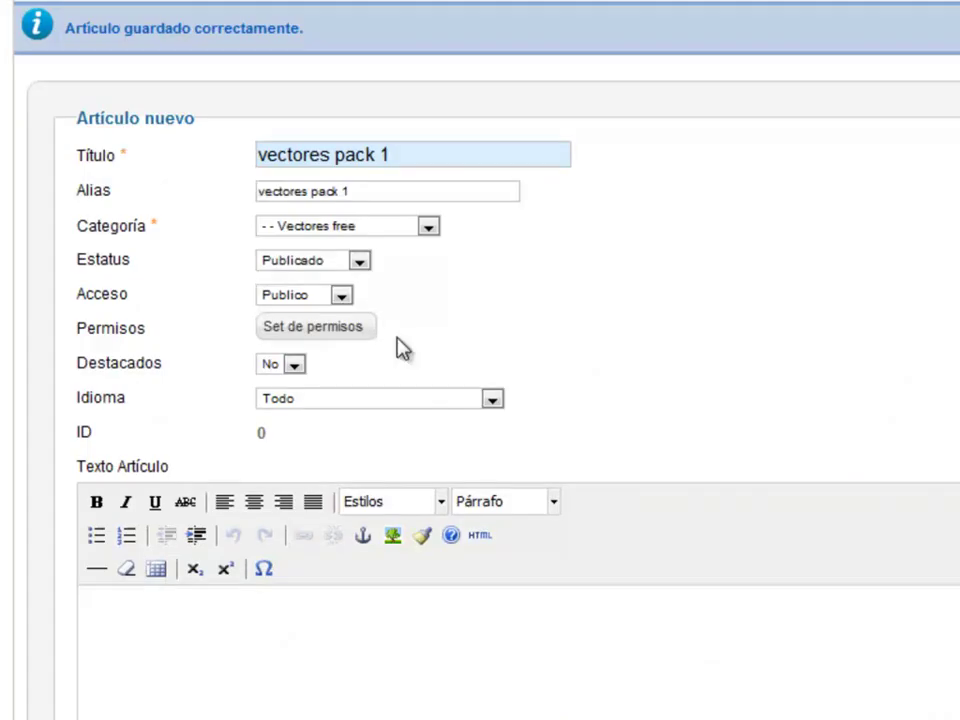
Step: Paste the placeholder text into the vectores pack 1 article, then save it and start another article
{"action": "scroll", "coordinate": [285, 381], "scroll_direction": "down", "scroll_amount": 5}
{"action": "left_click", "coordinate": [193, 189]}
{"action": "type", "text": "\"But I must explain to you how all this mistaken idea of denouncing pleasure and praising pain was born and I will give you a complete account of the system, and expound the actual teachings of the great explorer of the truth, the master-builder of human happiness. No one rejects, dislikes, or avoids pleasure itself, because it is pleasure, but because those who do not know how to pursue pleasure rationally encounter consequences that are extremely painful. Nor again is there anyone who loves or pursues or desires to obtain pain of itself, because it is pain, but because occasionally circumstances occur in which toil and pain can procure him some great pleasure. To take a trivial example, which of us ever undertakes laborious physical exercise, except to obtain some advantage from it? But who has any right to find fault with a man who chooses to enjoy a pleasure that has no annoying consequences, or one who avoids a pain that produces no resultant pleasure?\""}
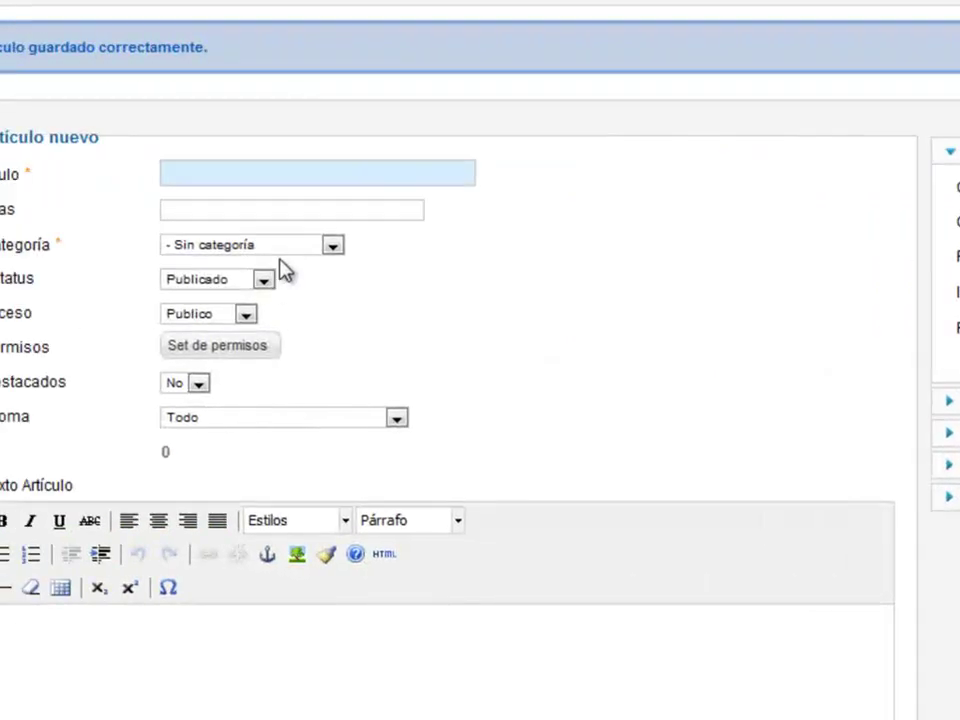
Step: Create the article "template 1 de joomla" in the Templates Joomla 2.5 category with matching alias and the placeholder text, then save and close it
{"action": "left_click", "coordinate": [305, 248]}
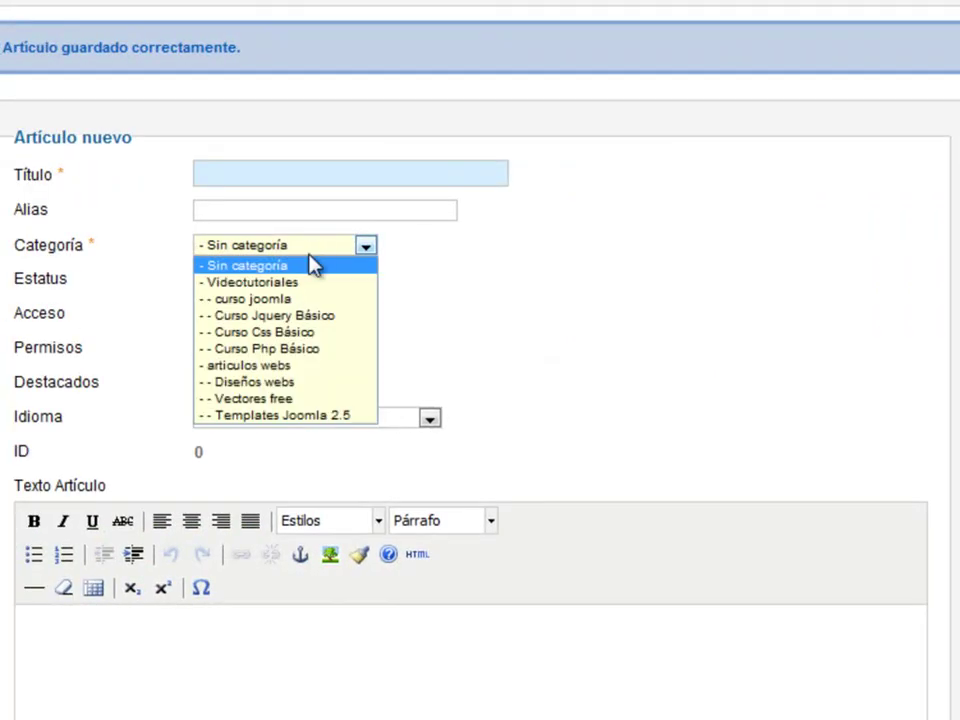
{"action": "left_click", "coordinate": [313, 415]}
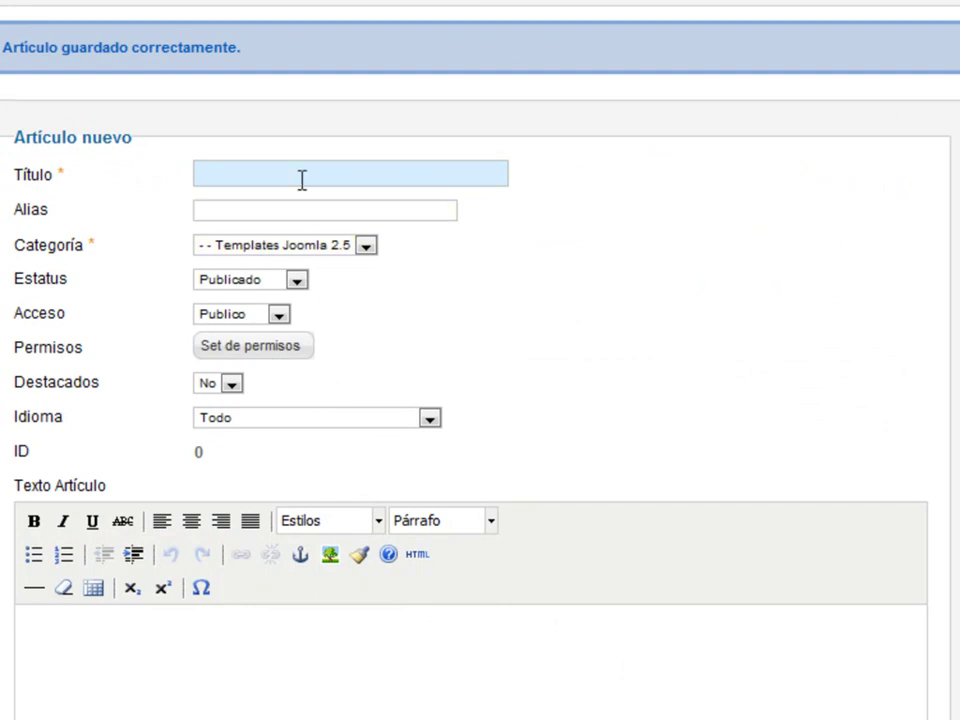
{"action": "type", "text": "template "}
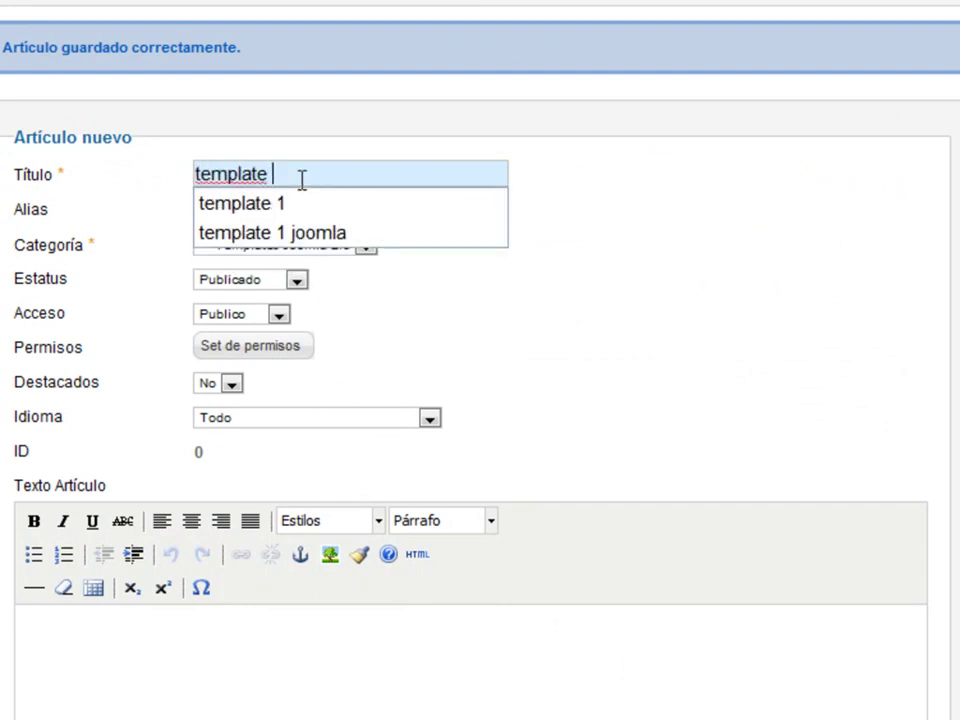
{"action": "type", "text": "1 de joomla"}
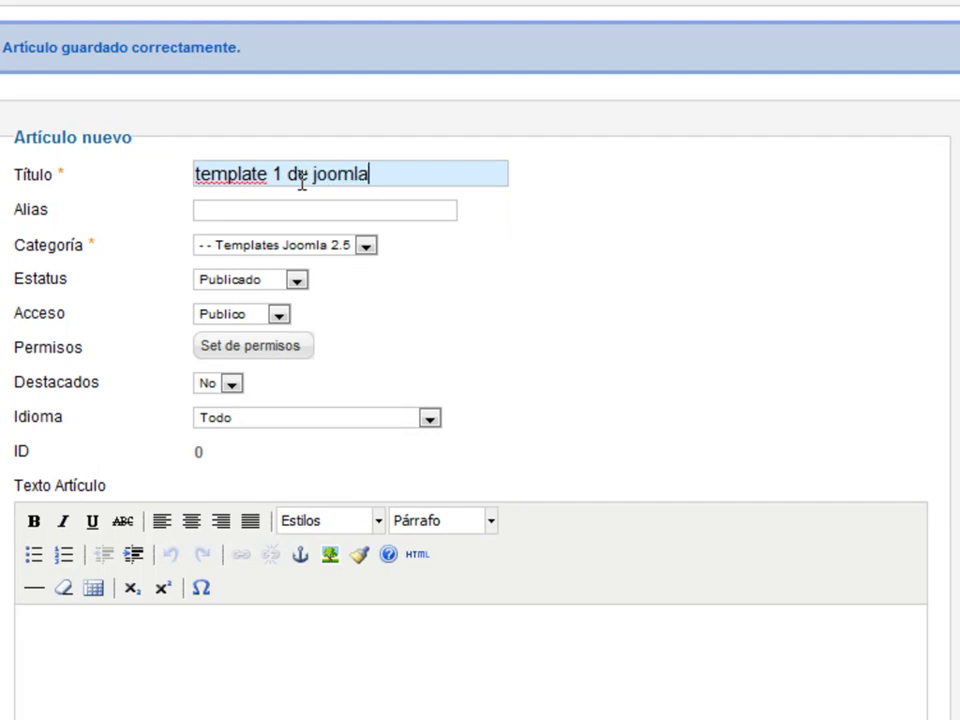
{"action": "key", "text": "ctrl+a"}
{"action": "key", "text": "ctrl+c"}
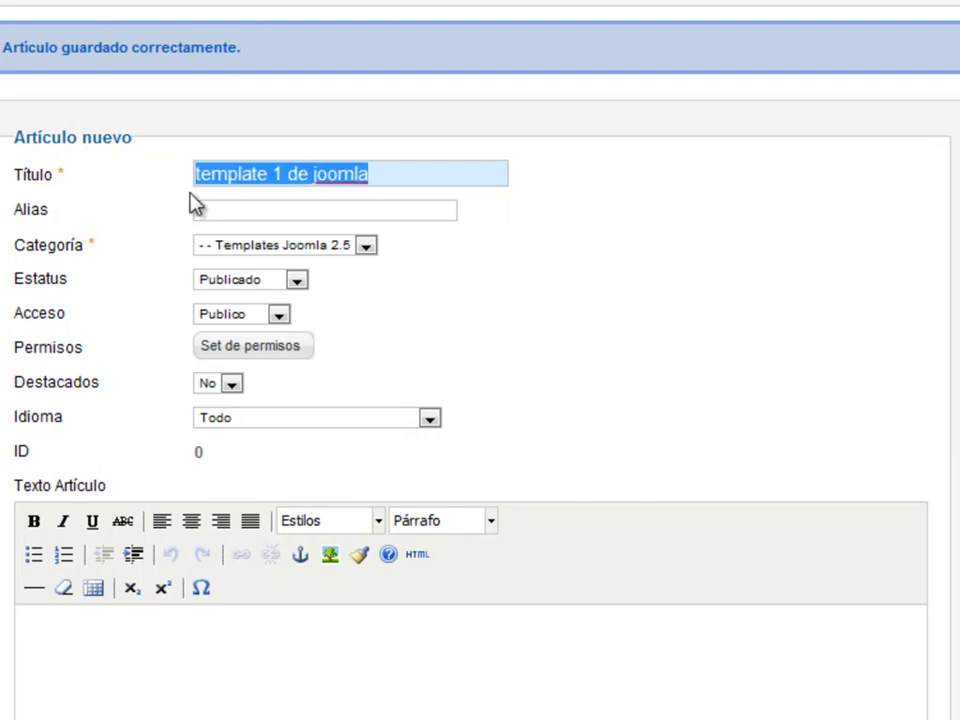
{"action": "left_click", "coordinate": [214, 212]}
{"action": "key", "text": "ctrl+v"}
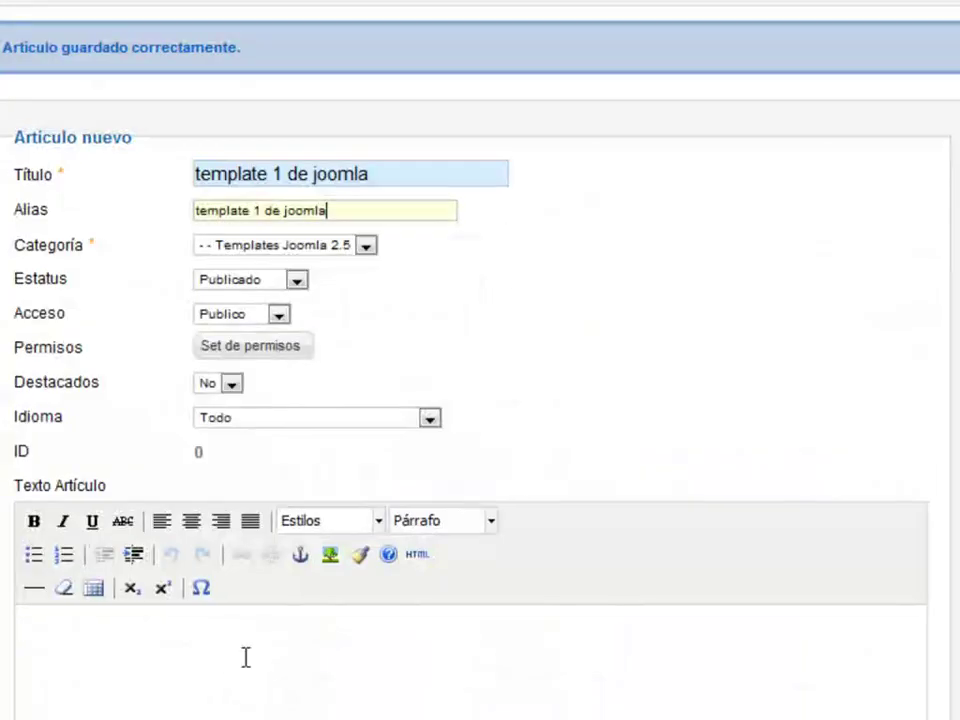
{"action": "left_click", "coordinate": [244, 656]}
{"action": "type", "text": "\"But I must explain to you how all this mistaken idea of denouncing pleasure and praising pain was born and I will give you a complete account of the system, and expound the actual teachings of the great explorer of the truth, the master-builder of human happiness. No one rejects, dislikes, or avoids pleasure itself, because it is pleasure, but because those who do not know how to pursue pleasure rationally encounter consequences that are extremely painful. Nor again is there anyone who loves or pursues or desires to obtain pain of itself, because it is pain, but because occasionally circumstances occur in which toil and pain can procure him some great pleasure. To take a trivial example, which of us ever undertakes laborious physical exercise, except to obtain some advantage from it? But who has any right to find fault with a man who chooses to enjoy a pleasure that has no annoying consequences, or one who avoids a pain that produces no resultant pleasure?\""}
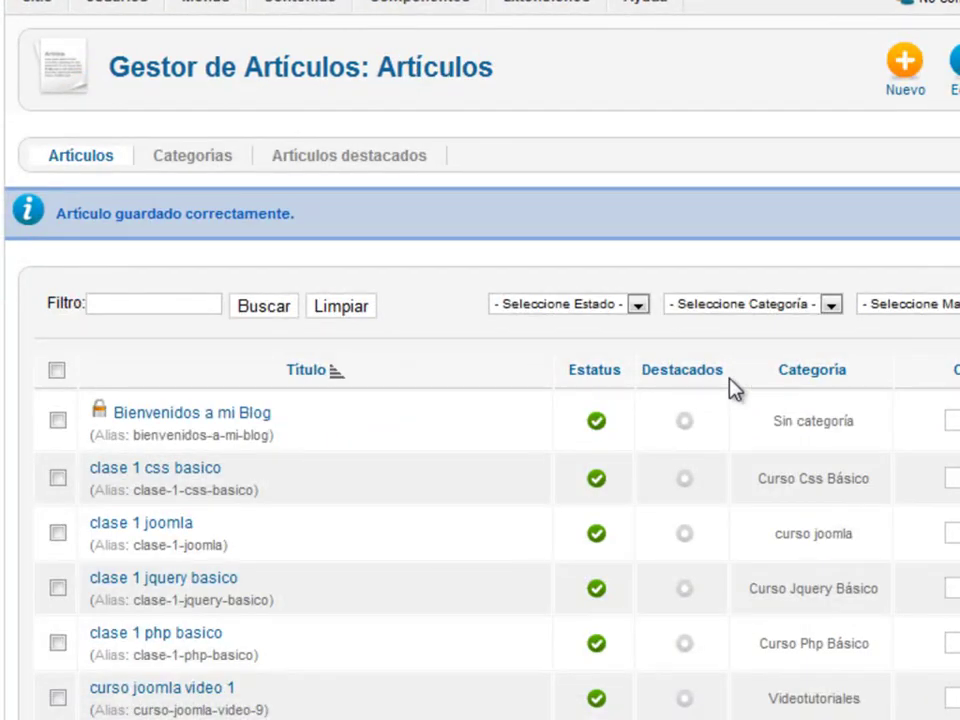
Step: In the Videotutoriales menu, set the Curso joomla item's type to Categoría Blog, then save and close it
{"action": "mouse_move", "coordinate": [206, 8]}
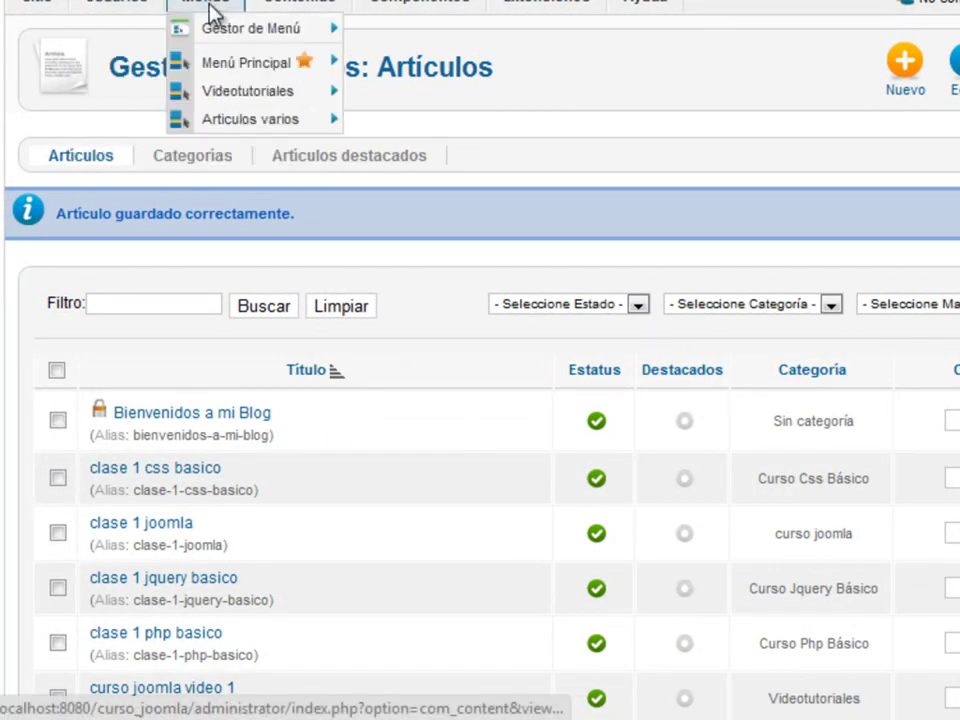
{"action": "left_click", "coordinate": [259, 93]}
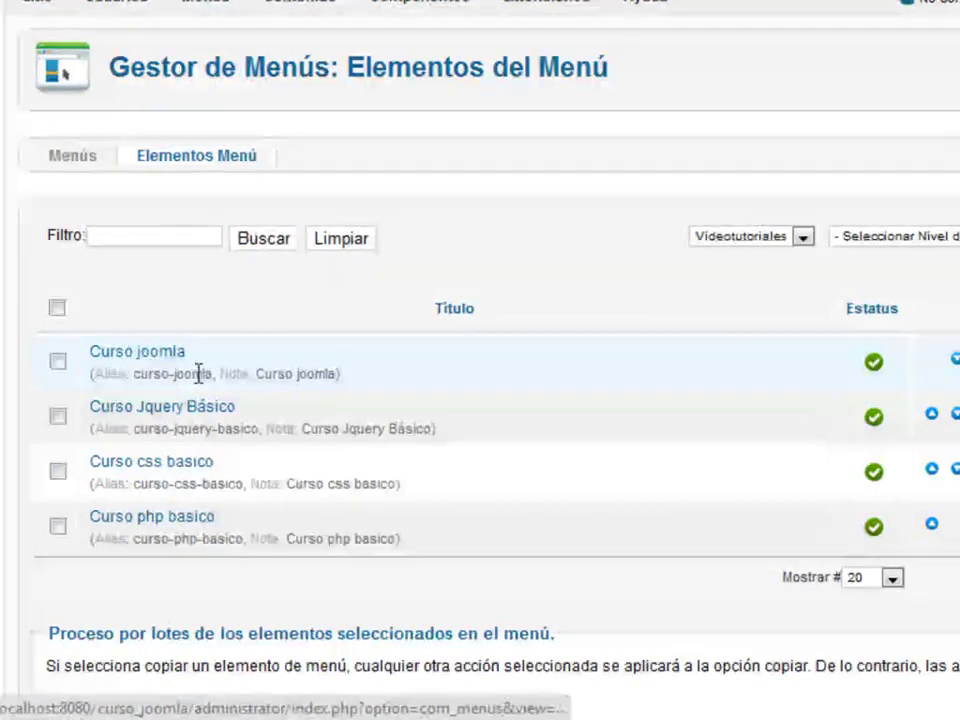
{"action": "left_click", "coordinate": [150, 355]}
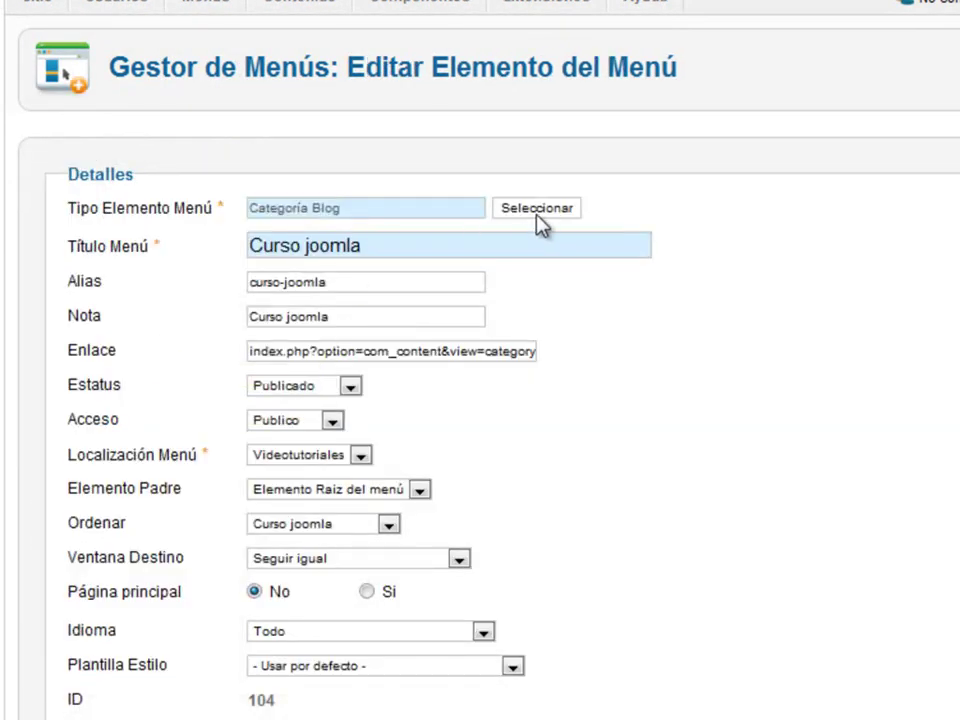
{"action": "left_click", "coordinate": [546, 214]}
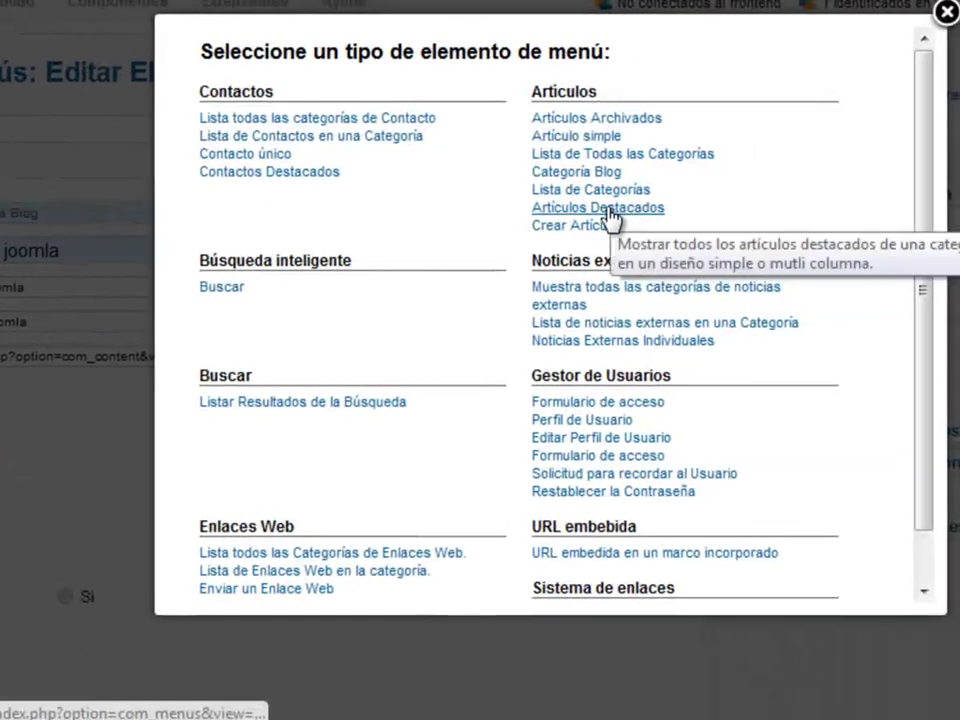
{"action": "left_click", "coordinate": [601, 172]}
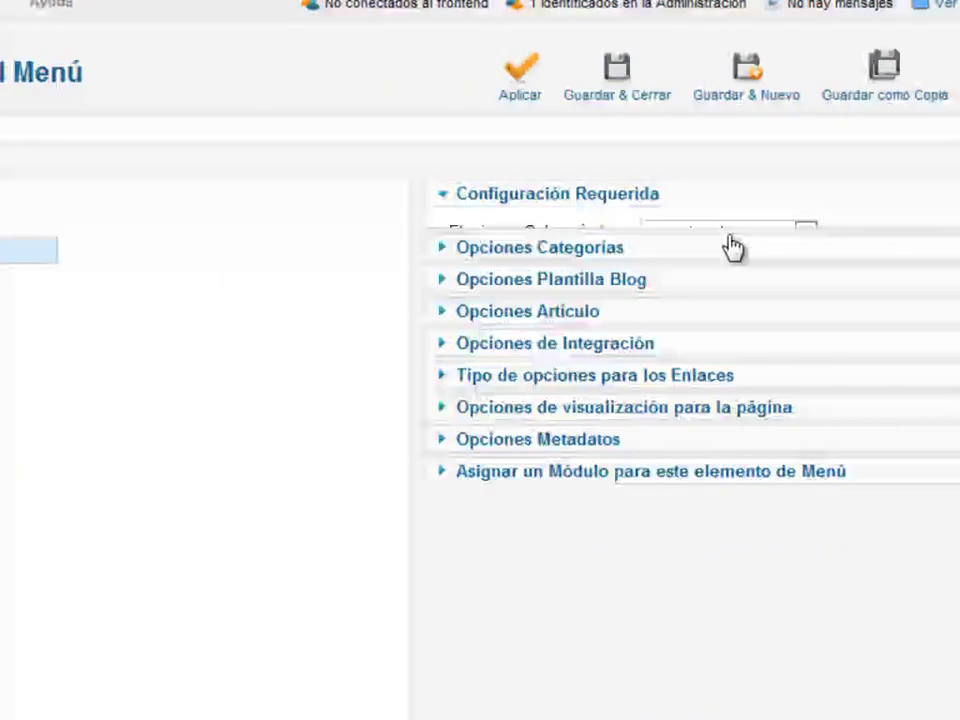
{"action": "left_click", "coordinate": [606, 98]}
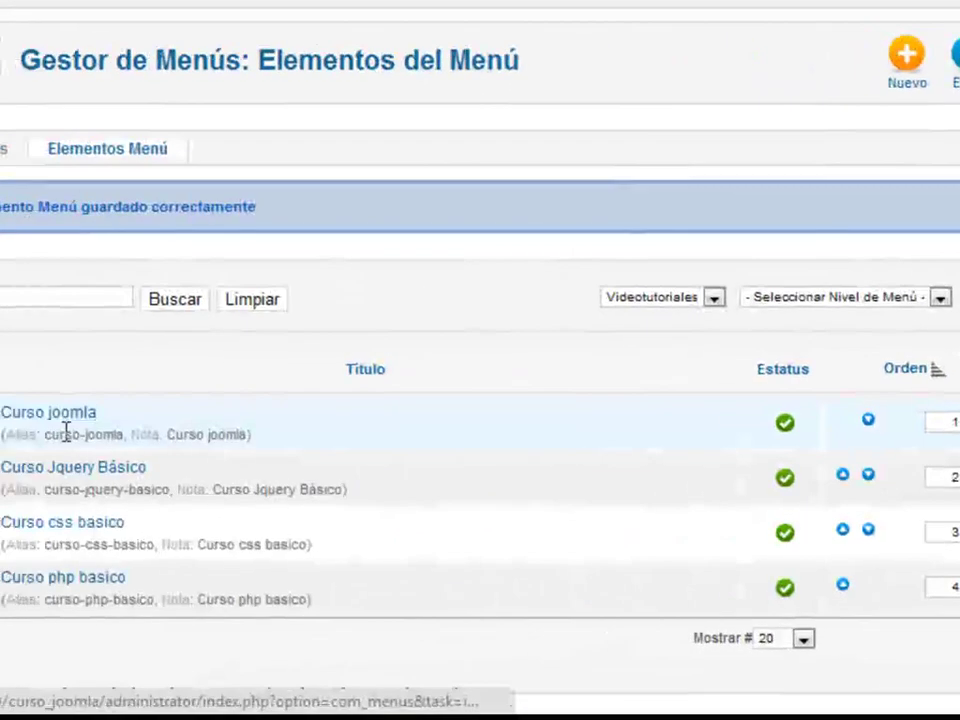
Step: Make the Curso Jquery Básico menu item a Categoría Blog showing the Curso Jquery Básico category, then save and close it
{"action": "left_click", "coordinate": [171, 478]}
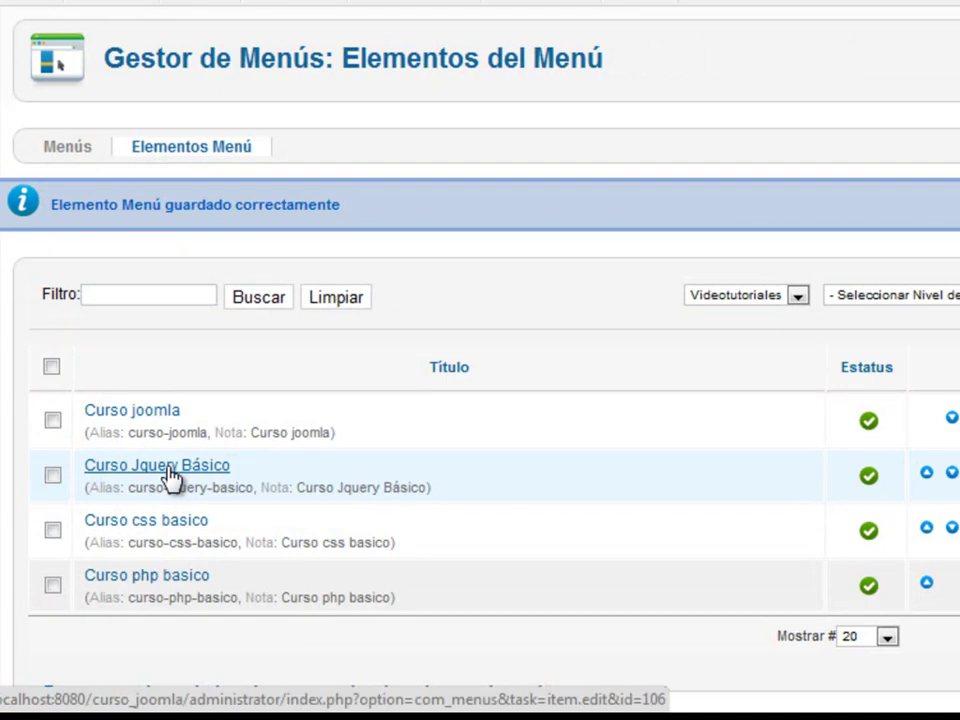
{"action": "left_click", "coordinate": [524, 201]}
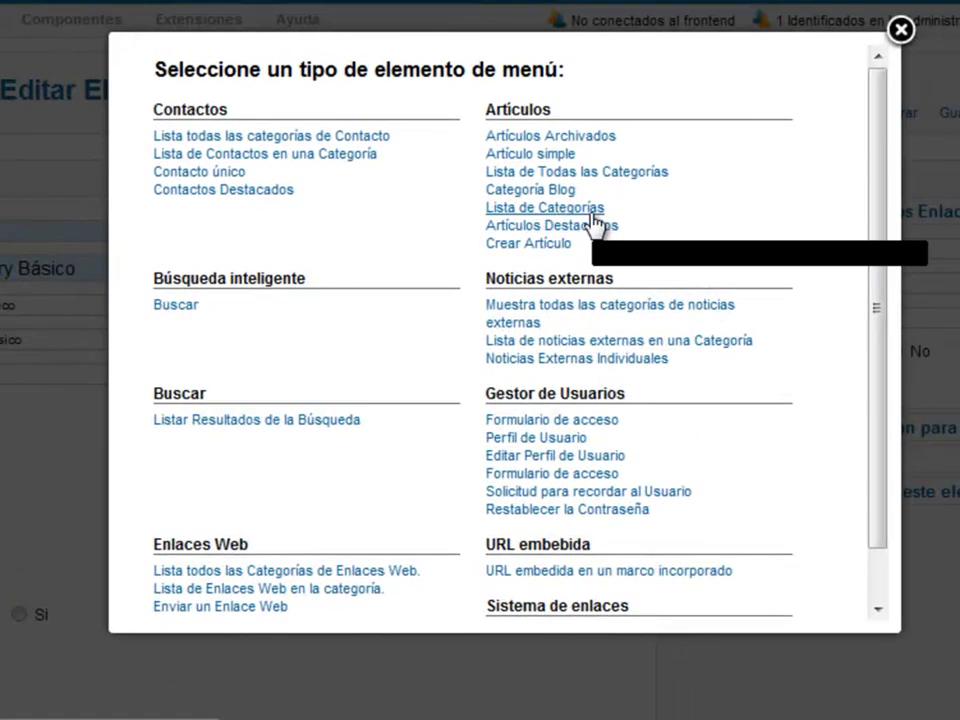
{"action": "left_click", "coordinate": [612, 185]}
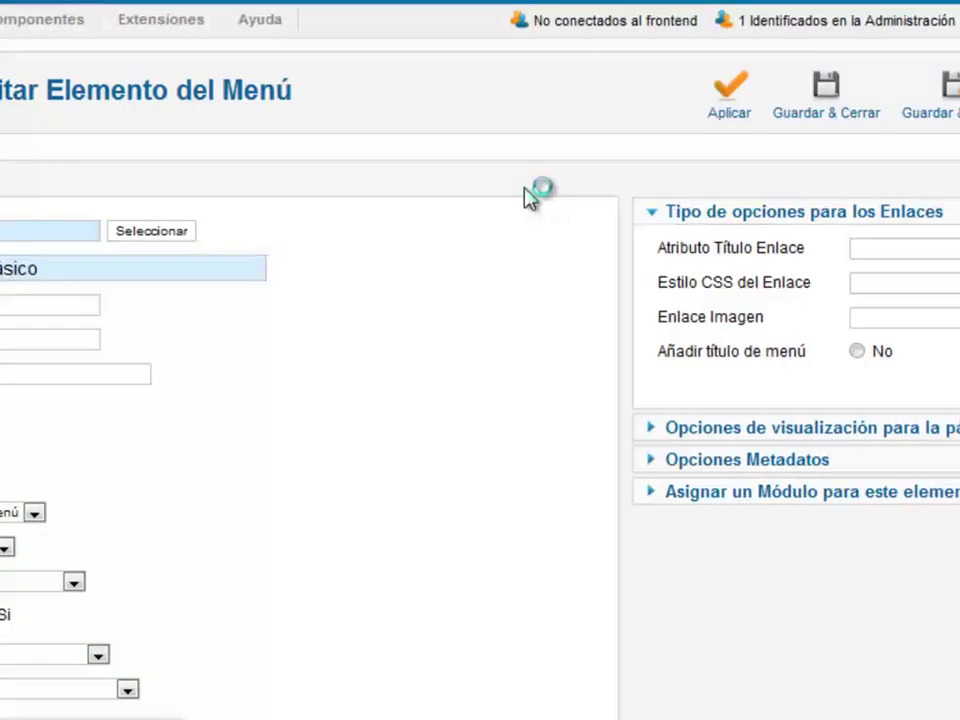
{"action": "left_click", "coordinate": [877, 250]}
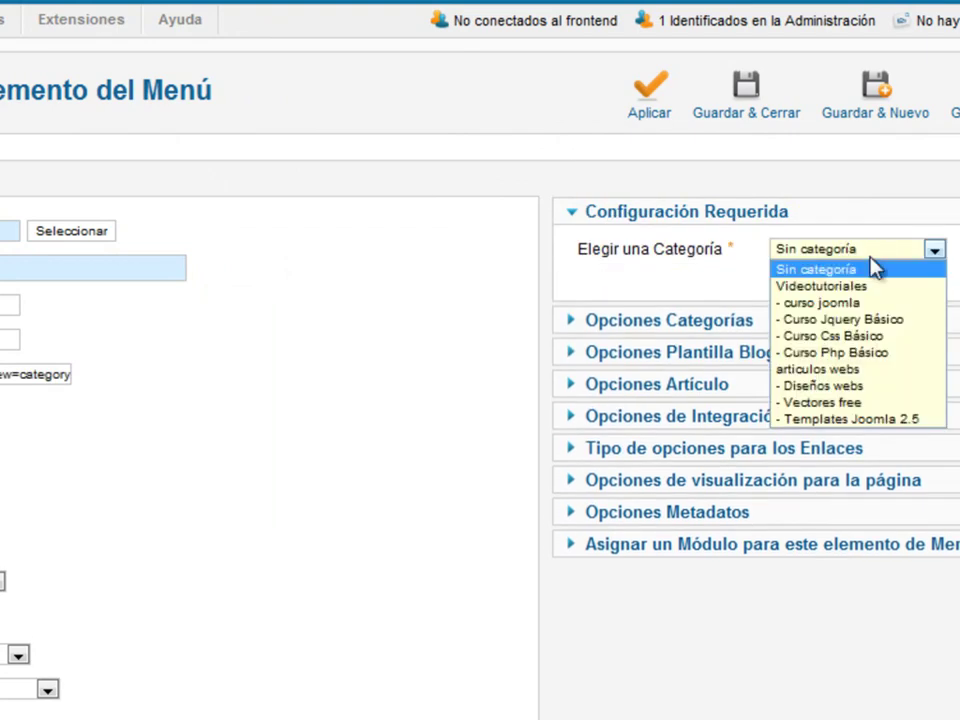
{"action": "left_click", "coordinate": [872, 319]}
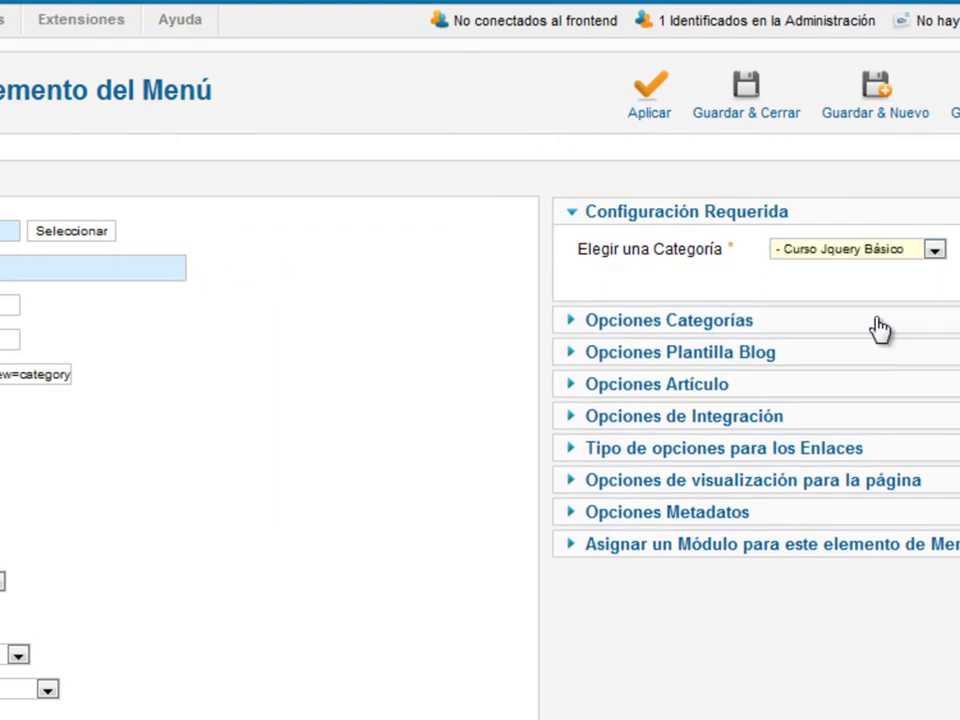
{"action": "left_click", "coordinate": [750, 95]}
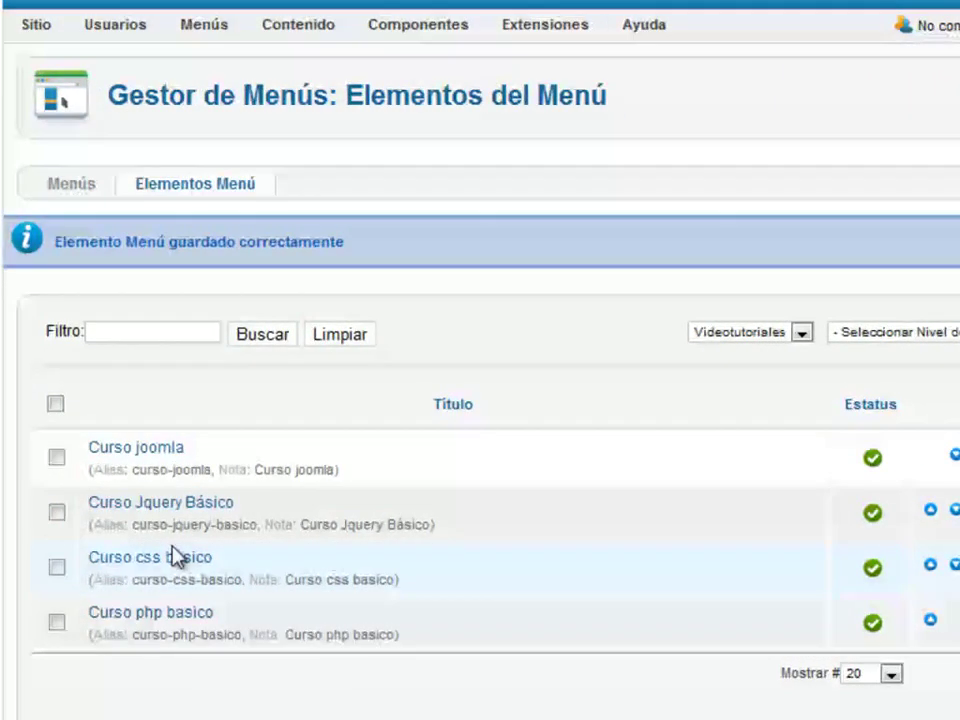
Step: Make the Curso css basico menu item a Categoría Blog showing the Curso Css Básico category, then save and close it
{"action": "left_click", "coordinate": [175, 558]}
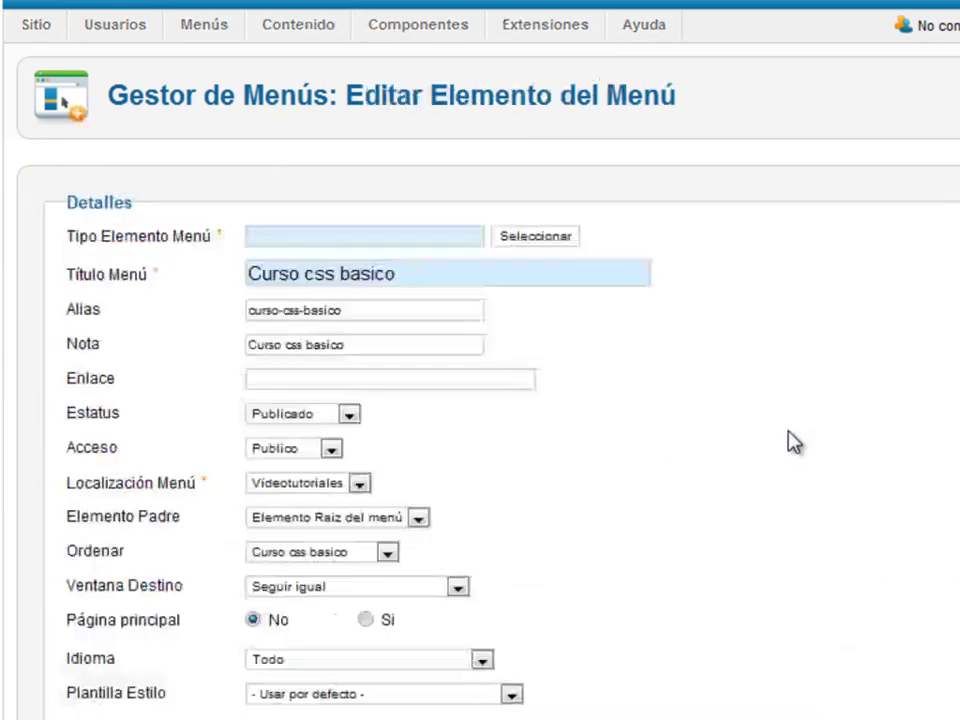
{"action": "left_click", "coordinate": [505, 238]}
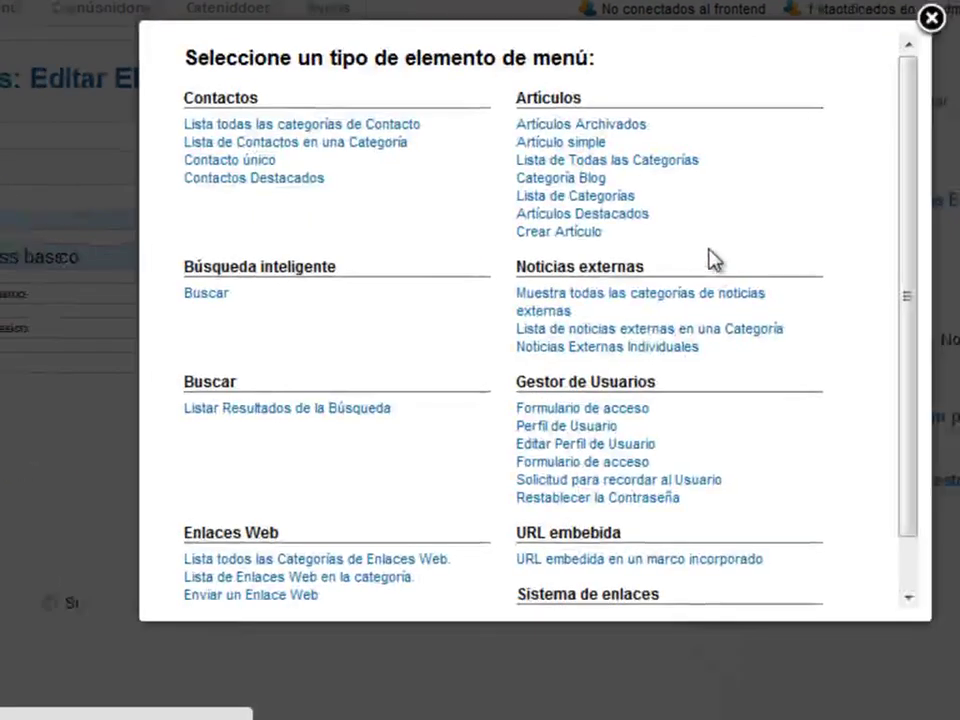
{"action": "left_click", "coordinate": [445, 172]}
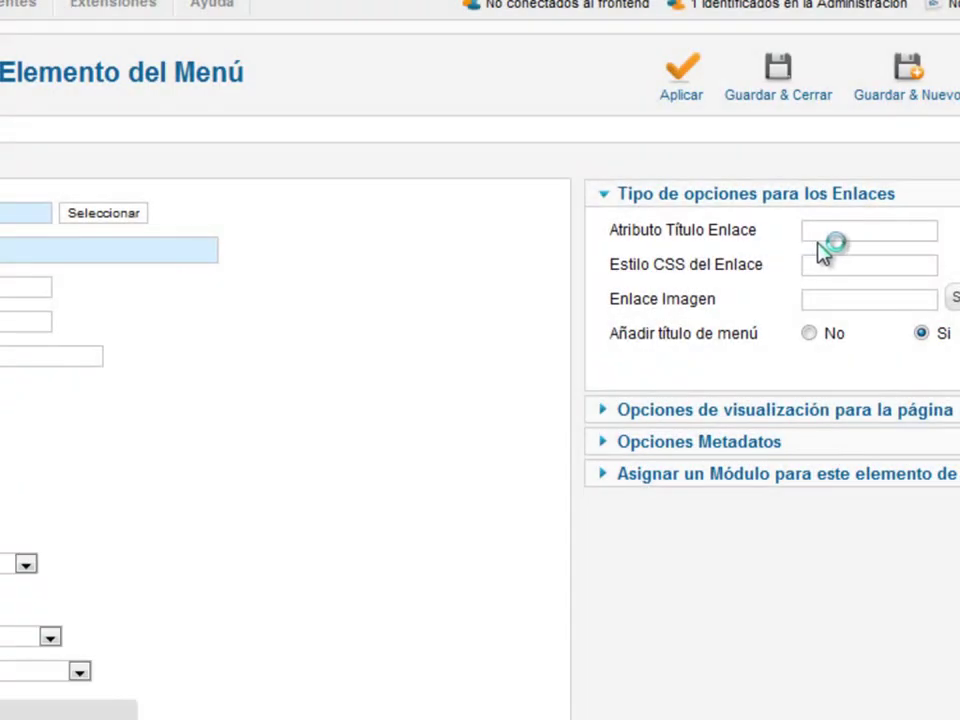
{"action": "left_click", "coordinate": [870, 228]}
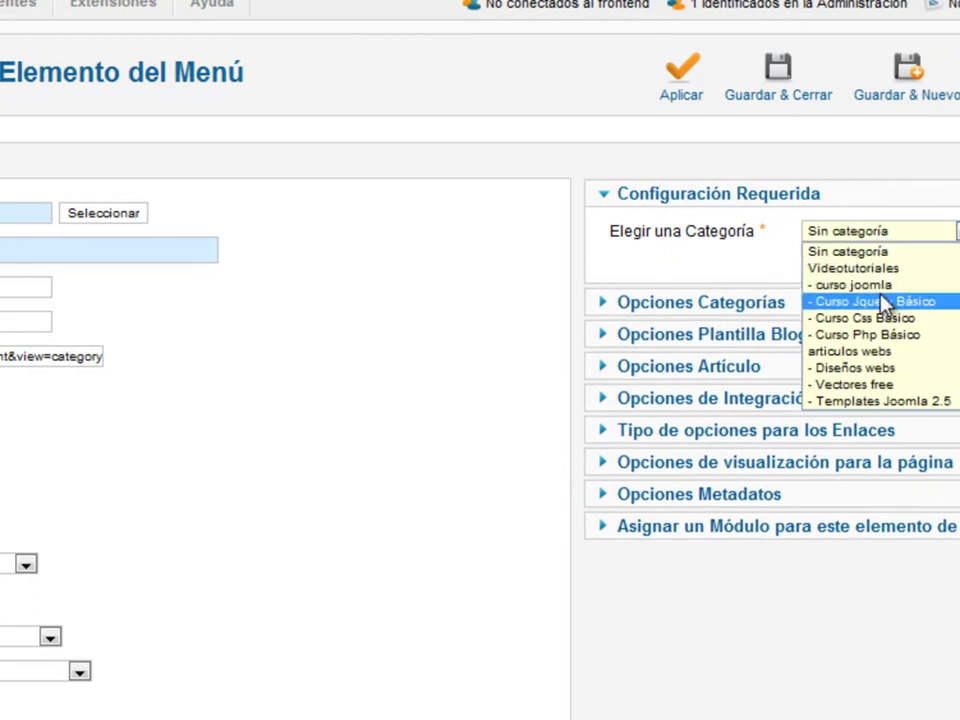
{"action": "left_click", "coordinate": [884, 318]}
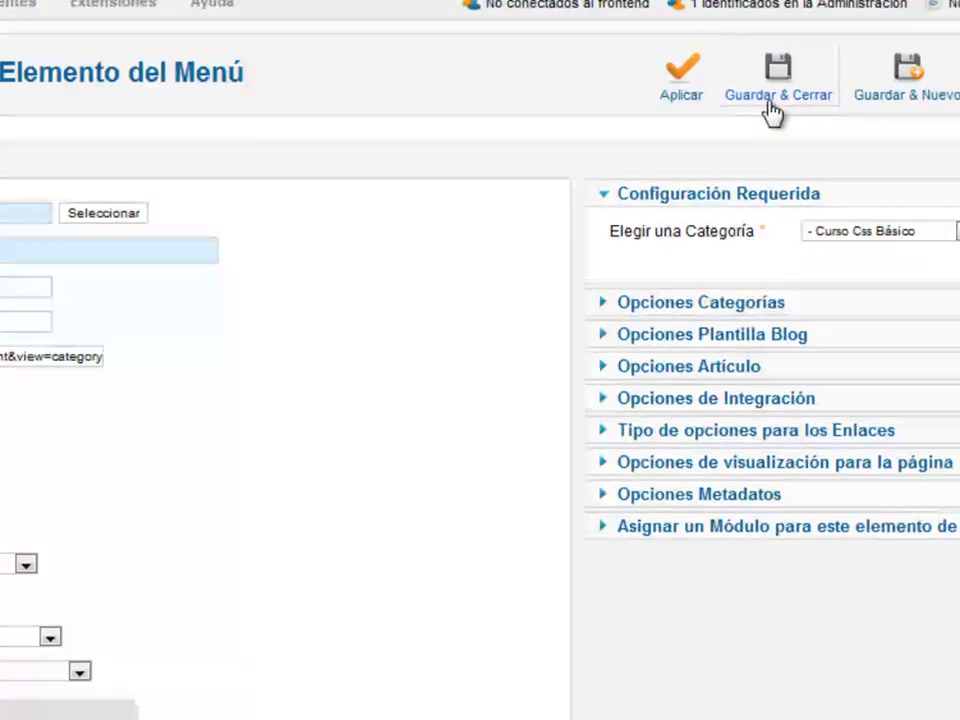
{"action": "left_click", "coordinate": [775, 105]}
Step: Make the Curso php basico menu item a Categoría Blog showing the Curso Php Básico category, then save and close it
{"action": "left_click", "coordinate": [5, 581]}
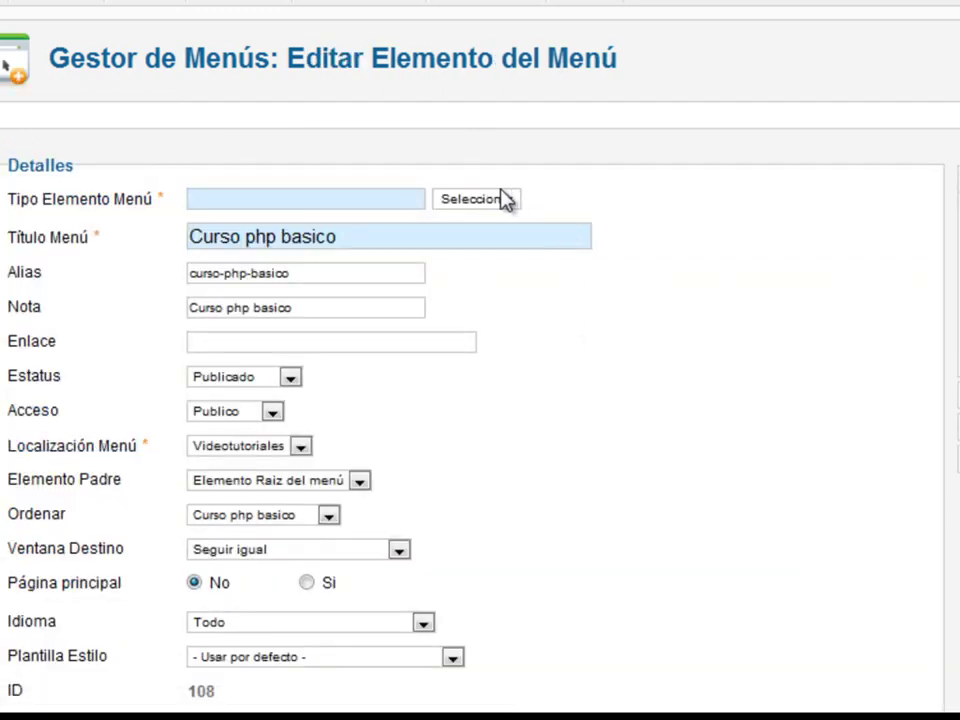
{"action": "left_click", "coordinate": [485, 205]}
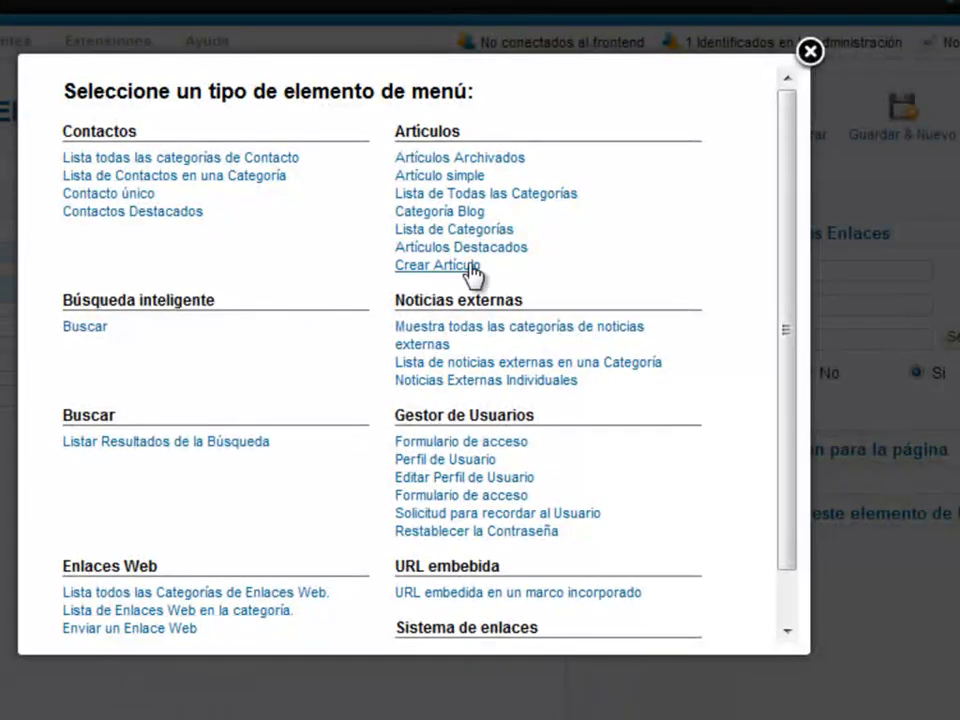
{"action": "left_click", "coordinate": [466, 212]}
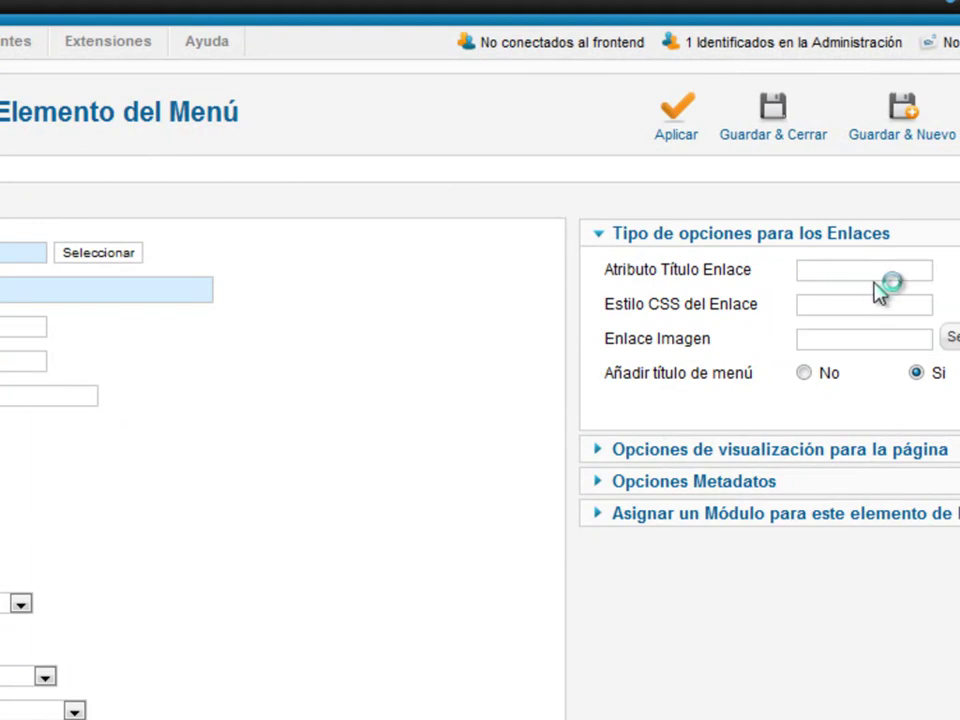
{"action": "left_click", "coordinate": [870, 271]}
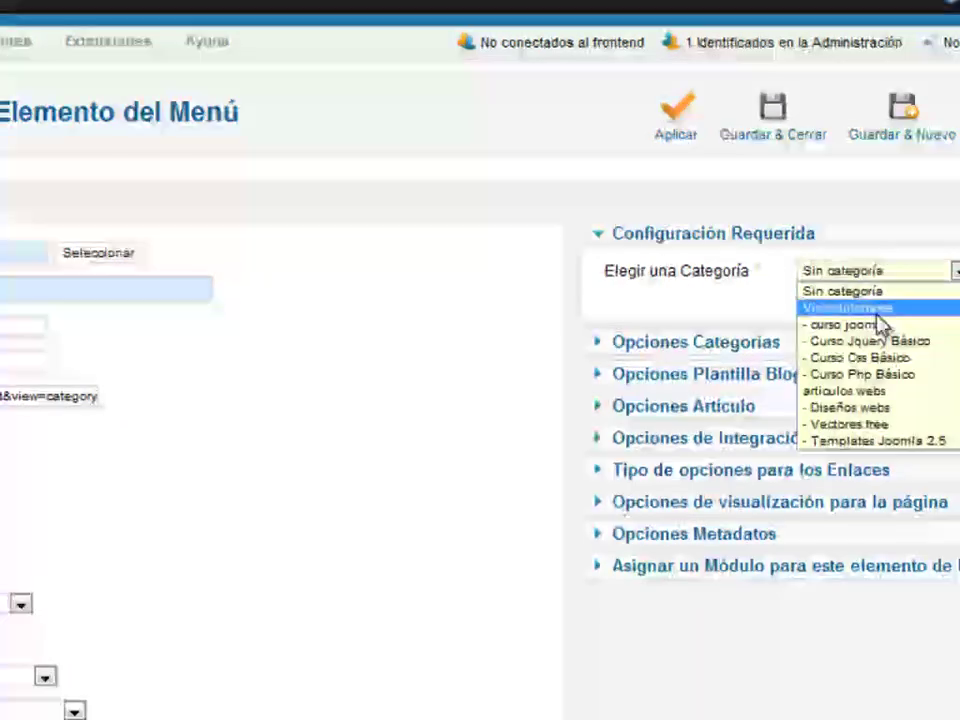
{"action": "left_click", "coordinate": [886, 375]}
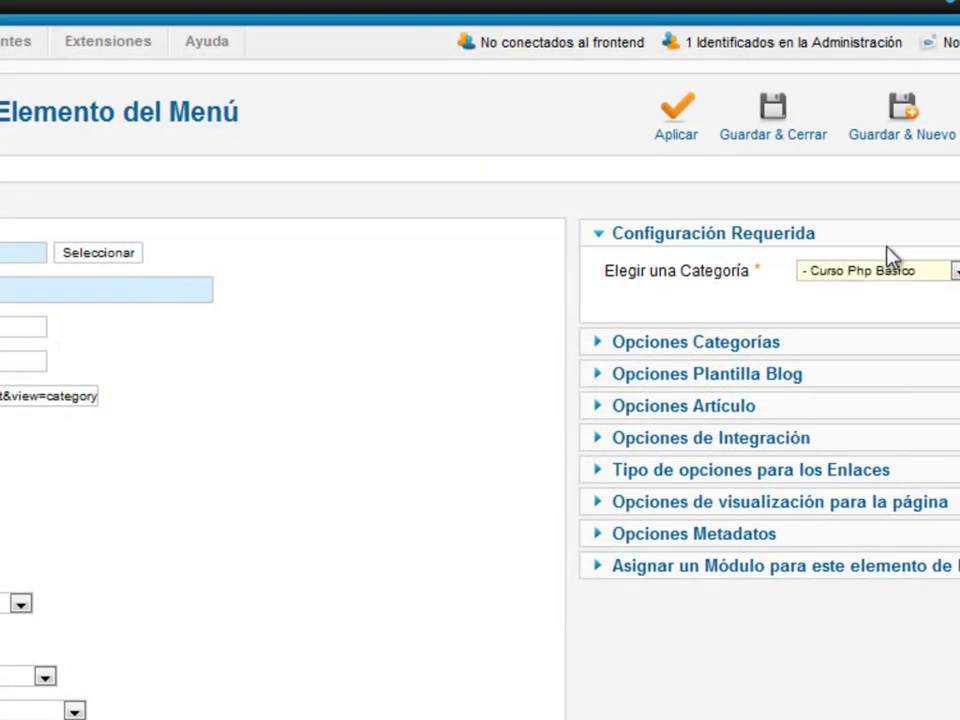
{"action": "left_click", "coordinate": [776, 138]}
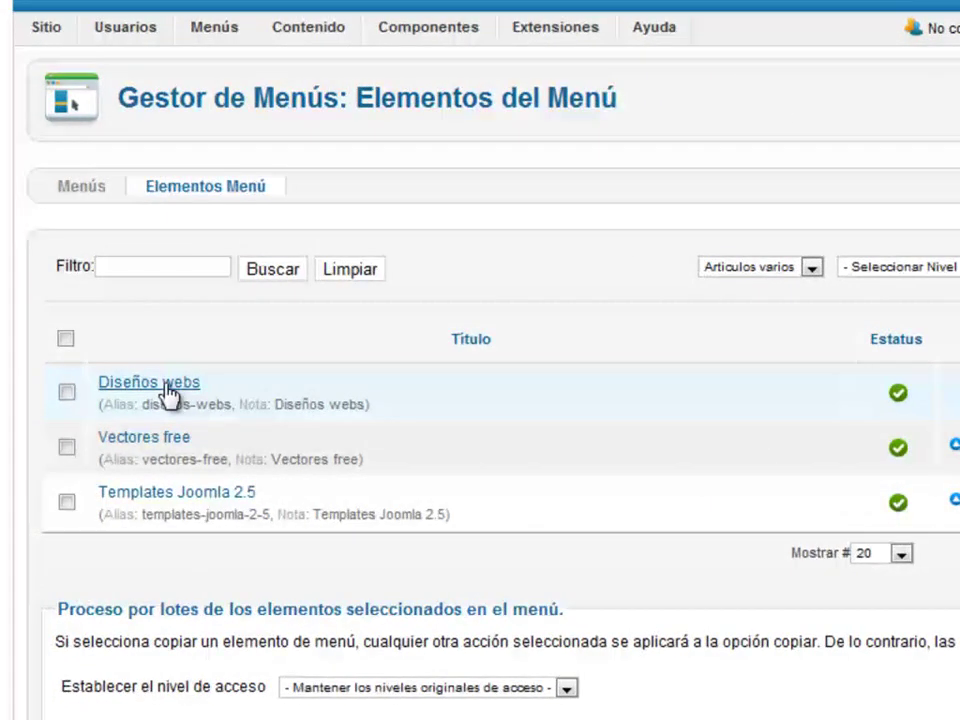
Step: In the Articulos varios menu, make the Diseños webs item a Categoría Blog showing the Diseños webs category, then save and close it
{"action": "left_click", "coordinate": [168, 393]}
{"action": "left_click", "coordinate": [551, 240]}
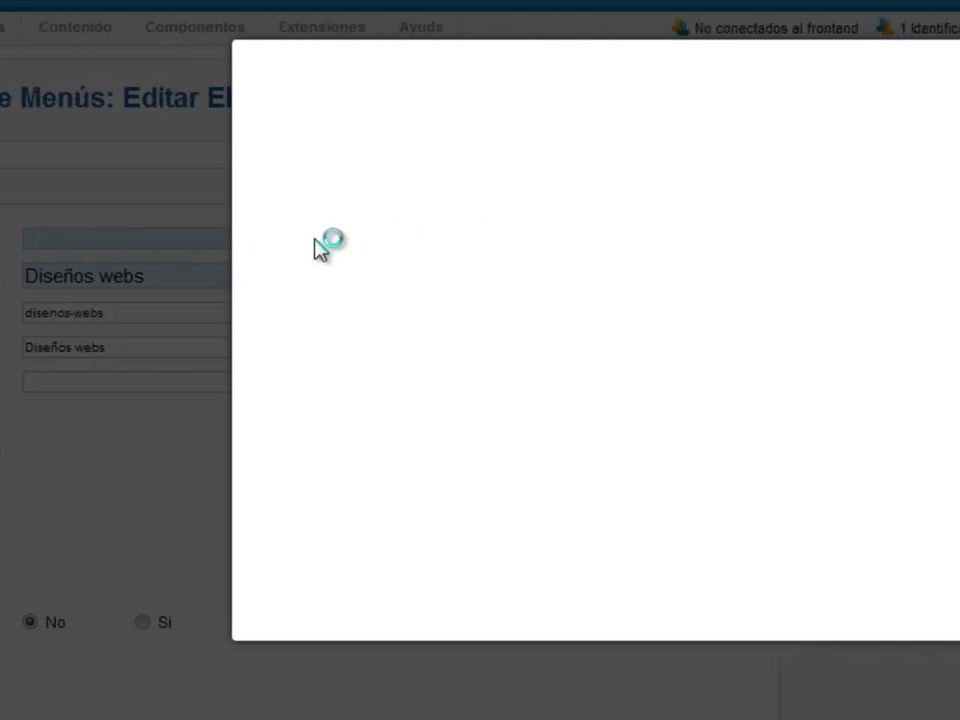
{"action": "left_click", "coordinate": [366, 201]}
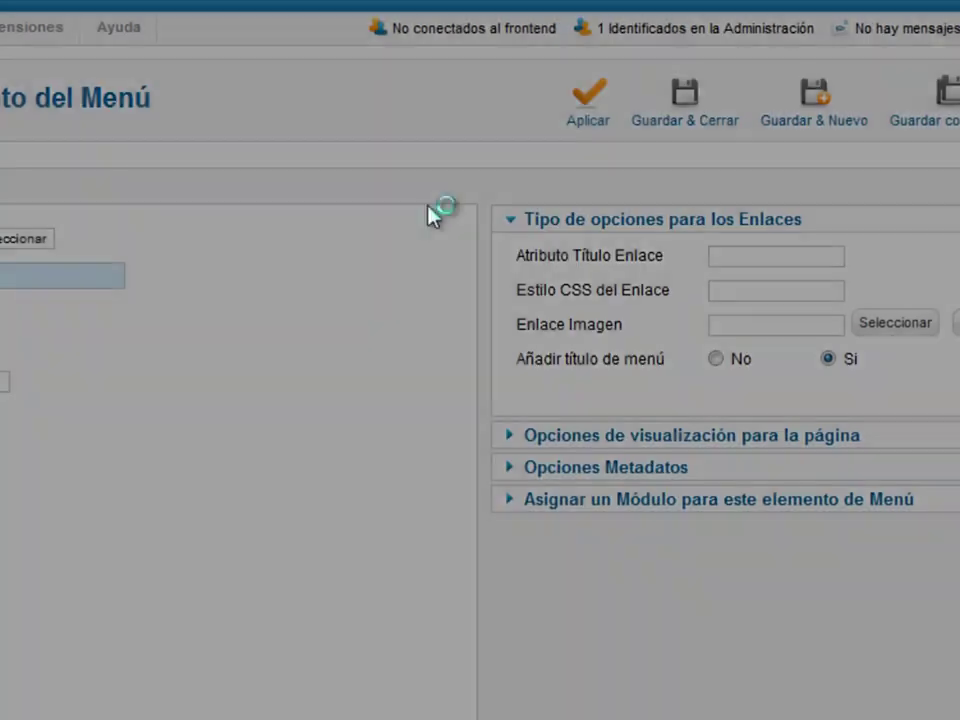
{"action": "left_click", "coordinate": [820, 257]}
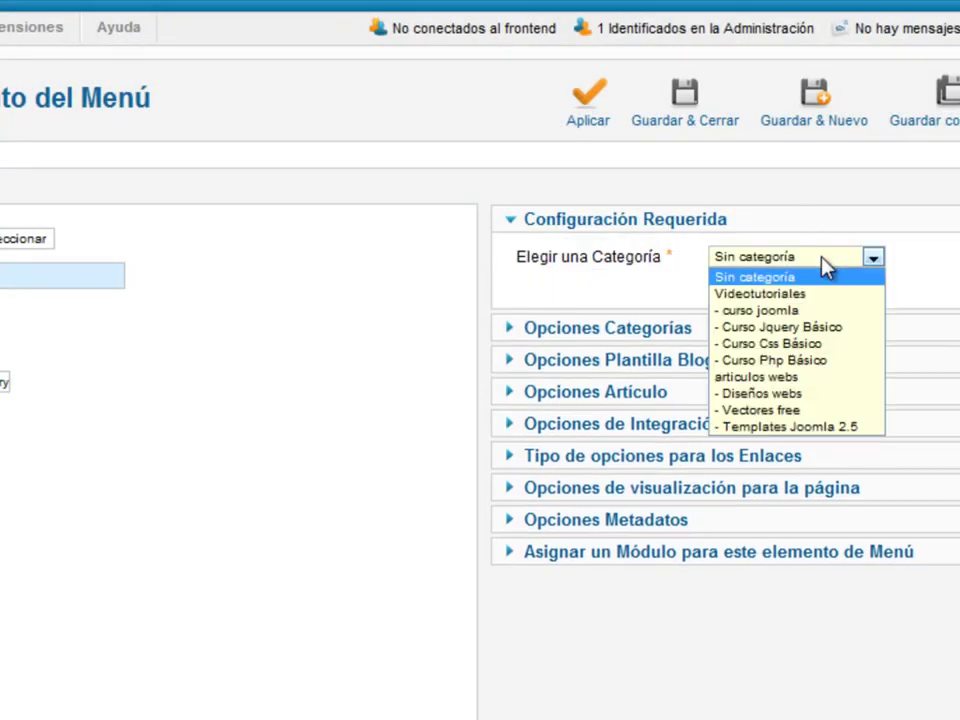
{"action": "left_click", "coordinate": [797, 394]}
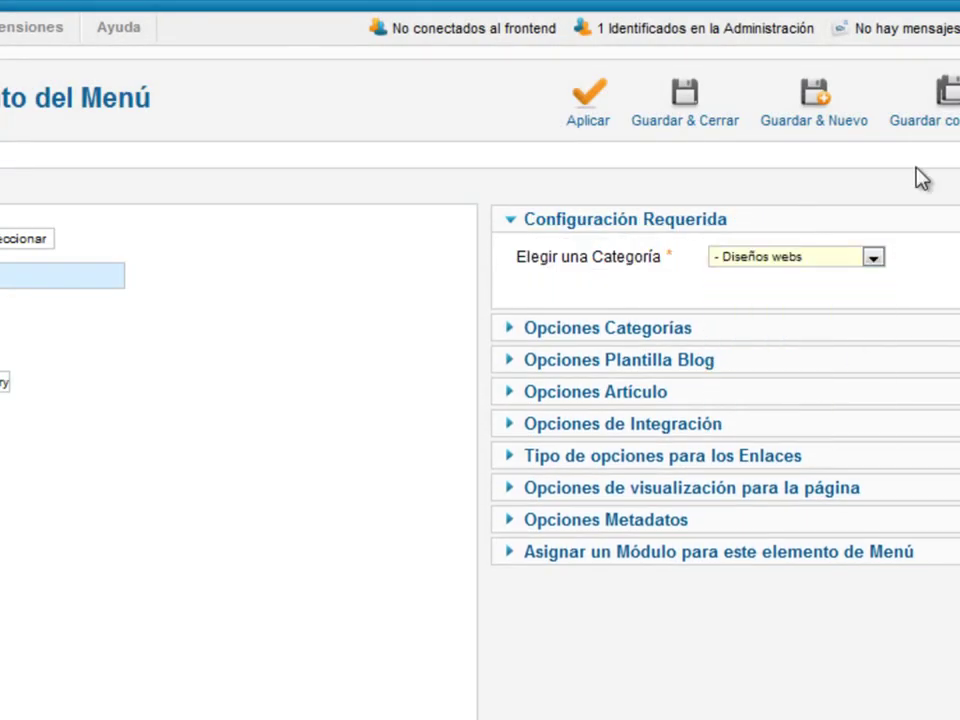
{"action": "left_click", "coordinate": [667, 107]}
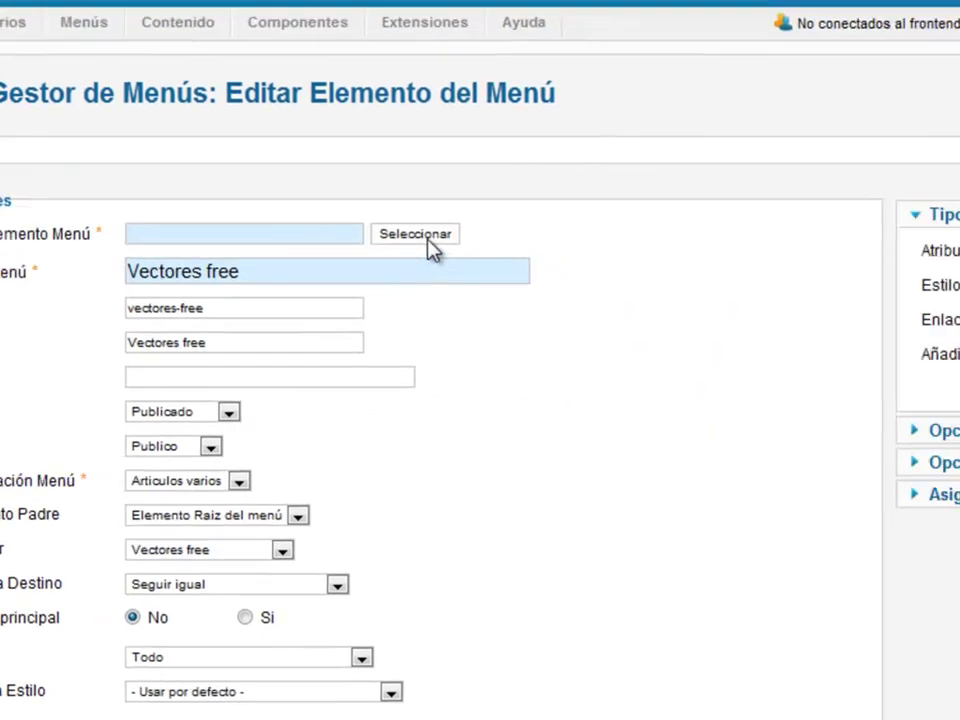
Step: Make the Vectores free menu item a Categoría Blog showing the Vectores free category, then save and close it
{"action": "left_click", "coordinate": [428, 240]}
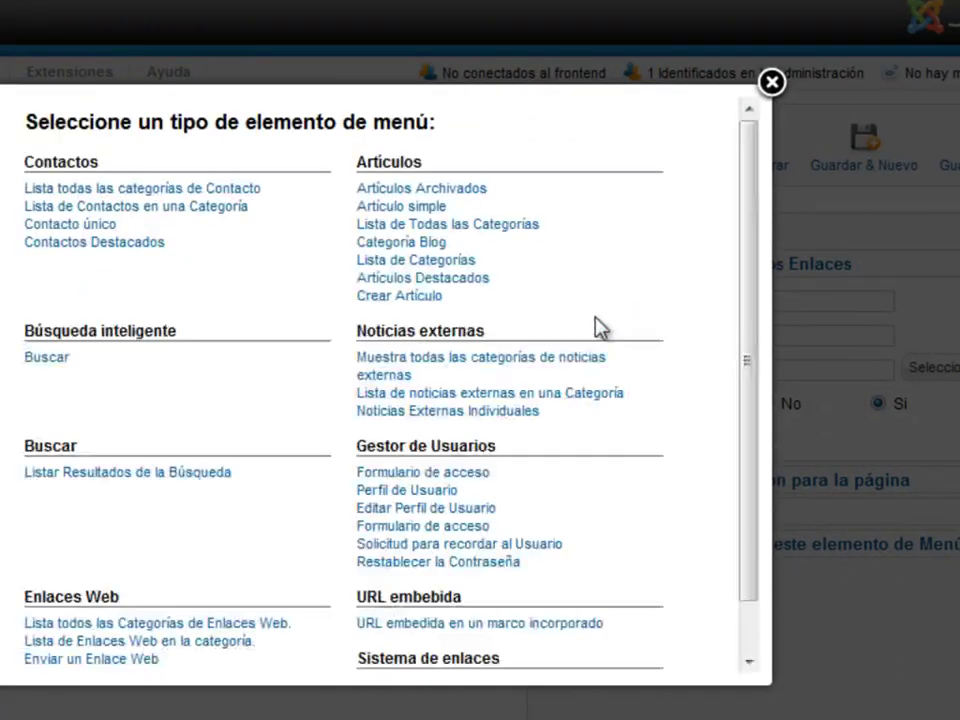
{"action": "left_click", "coordinate": [435, 242]}
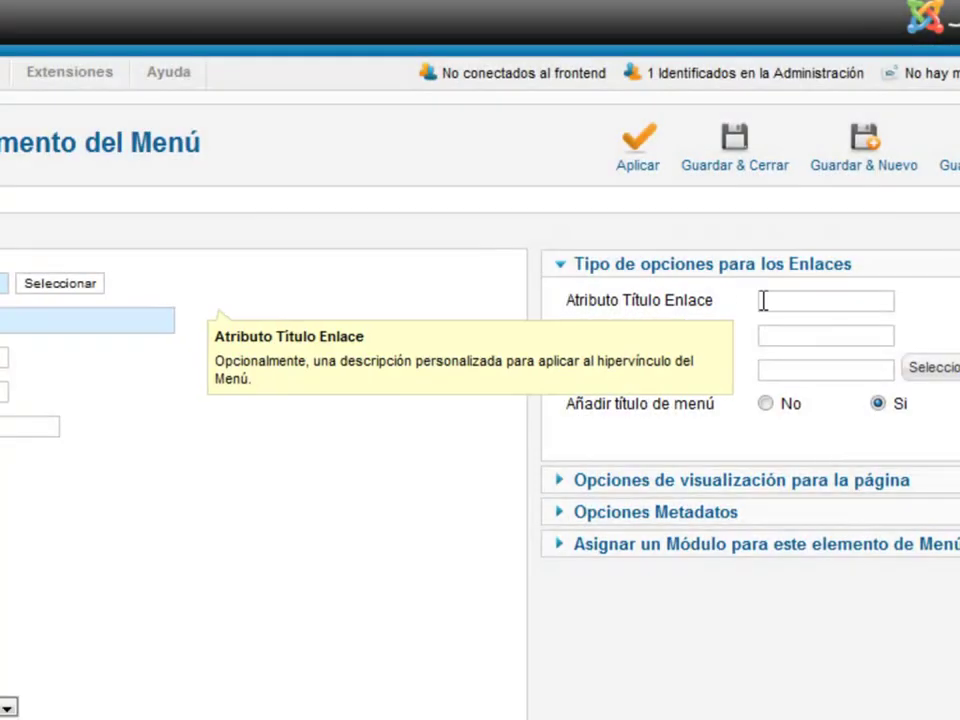
{"action": "left_click", "coordinate": [848, 300]}
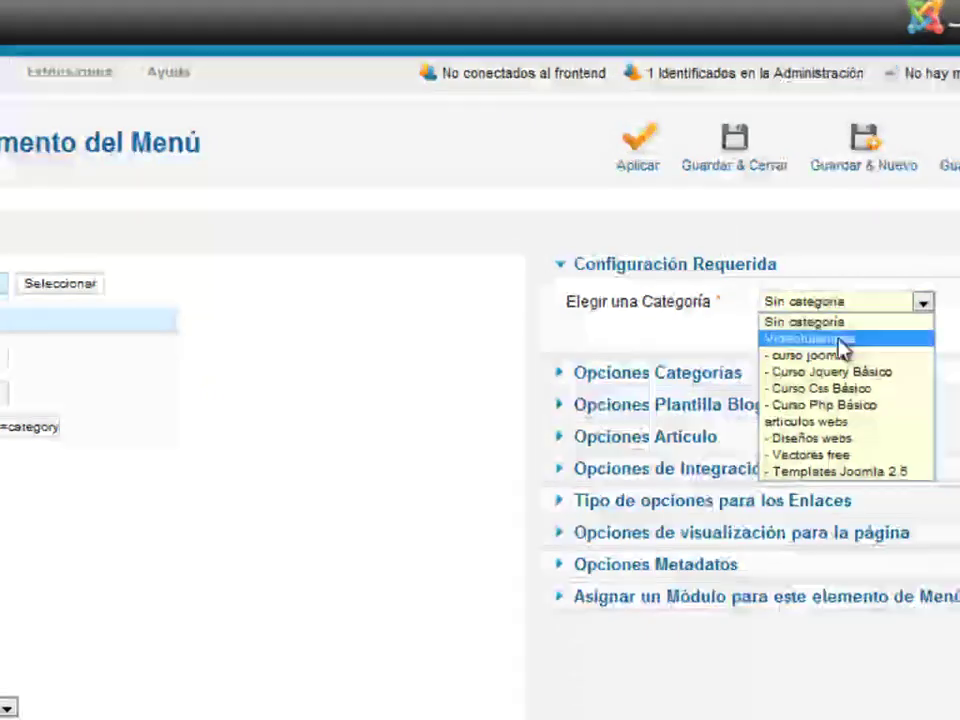
{"action": "left_click", "coordinate": [842, 456]}
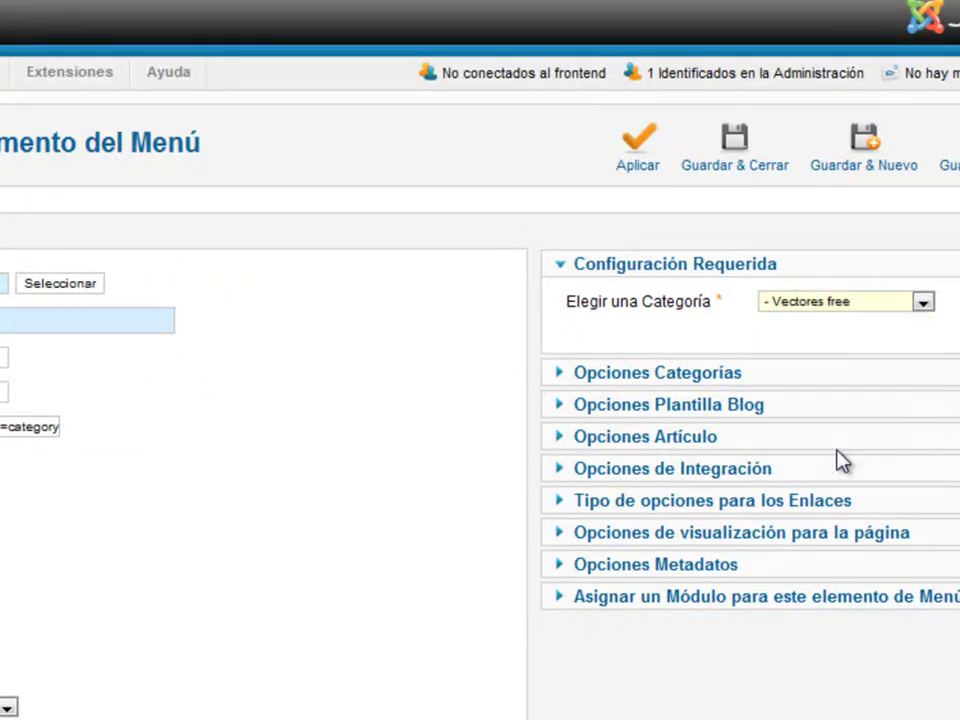
{"action": "left_click", "coordinate": [733, 148]}
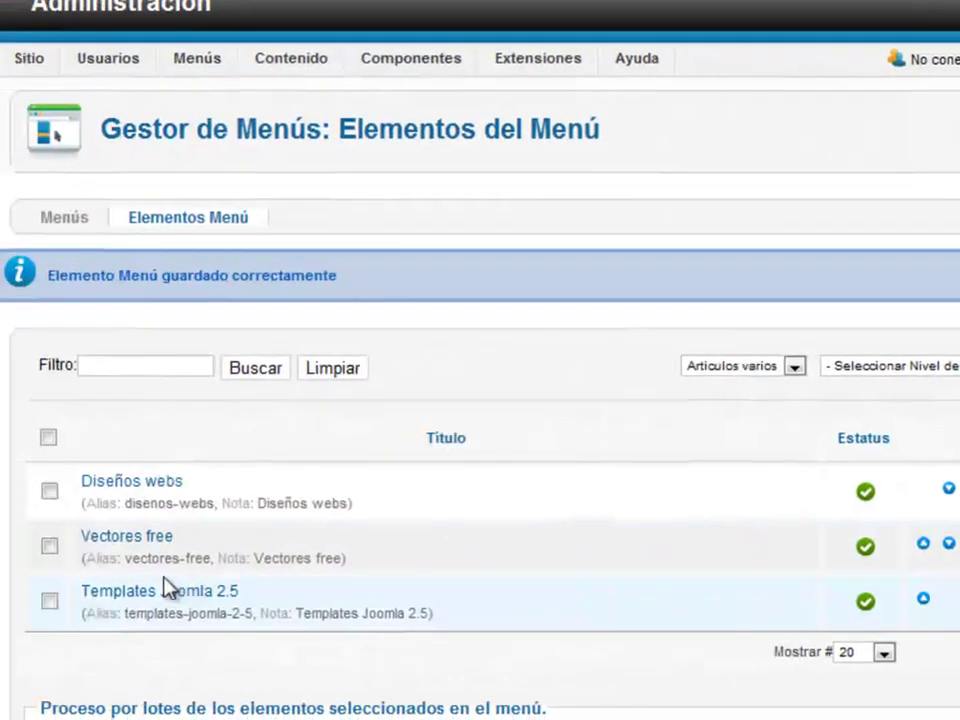
Step: Make the Templates Joomla 2.5 menu item a Categoría Blog showing the Templates Joomla 2.5 category, then save and close it
{"action": "left_click", "coordinate": [182, 598]}
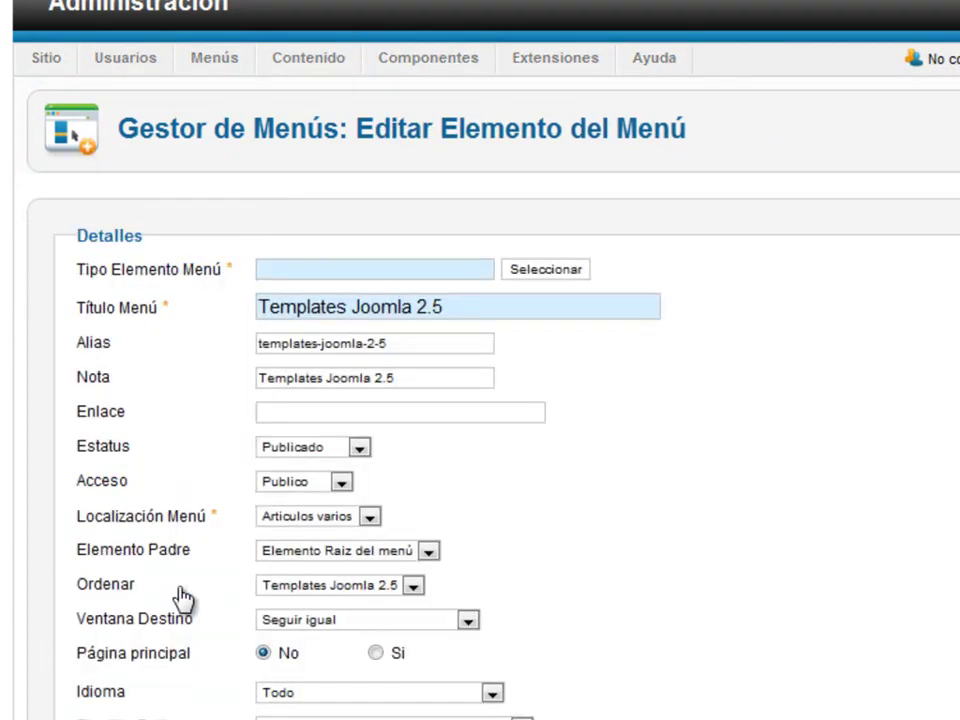
{"action": "left_click", "coordinate": [499, 270]}
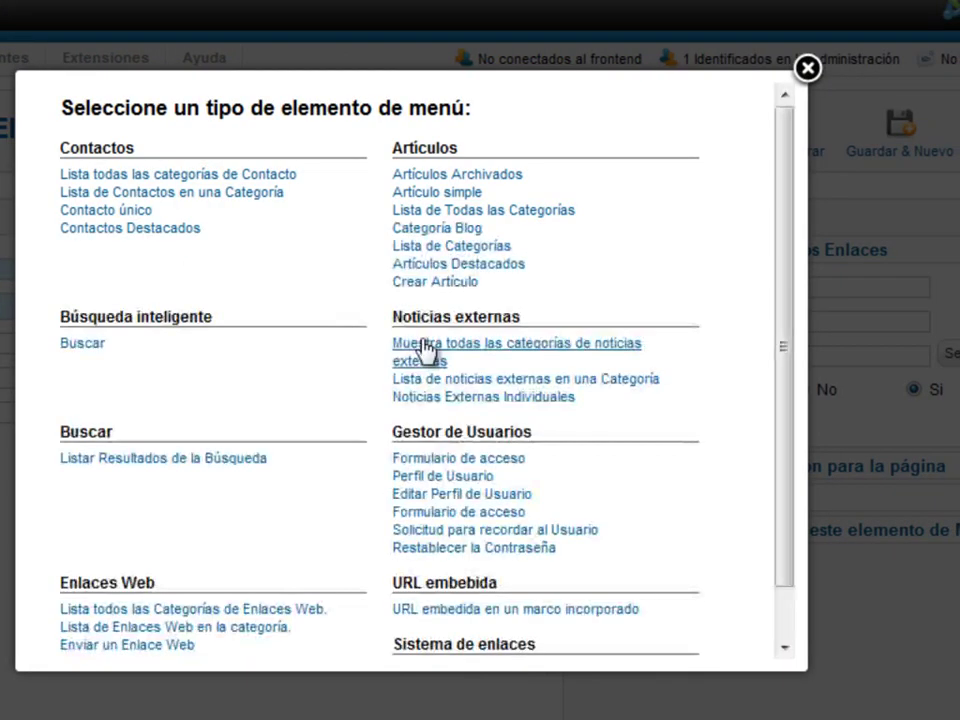
{"action": "left_click", "coordinate": [549, 242]}
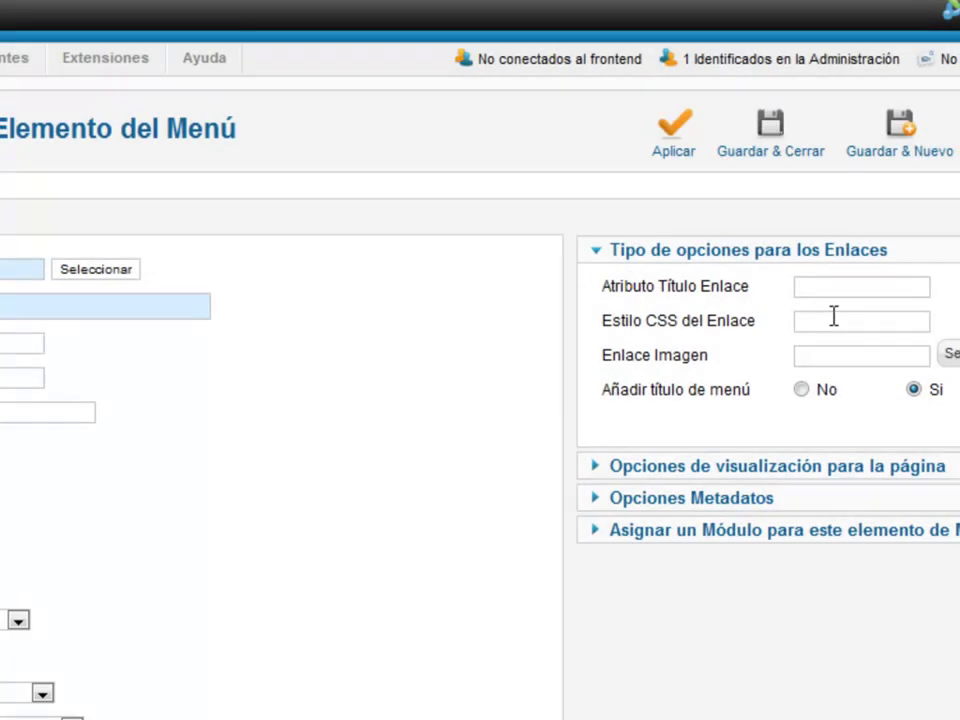
{"action": "left_click", "coordinate": [860, 287]}
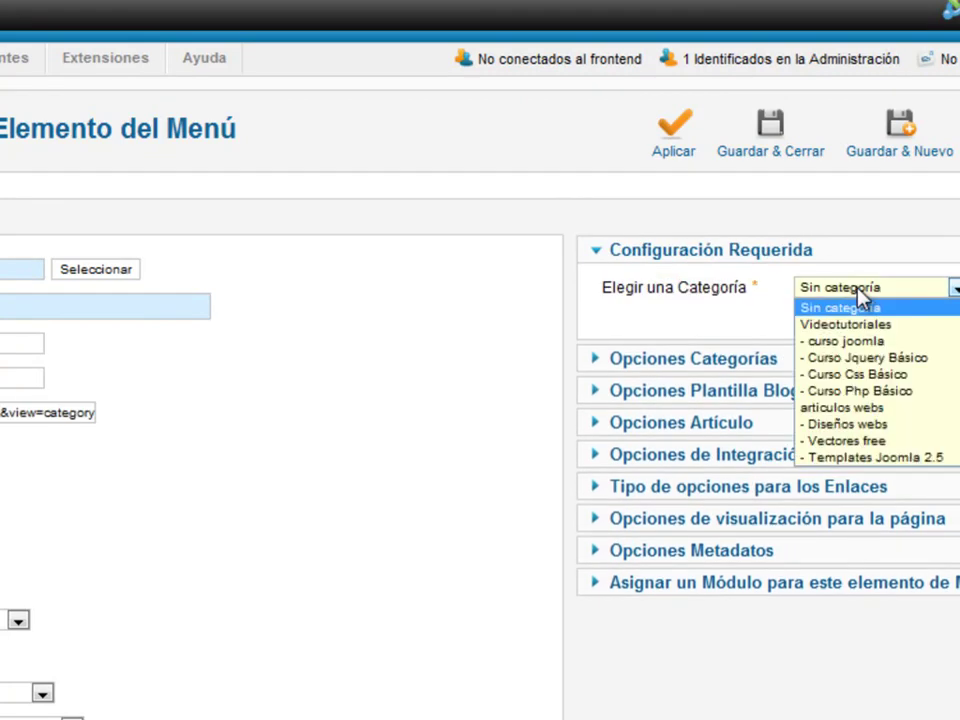
{"action": "left_click", "coordinate": [870, 457]}
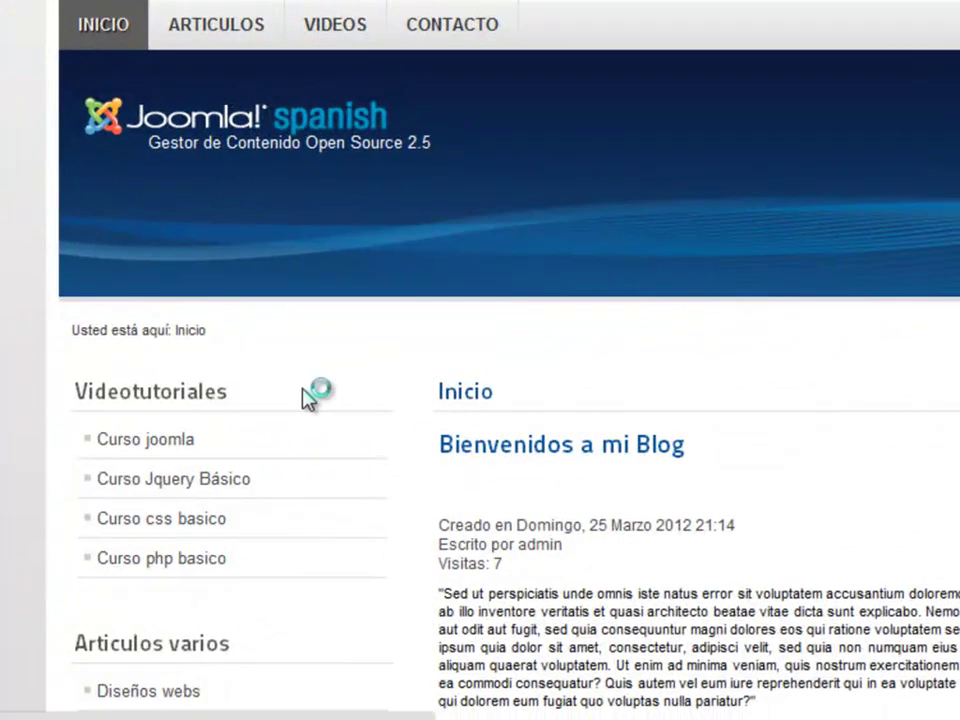
Step: On the public site, open each Videotutoriales menu link and check which article it shows
{"action": "scroll", "coordinate": [294, 443], "scroll_direction": "down", "scroll_amount": 3}
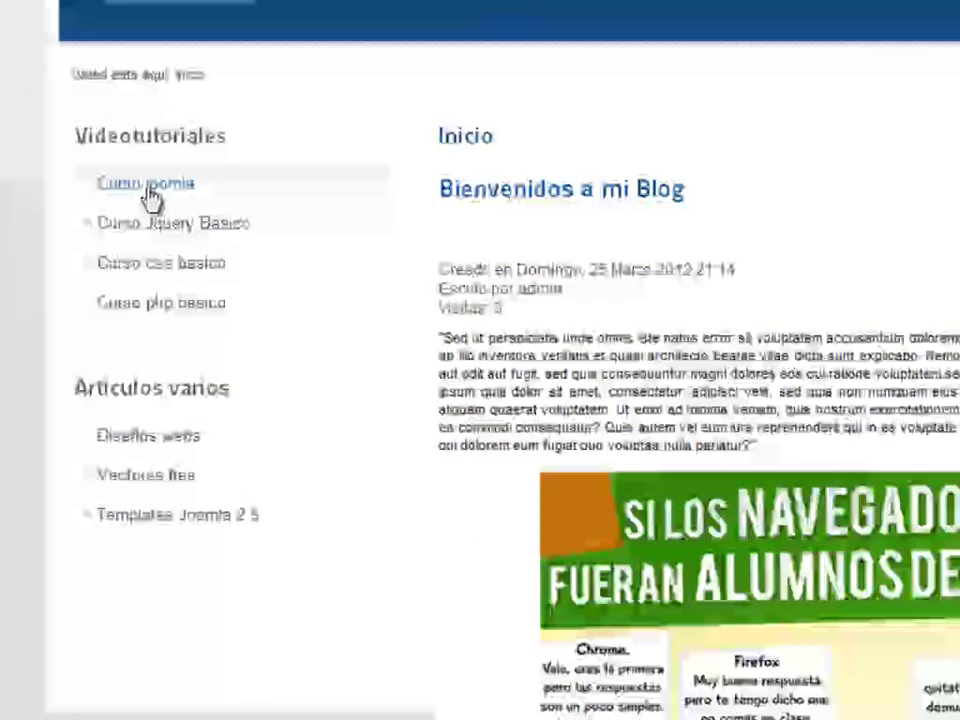
{"action": "left_click", "coordinate": [150, 198]}
{"action": "scroll", "coordinate": [720, 420], "scroll_direction": "down", "scroll_amount": 3}
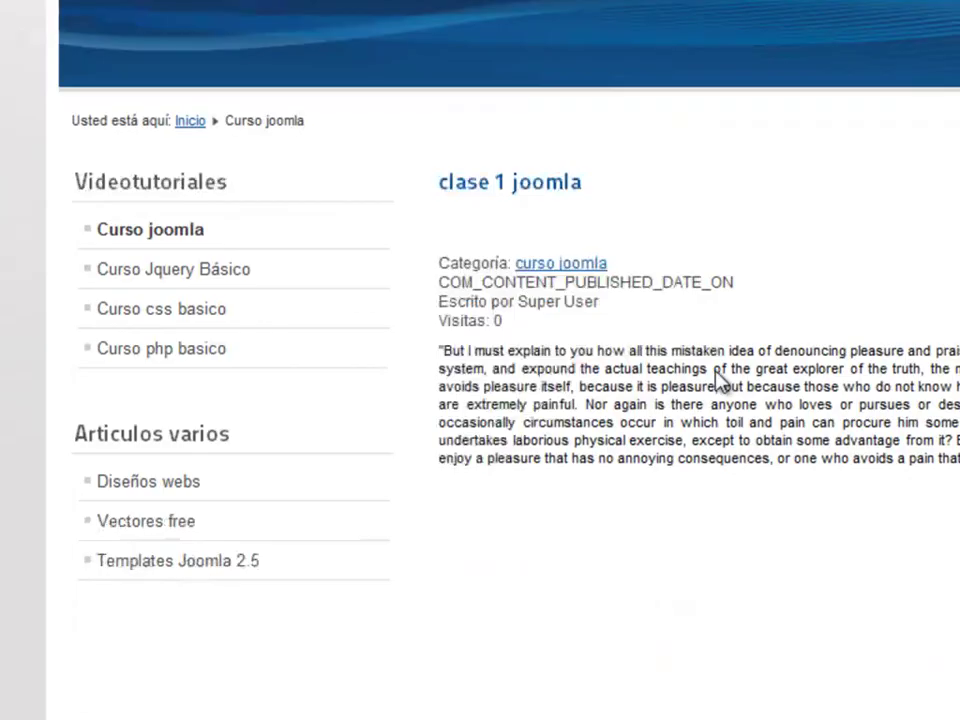
{"action": "left_click_drag", "start_coordinate": [440, 182], "coordinate": [553, 189]}
{"action": "left_click", "coordinate": [553, 189]}
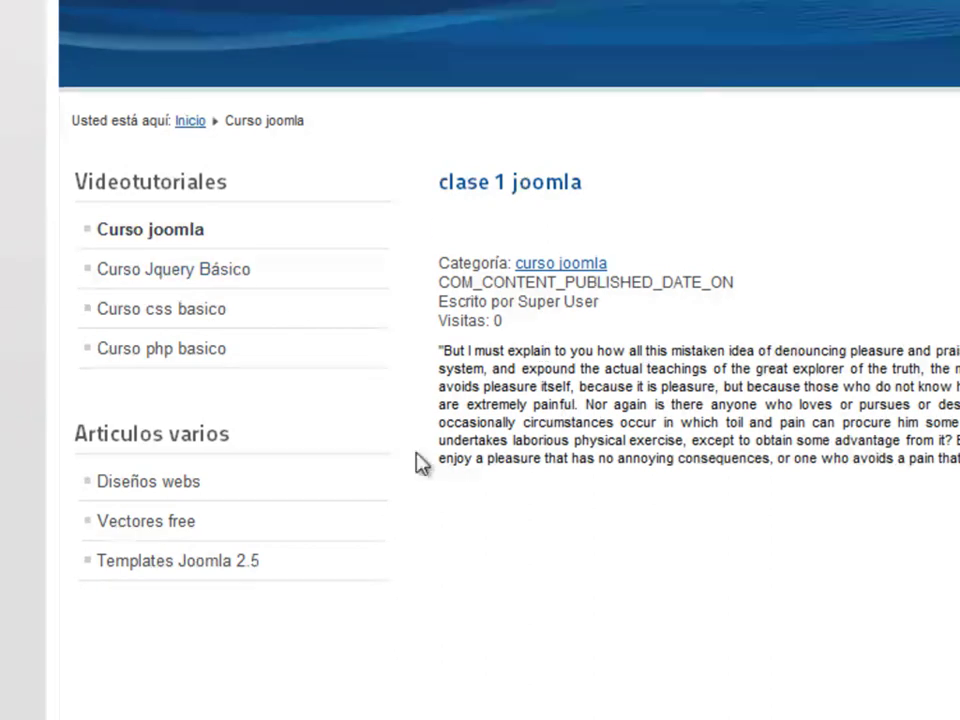
{"action": "left_click", "coordinate": [230, 289]}
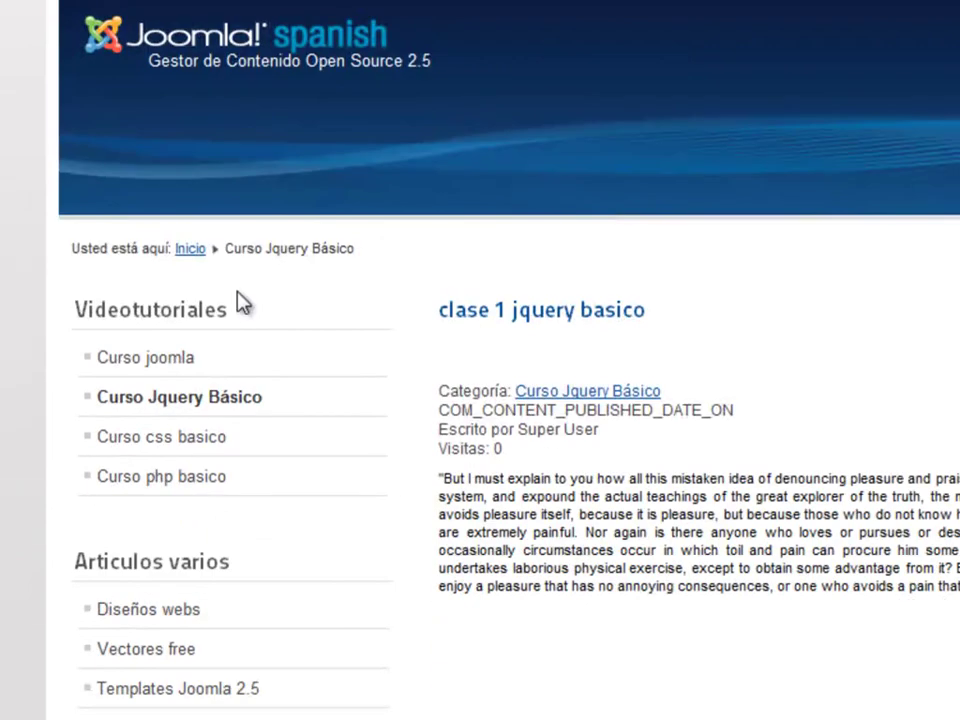
{"action": "left_click", "coordinate": [188, 440]}
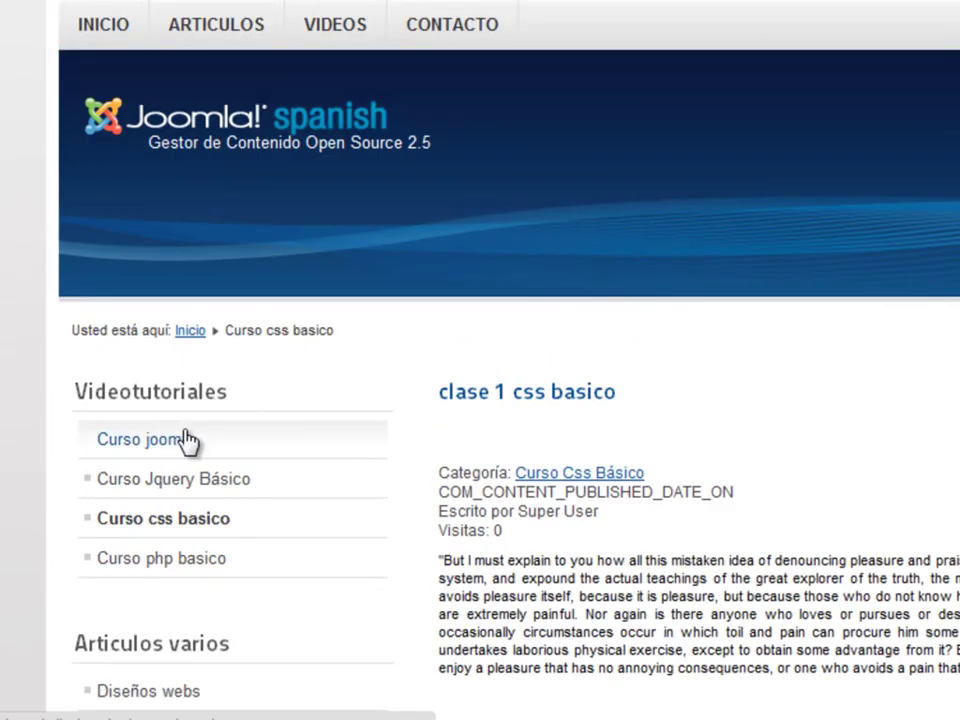
{"action": "scroll", "coordinate": [186, 436], "scroll_direction": "down", "scroll_amount": 2}
{"action": "left_click", "coordinate": [160, 362]}
{"action": "scroll", "coordinate": [392, 466], "scroll_direction": "down", "scroll_amount": 3}
Step: Check the Articulos varios menu links on the site, then examine the publication date line in the Curso joomla article
{"action": "left_click", "coordinate": [188, 458]}
{"action": "scroll", "coordinate": [171, 471], "scroll_direction": "down", "scroll_amount": 1}
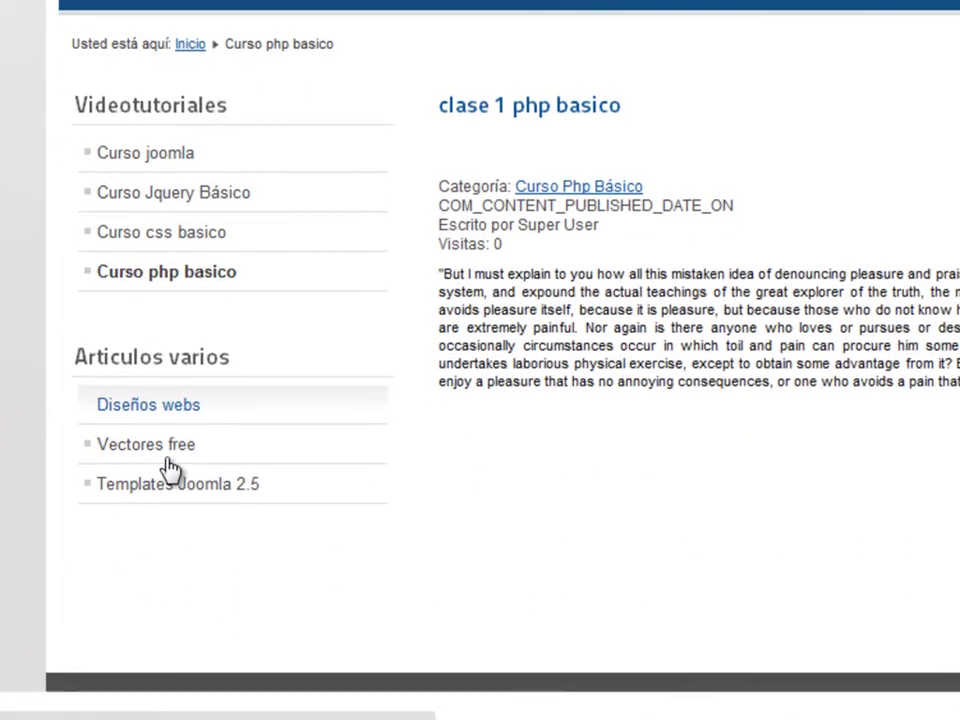
{"action": "scroll", "coordinate": [160, 500], "scroll_direction": "up", "scroll_amount": 2}
{"action": "left_click", "coordinate": [152, 537]}
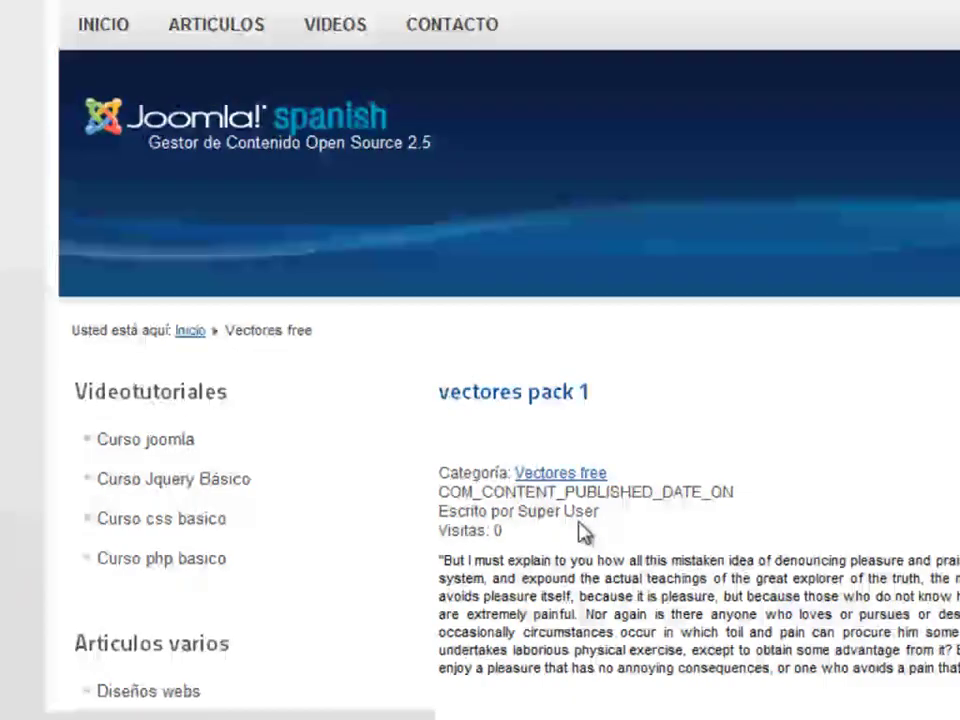
{"action": "scroll", "coordinate": [197, 450], "scroll_direction": "down", "scroll_amount": 2}
{"action": "left_click", "coordinate": [247, 537]}
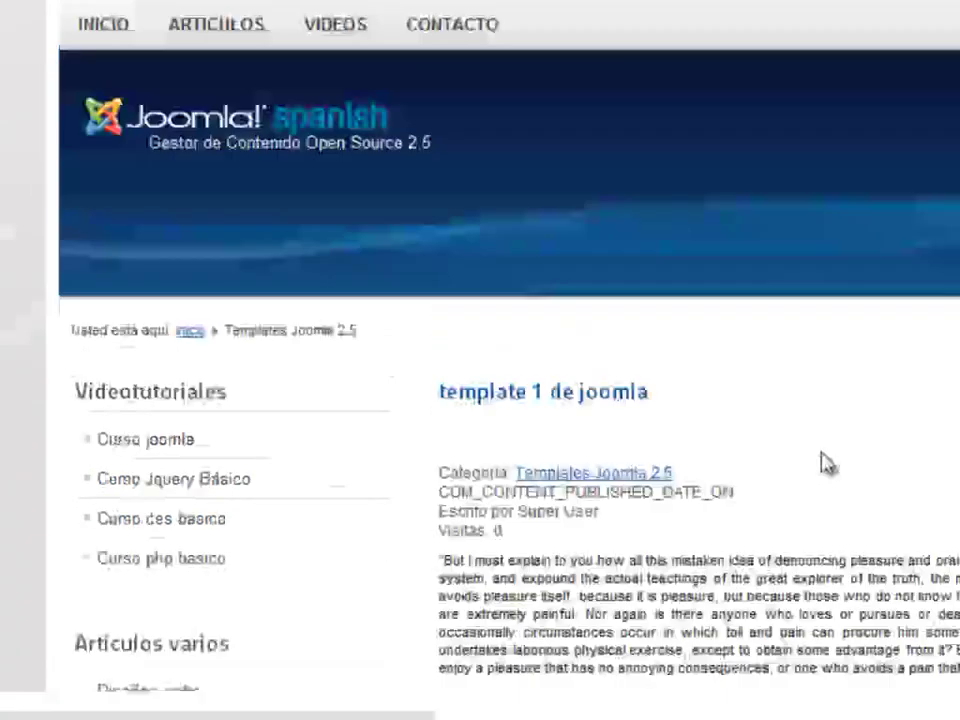
{"action": "scroll", "coordinate": [797, 467], "scroll_direction": "down", "scroll_amount": 3}
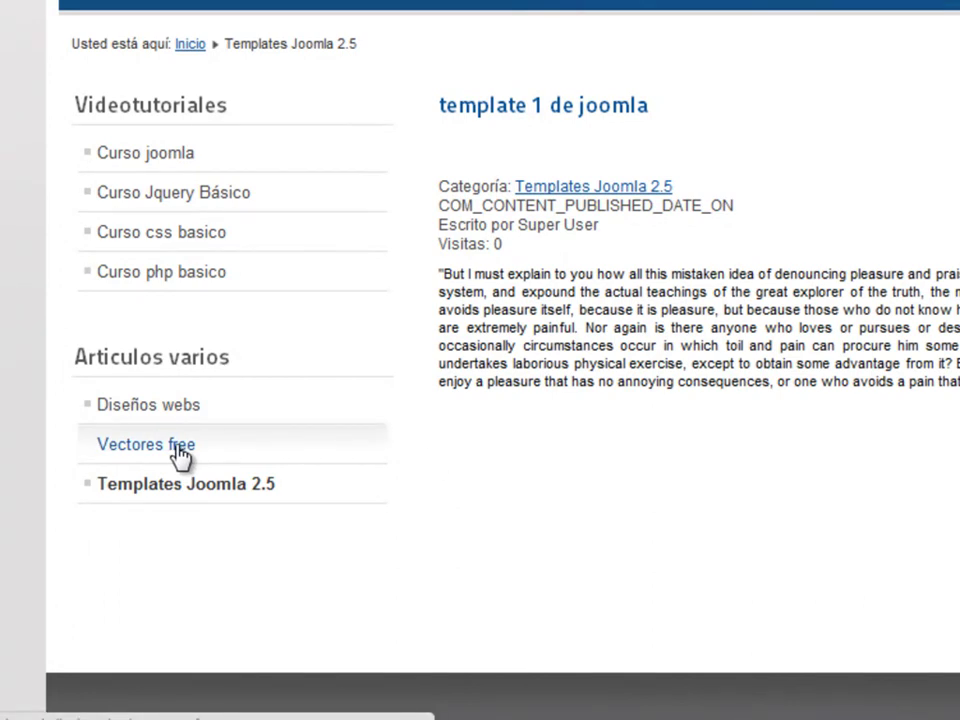
{"action": "left_click", "coordinate": [187, 158]}
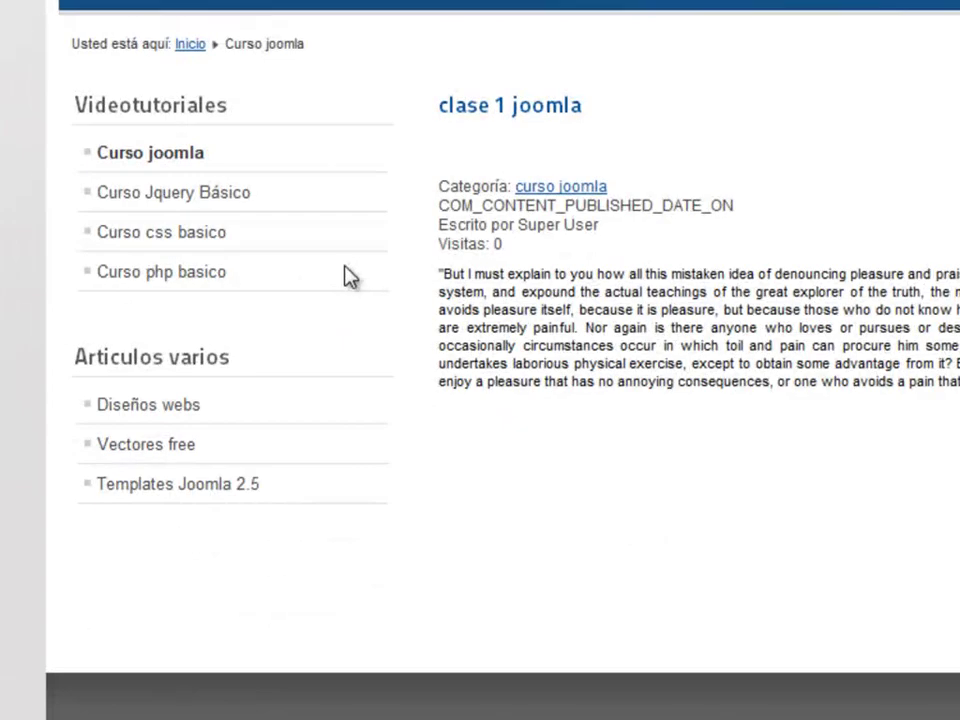
{"action": "triple_click", "coordinate": [642, 203]}
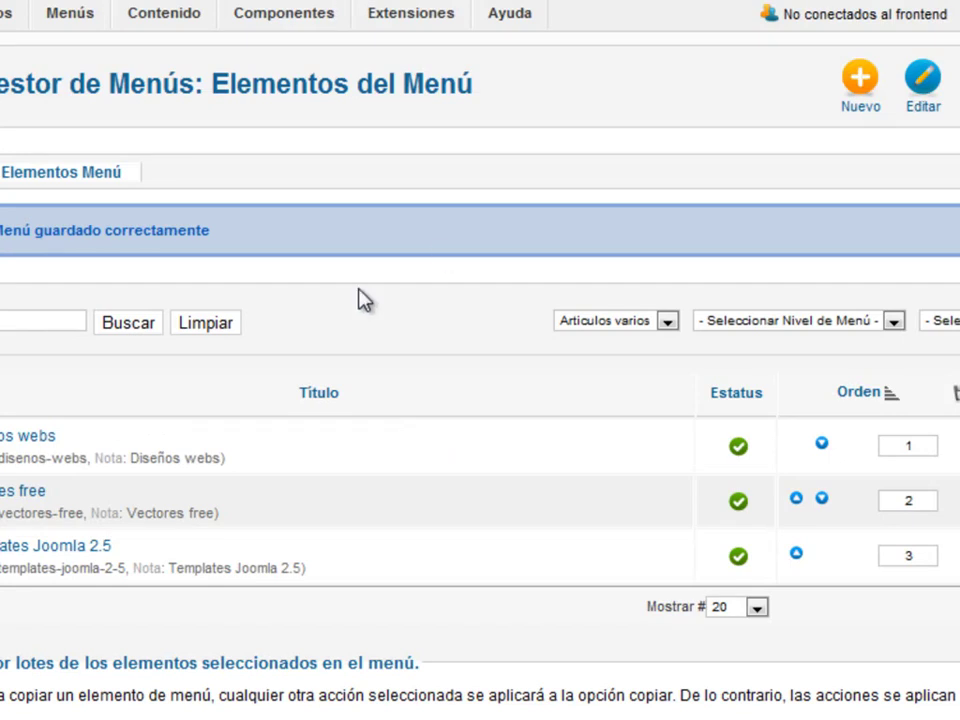
Step: In the Diseños webs menu item's article options, set Mostrar Fecha Publicación to Oculto
{"action": "left_click", "coordinate": [103, 426]}
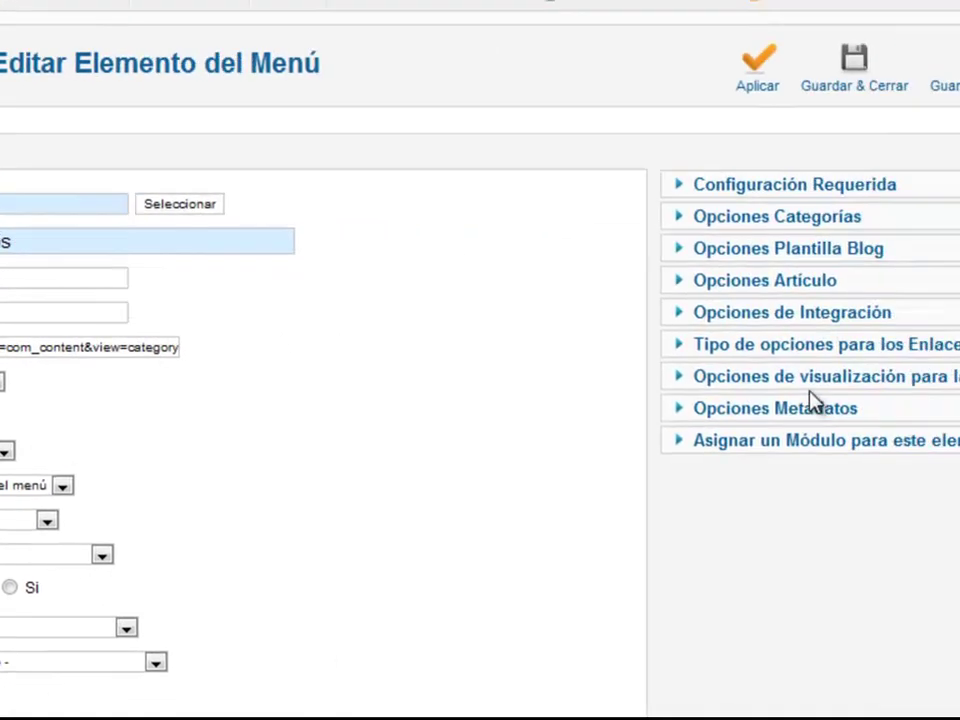
{"action": "left_click", "coordinate": [640, 278]}
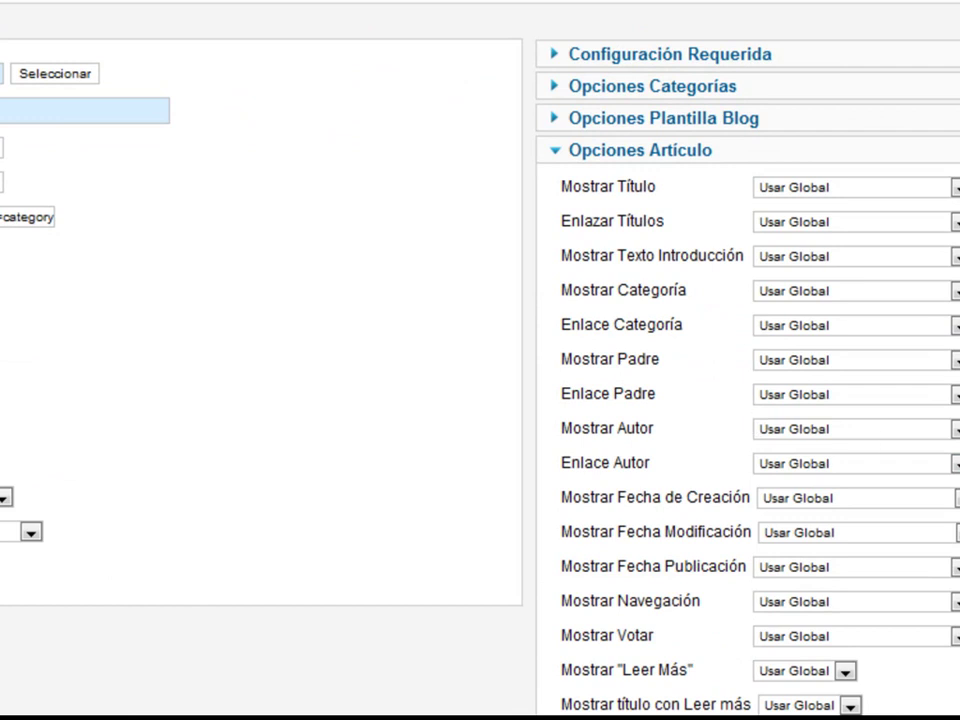
{"action": "scroll", "coordinate": [918, 410], "scroll_direction": "down", "scroll_amount": 3}
{"action": "left_click", "coordinate": [893, 314]}
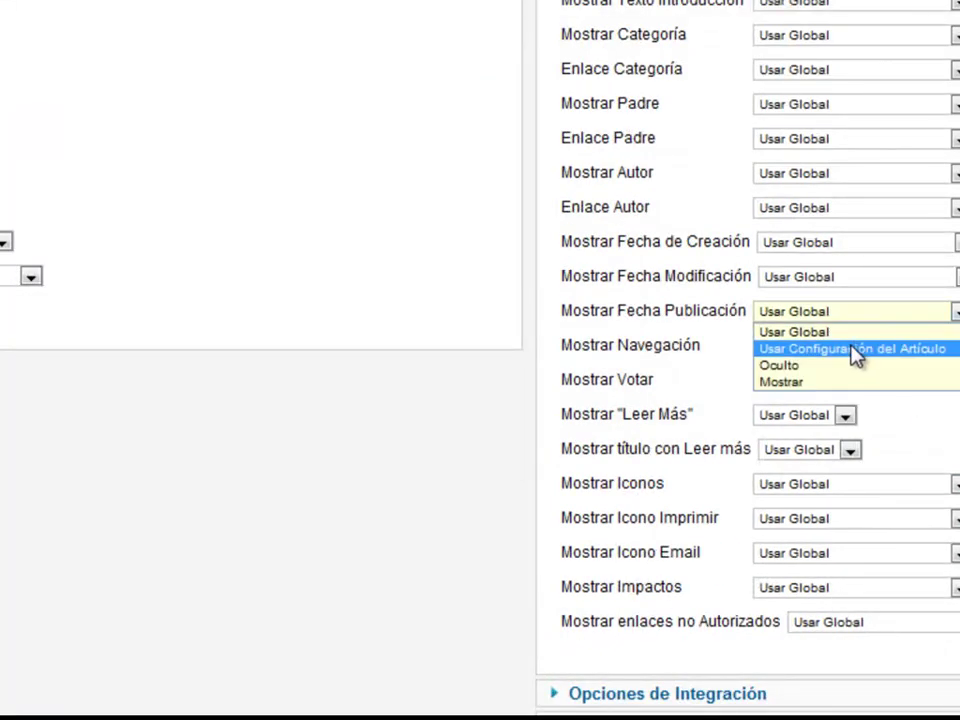
{"action": "left_click", "coordinate": [767, 371]}
{"action": "scroll", "coordinate": [480, 360], "scroll_direction": "up", "scroll_amount": 3}
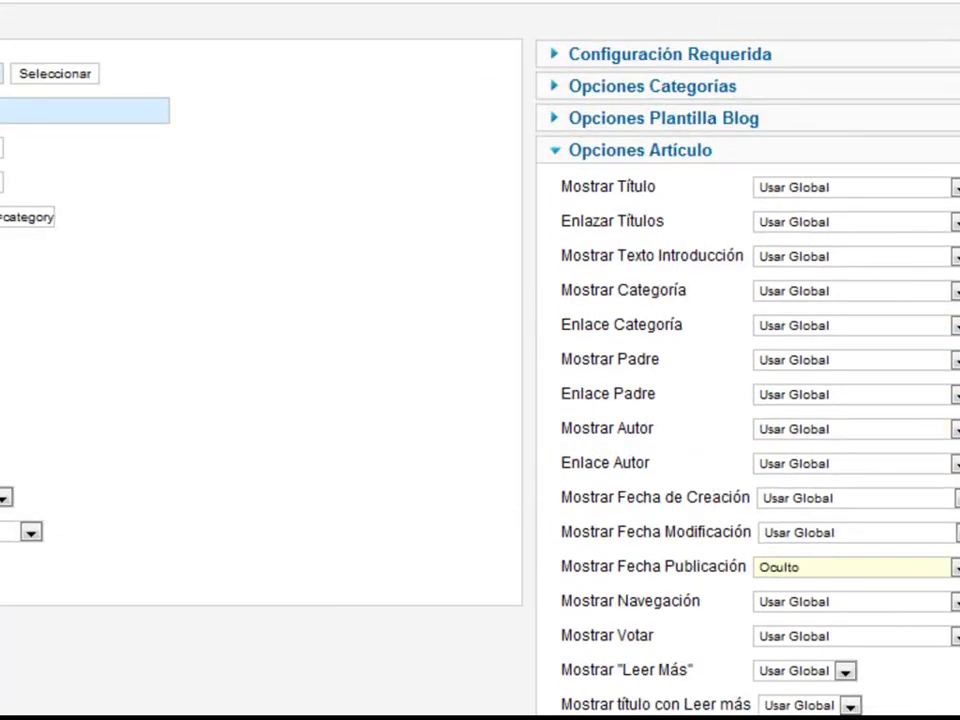
Step: Set Mostrar Categoría to Oculto and Enlace Categoría to No for the Diseños webs item, then save and close it
{"action": "left_click", "coordinate": [911, 298]}
{"action": "left_click", "coordinate": [853, 340]}
{"action": "left_click", "coordinate": [852, 327]}
{"action": "left_click", "coordinate": [839, 378]}
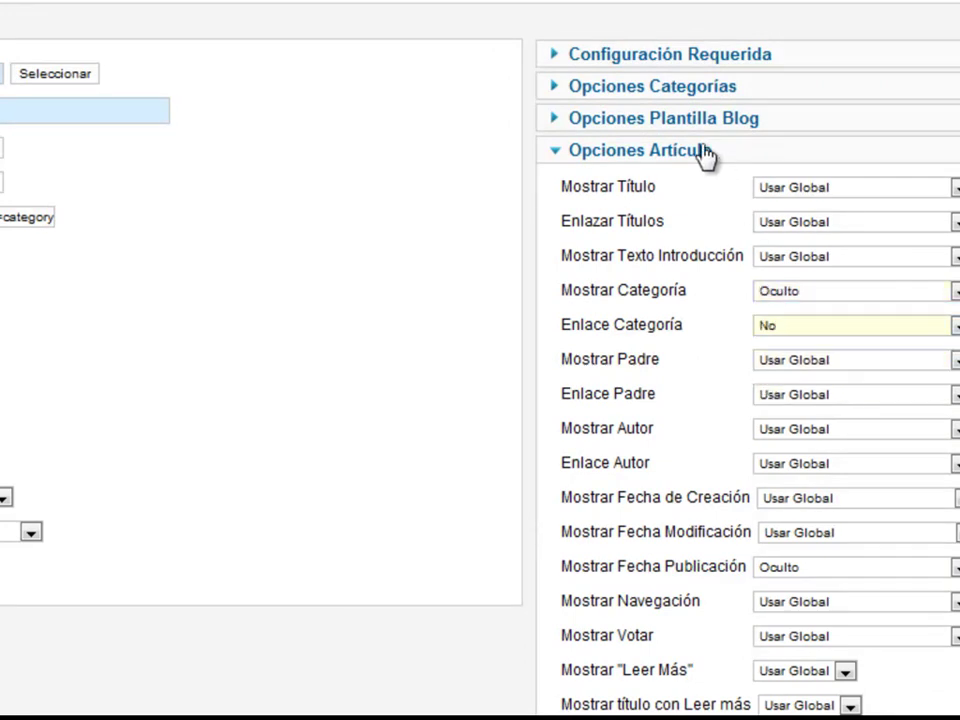
{"action": "left_click", "coordinate": [887, 302]}
{"action": "left_click", "coordinate": [887, 302]}
{"action": "left_click", "coordinate": [855, 327]}
{"action": "left_click", "coordinate": [855, 327]}
{"action": "scroll", "coordinate": [480, 400], "scroll_direction": "up", "scroll_amount": 3}
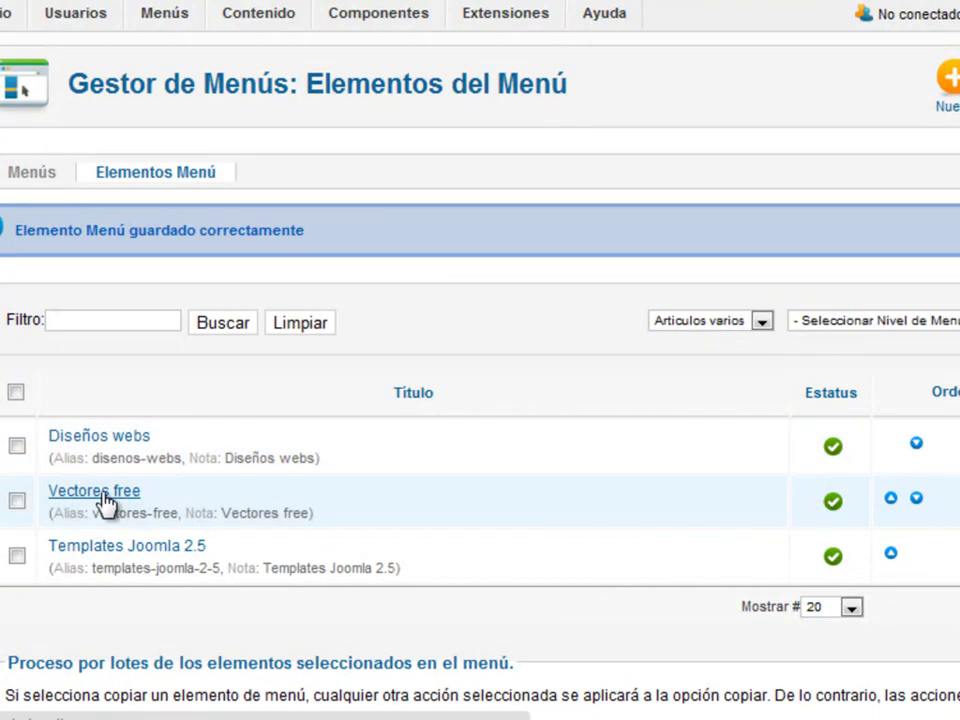
Step: For the Vectores free menu item, set Mostrar Categoría and Mostrar Fecha Publicación to Oculto and Enlace Categoría to No, then save and close
{"action": "left_click", "coordinate": [103, 500]}
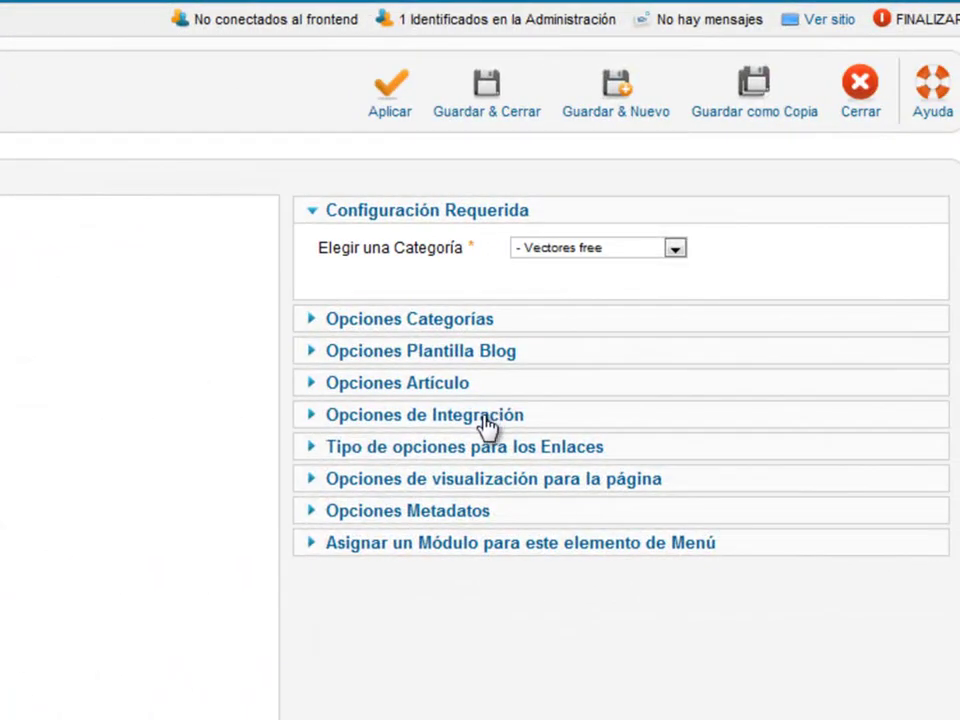
{"action": "left_click", "coordinate": [456, 386]}
{"action": "left_click", "coordinate": [688, 323]}
{"action": "left_click", "coordinate": [630, 371]}
{"action": "left_click", "coordinate": [610, 362]}
{"action": "left_click", "coordinate": [604, 406]}
{"action": "scroll", "coordinate": [898, 501], "scroll_direction": "down", "scroll_amount": 3}
{"action": "left_click", "coordinate": [574, 340]}
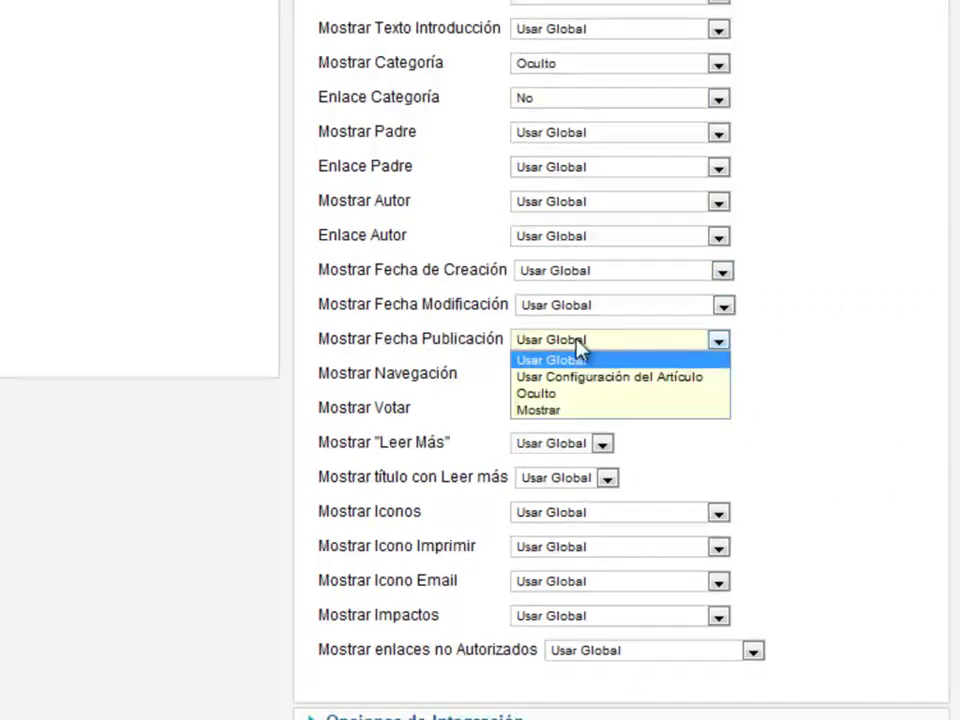
{"action": "left_click", "coordinate": [564, 395]}
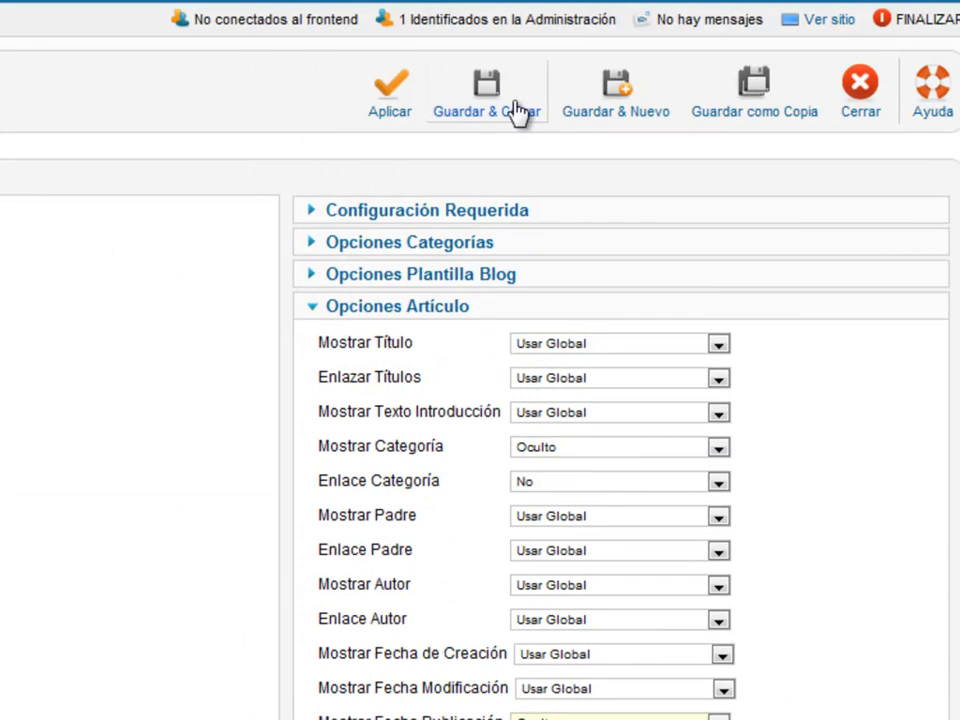
{"action": "left_click", "coordinate": [518, 113]}
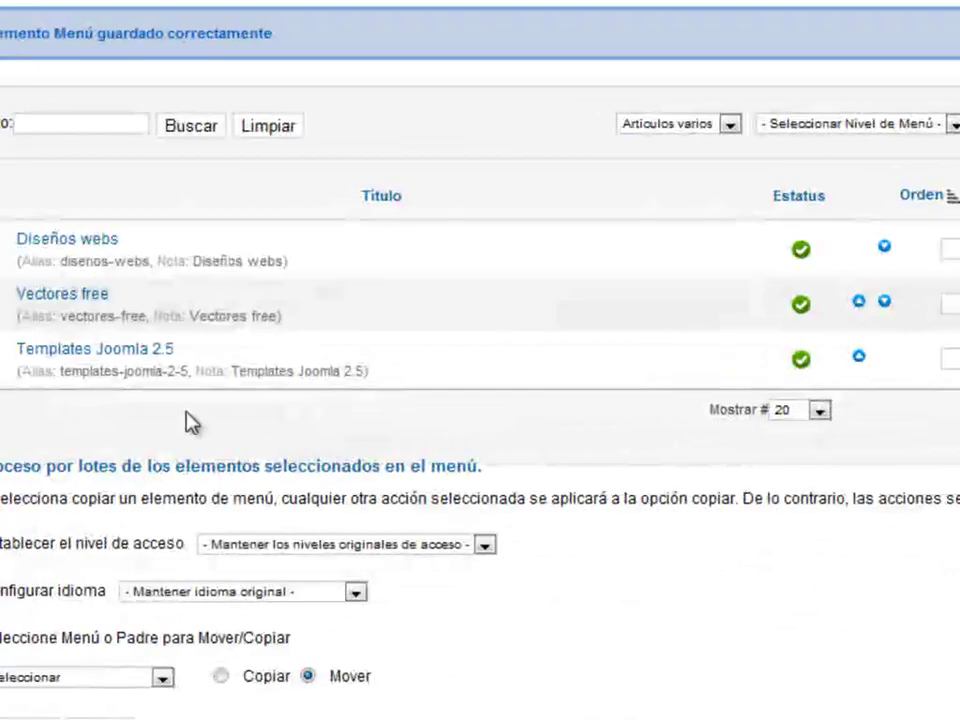
Step: In the Templates Joomla 2.5 menu item's article options, set Mostrar Categoría to Oculto and Enlace Categoría to No
{"action": "left_click", "coordinate": [90, 357]}
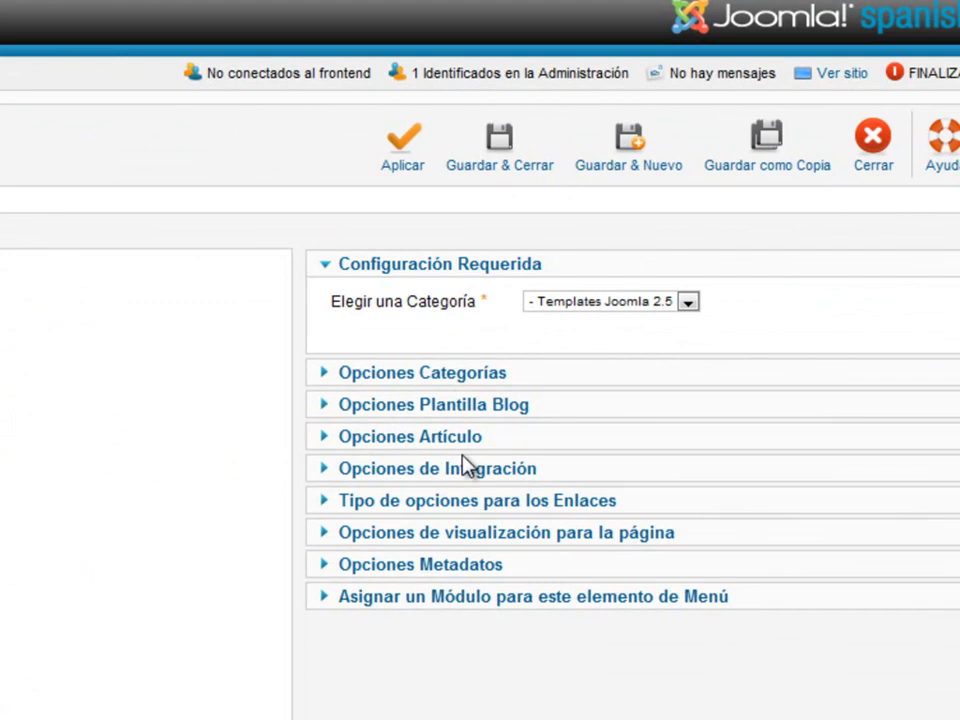
{"action": "left_click", "coordinate": [455, 438]}
{"action": "scroll", "coordinate": [455, 450], "scroll_direction": "down", "scroll_amount": 2}
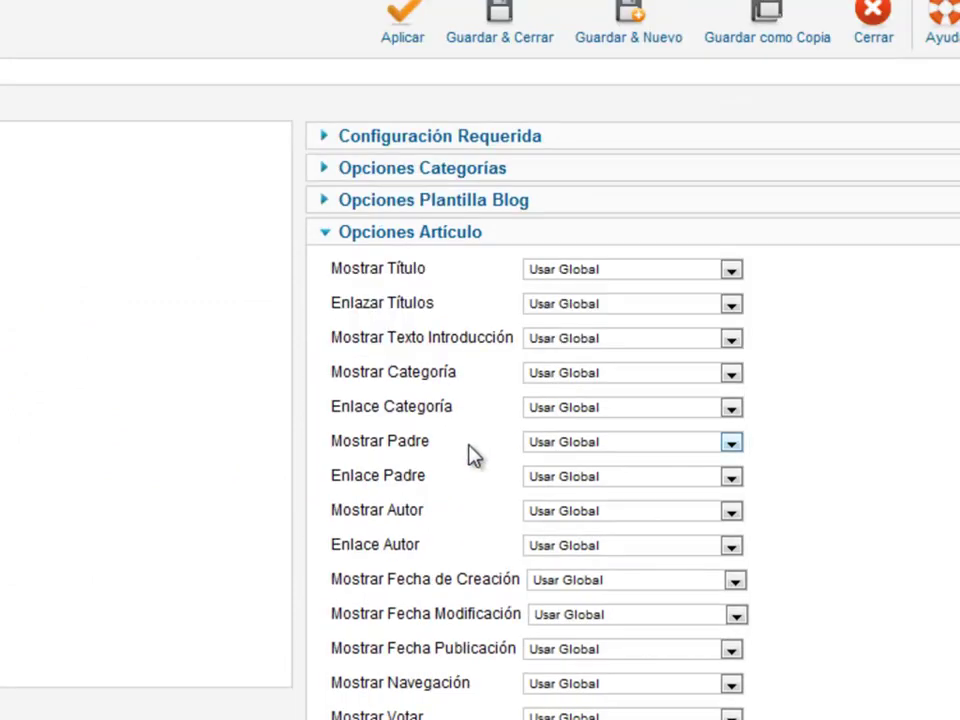
{"action": "left_click", "coordinate": [645, 383]}
{"action": "left_click", "coordinate": [617, 427]}
{"action": "left_click", "coordinate": [609, 410]}
{"action": "left_click", "coordinate": [566, 461]}
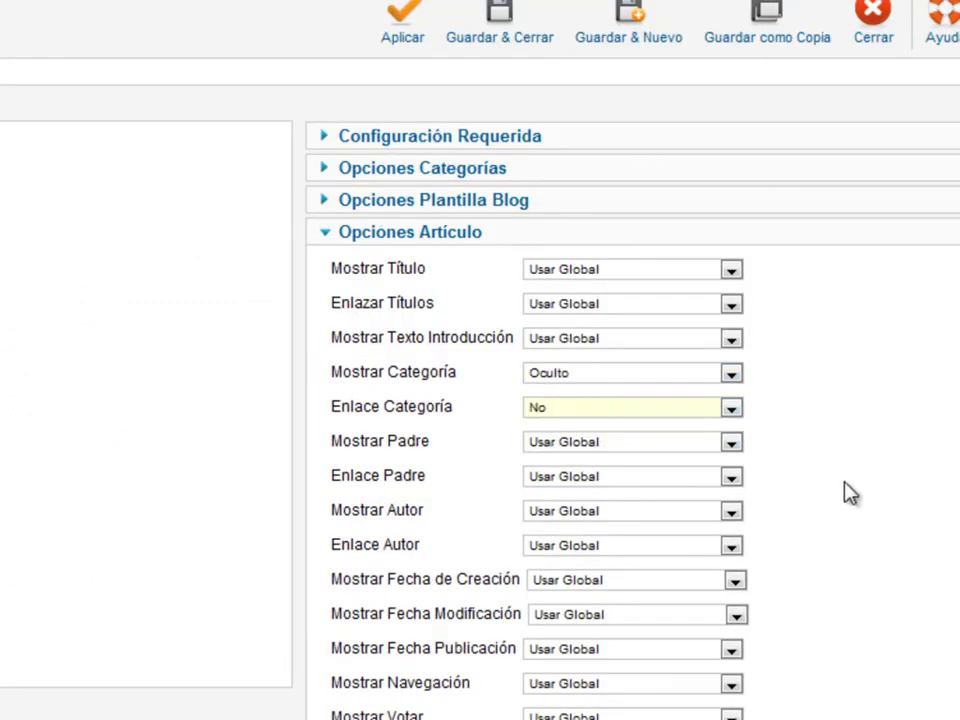
Step: Set Mostrar Fecha Publicación to Oculto for the Templates Joomla 2.5 item, then save and close it
{"action": "scroll", "coordinate": [850, 494], "scroll_direction": "down", "scroll_amount": 2}
{"action": "left_click", "coordinate": [588, 530]}
{"action": "left_click", "coordinate": [589, 574]}
{"action": "scroll", "coordinate": [831, 553], "scroll_direction": "up", "scroll_amount": 4}
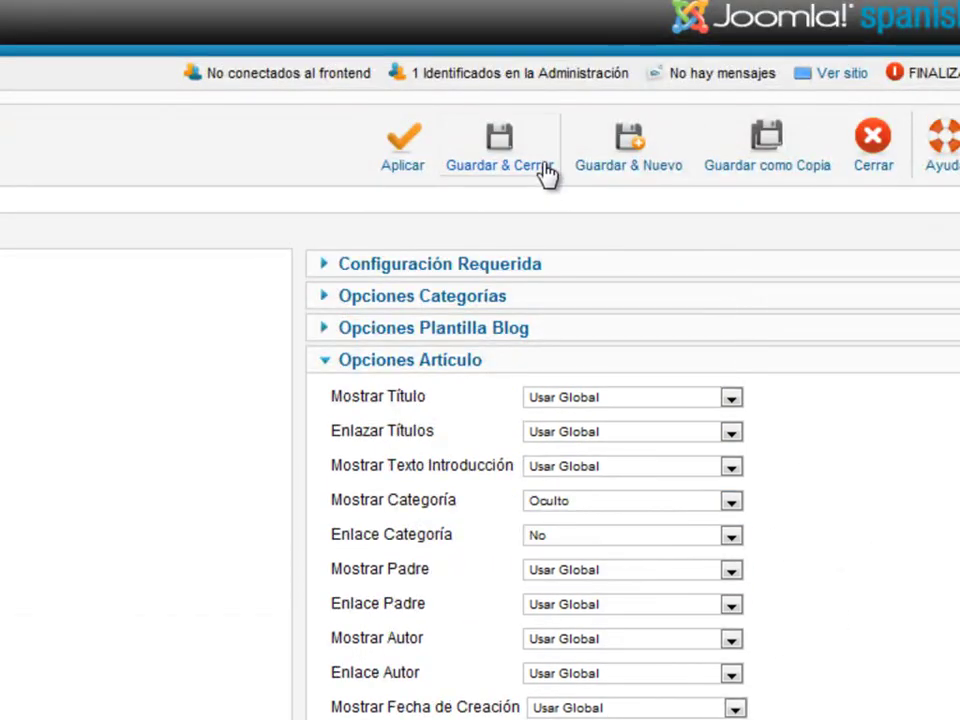
{"action": "left_click", "coordinate": [476, 163]}
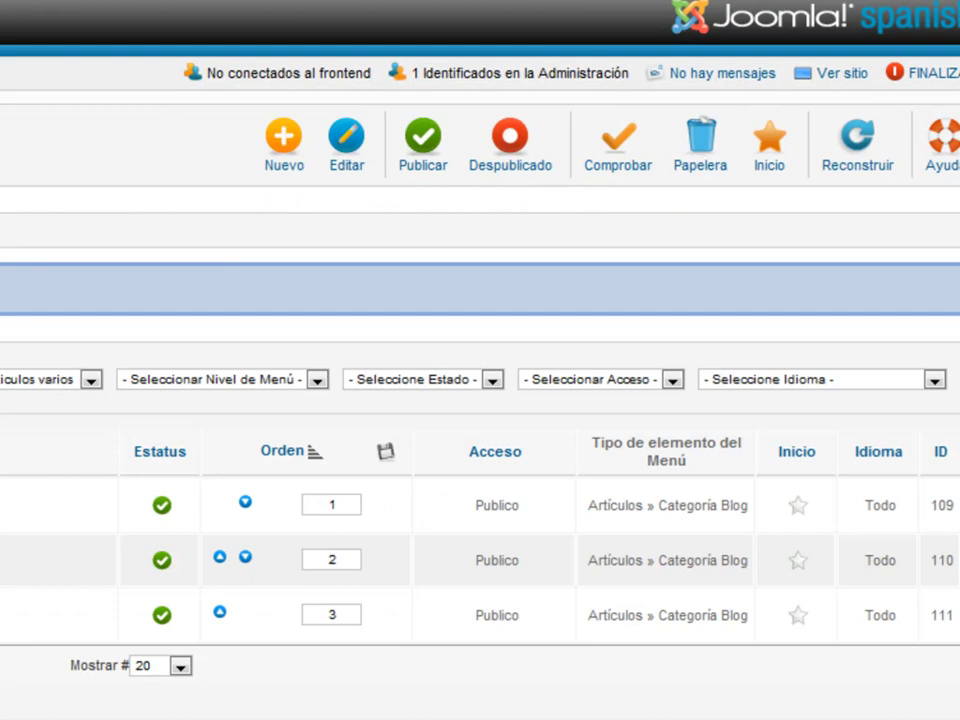
Step: In the Videotutoriales menu, set the Curso joomla item's Mostrar Categoría to Oculto and Enlace Categoría to No
{"action": "mouse_move", "coordinate": [111, 58]}
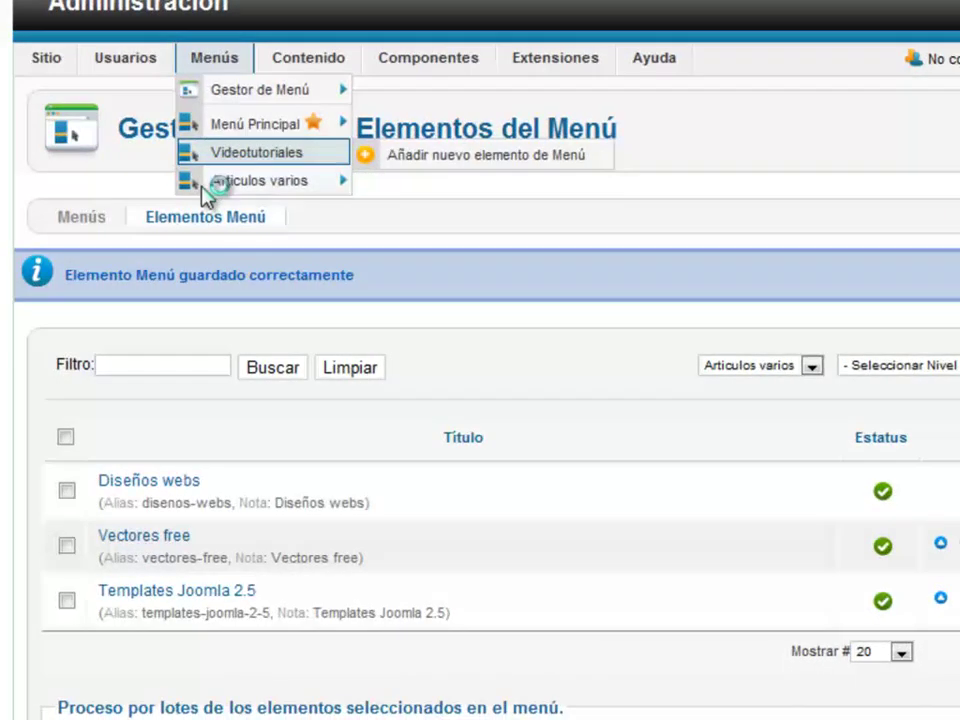
{"action": "left_click", "coordinate": [139, 152]}
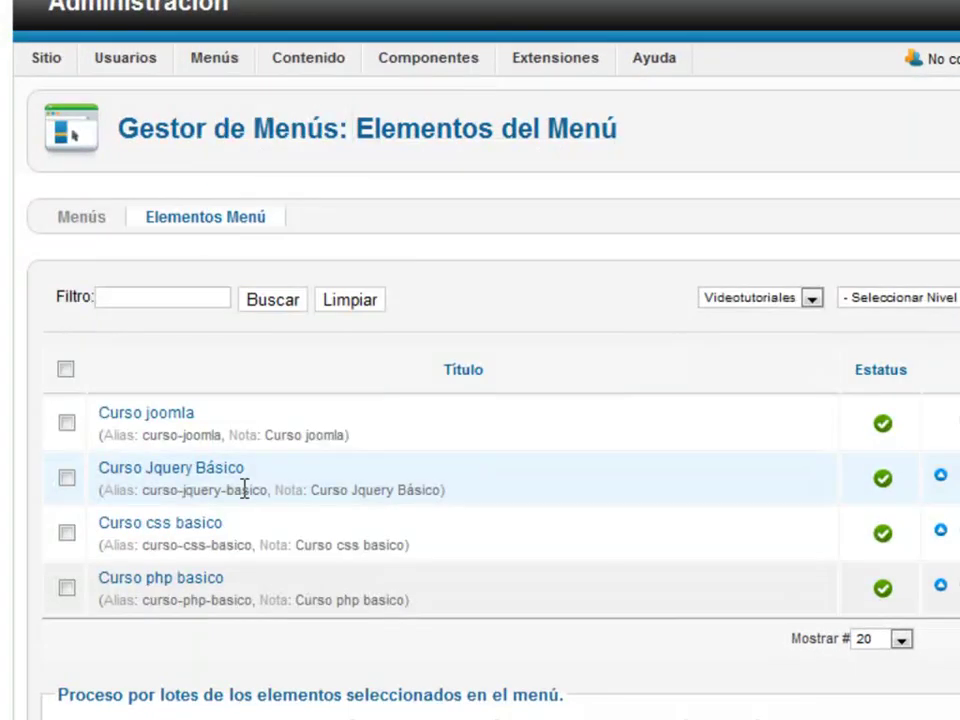
{"action": "left_click", "coordinate": [130, 420]}
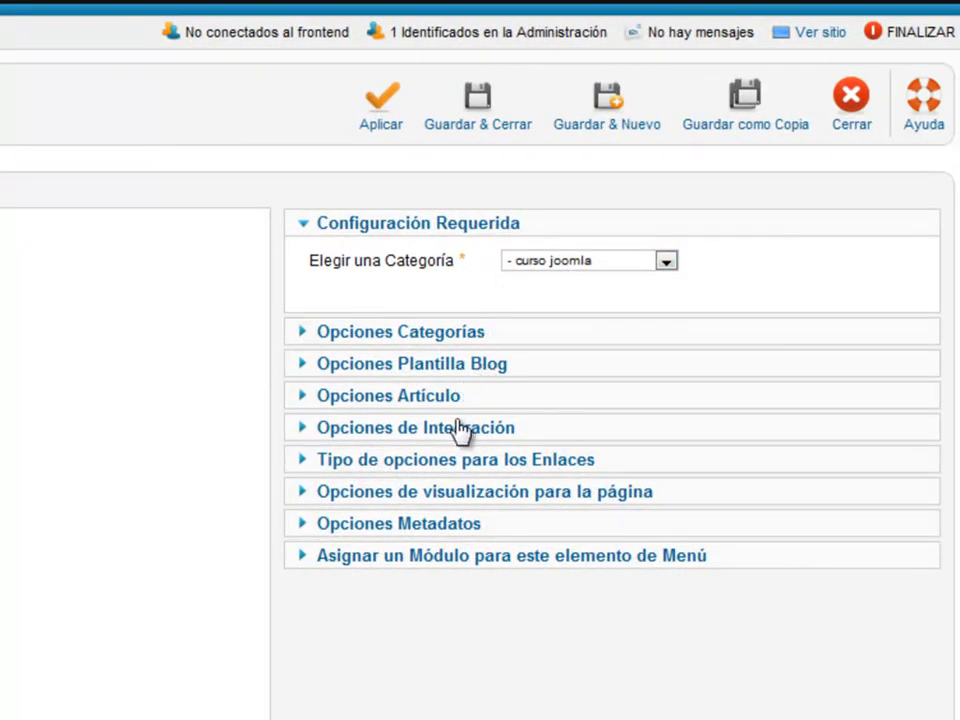
{"action": "left_click", "coordinate": [435, 396]}
{"action": "scroll", "coordinate": [435, 402], "scroll_direction": "down", "scroll_amount": 3}
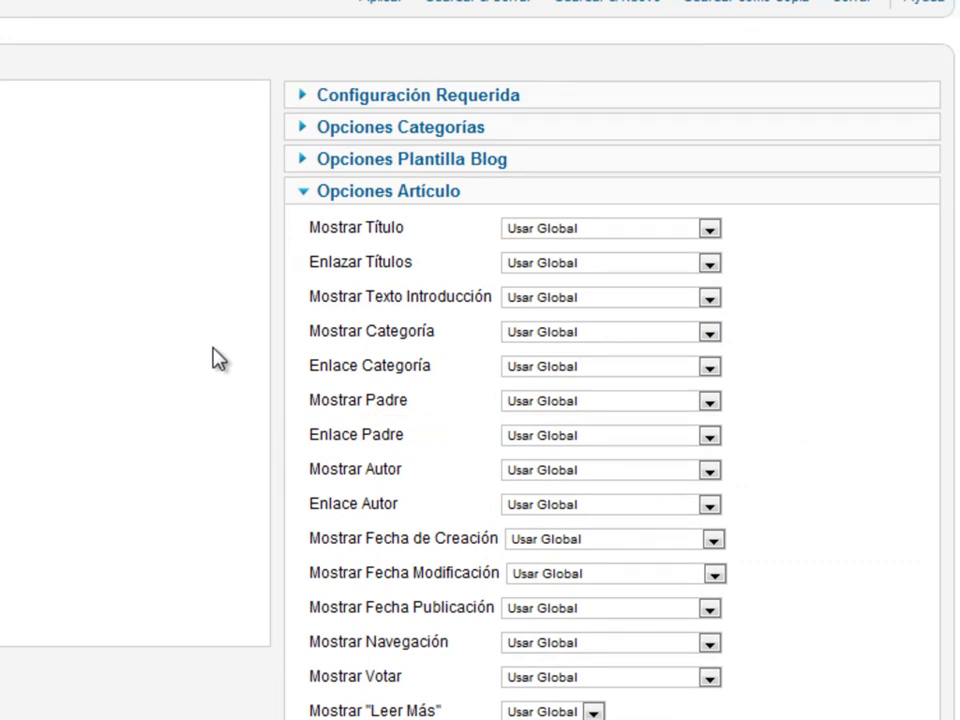
{"action": "left_click", "coordinate": [668, 340]}
{"action": "left_click", "coordinate": [600, 388]}
{"action": "left_click", "coordinate": [575, 370]}
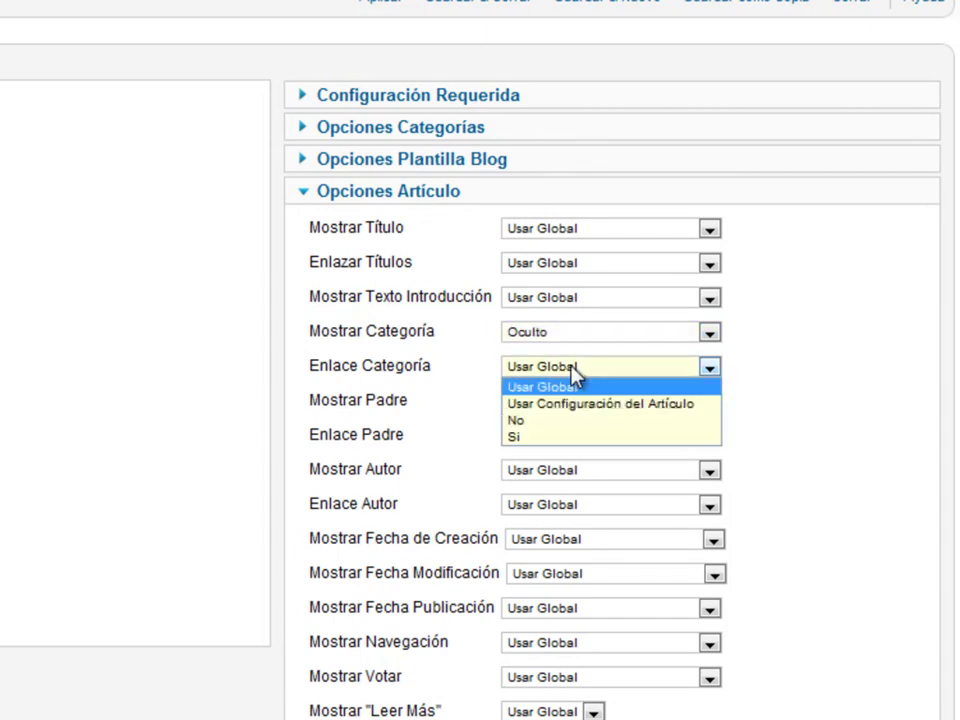
{"action": "left_click", "coordinate": [548, 421]}
Step: Set Mostrar Fecha Publicación to Oculto for the Curso joomla item, then save and close it
{"action": "scroll", "coordinate": [745, 462], "scroll_direction": "down", "scroll_amount": 3}
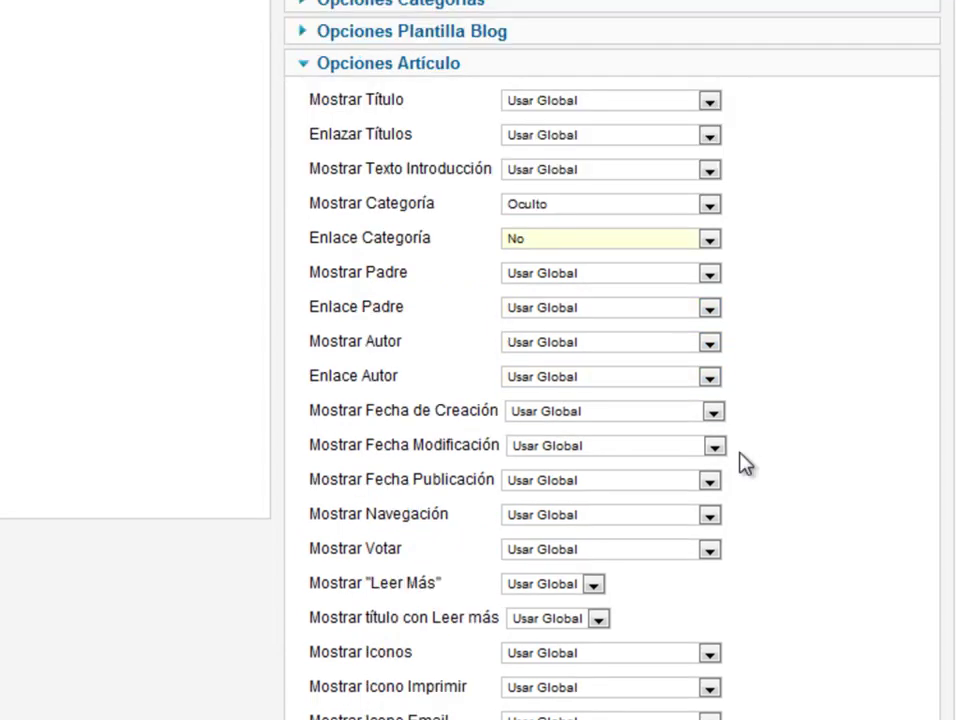
{"action": "left_click", "coordinate": [578, 484]}
{"action": "left_click", "coordinate": [541, 536]}
{"action": "scroll", "coordinate": [834, 516], "scroll_direction": "up", "scroll_amount": 6}
{"action": "left_click", "coordinate": [492, 120]}
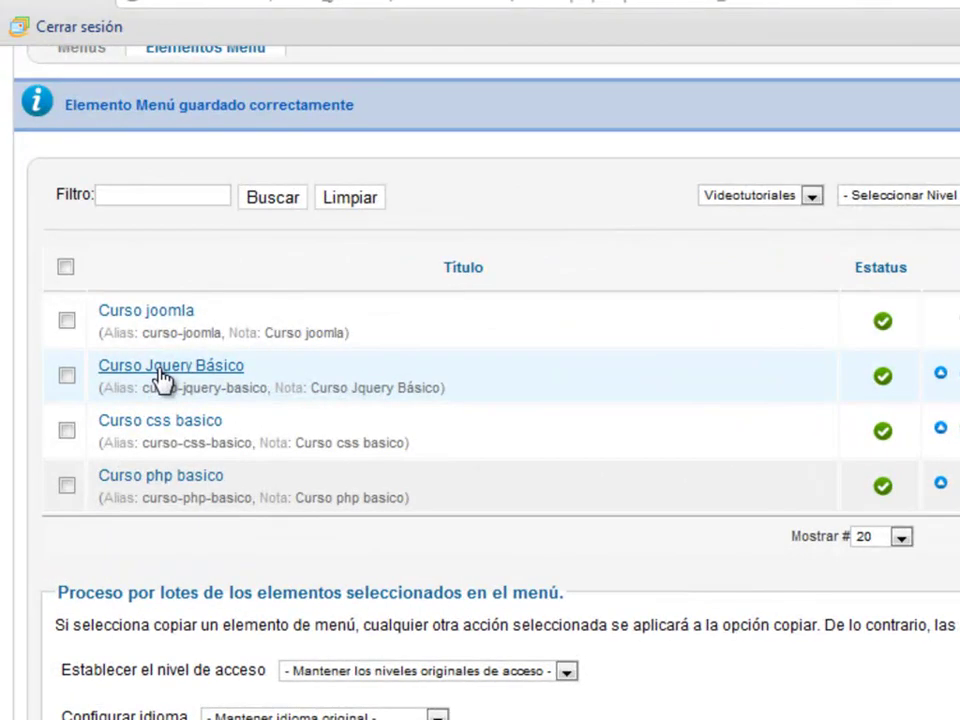
Step: For the Curso Jquery Básico menu item, set Mostrar Categoría to Oculto and Enlace Categoría to No, then save and close
{"action": "left_click", "coordinate": [162, 368]}
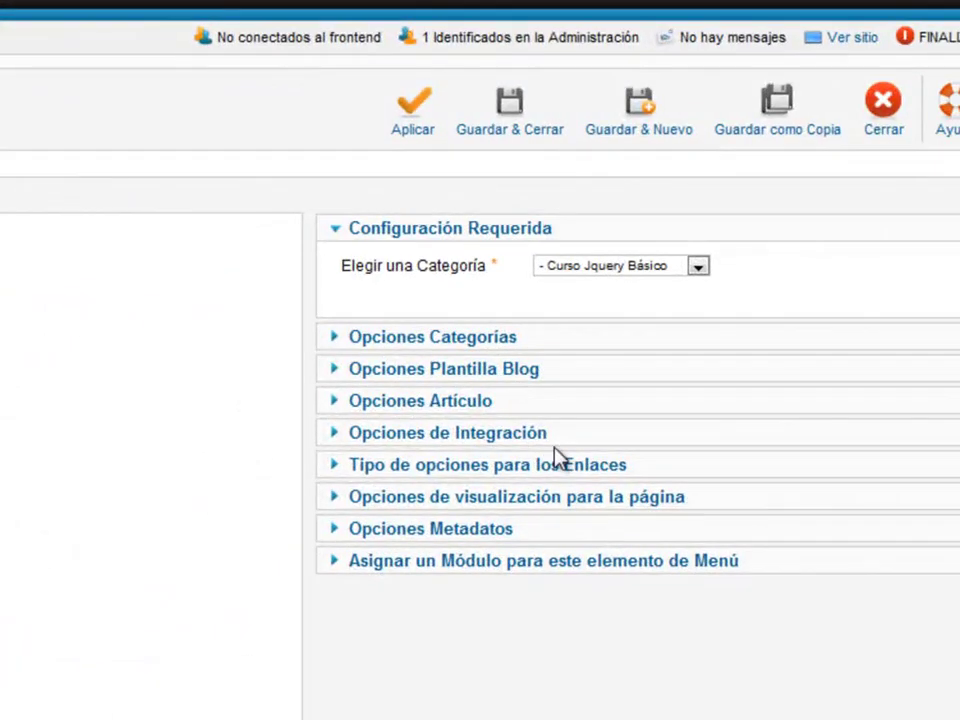
{"action": "left_click", "coordinate": [470, 402]}
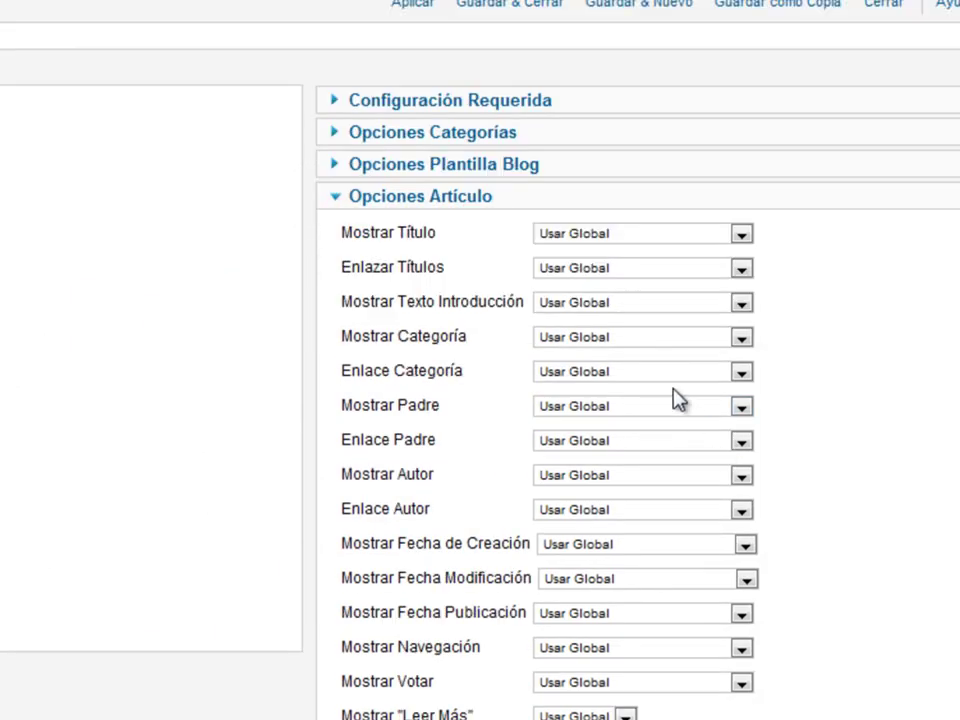
{"action": "left_click", "coordinate": [637, 340]}
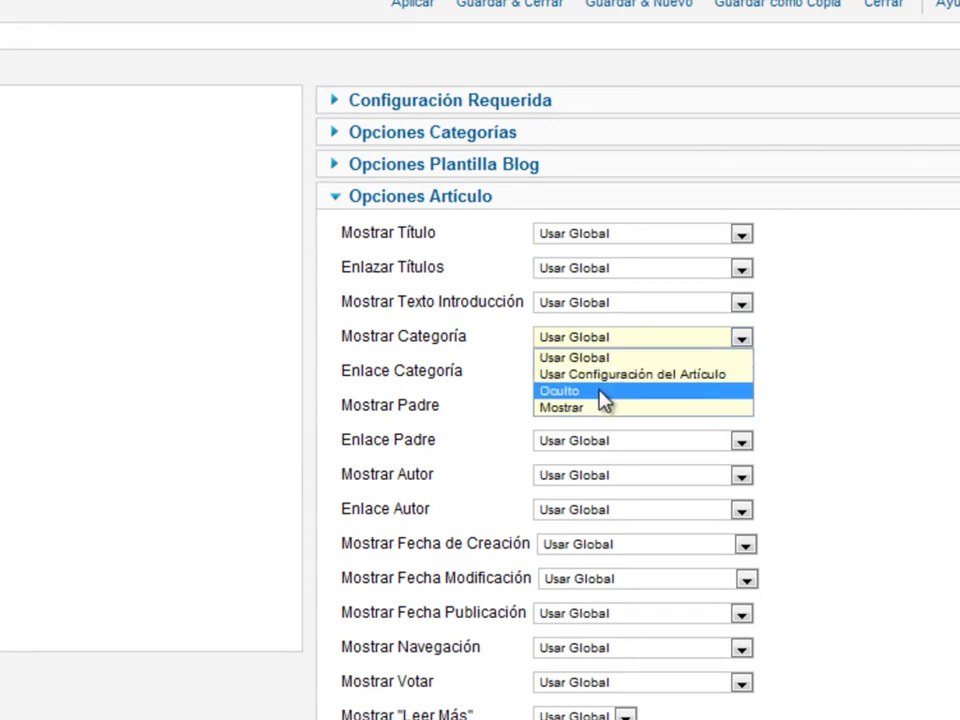
{"action": "left_click", "coordinate": [603, 400]}
{"action": "left_click", "coordinate": [609, 374]}
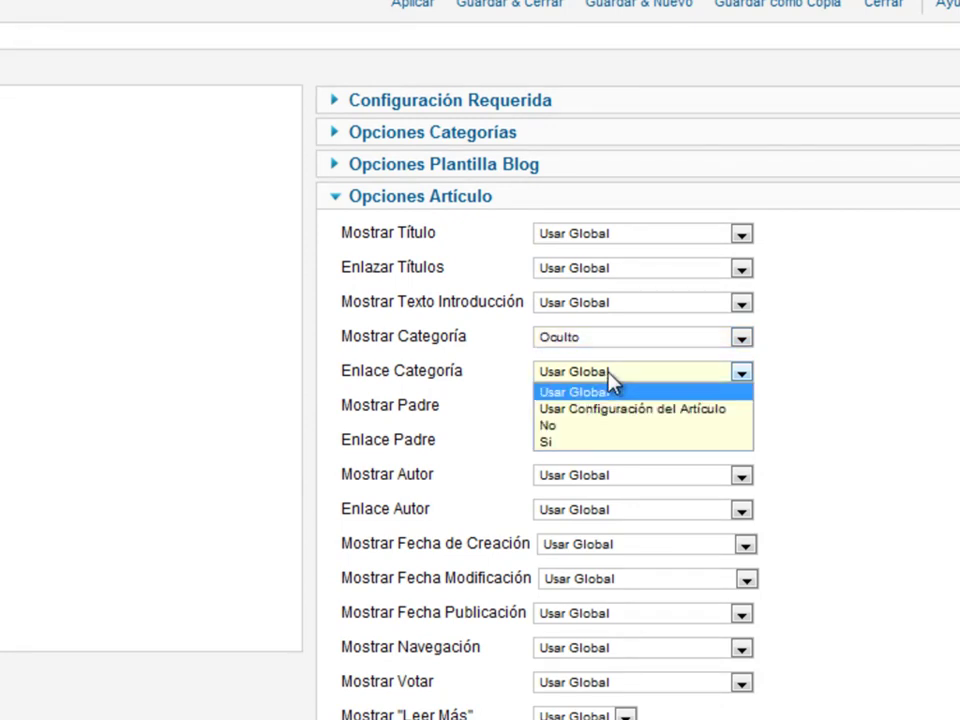
{"action": "left_click", "coordinate": [593, 430]}
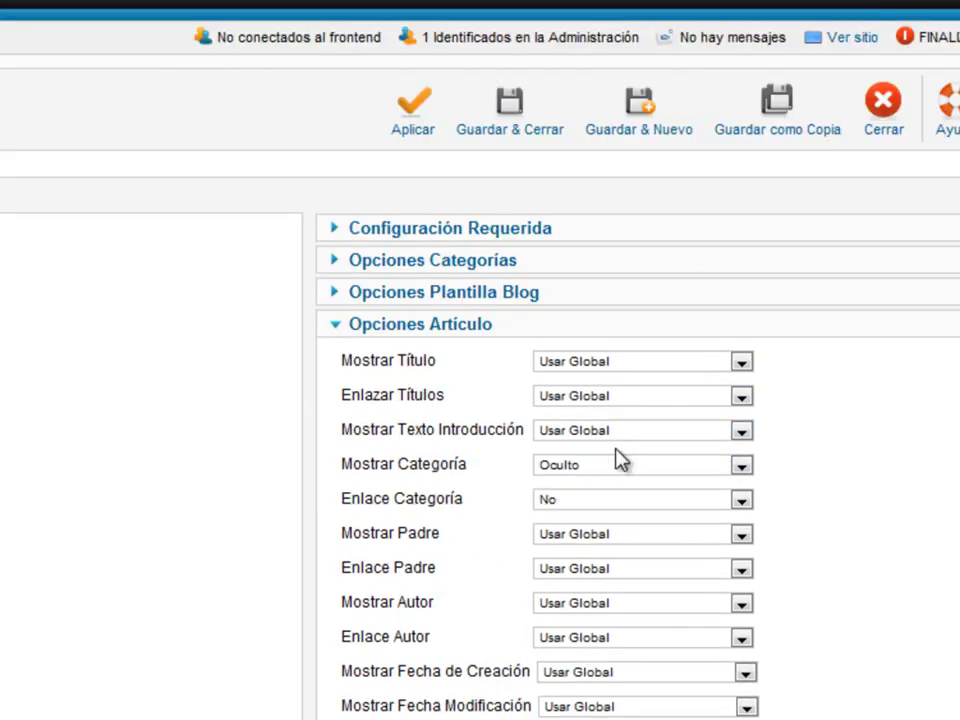
{"action": "left_click", "coordinate": [514, 112]}
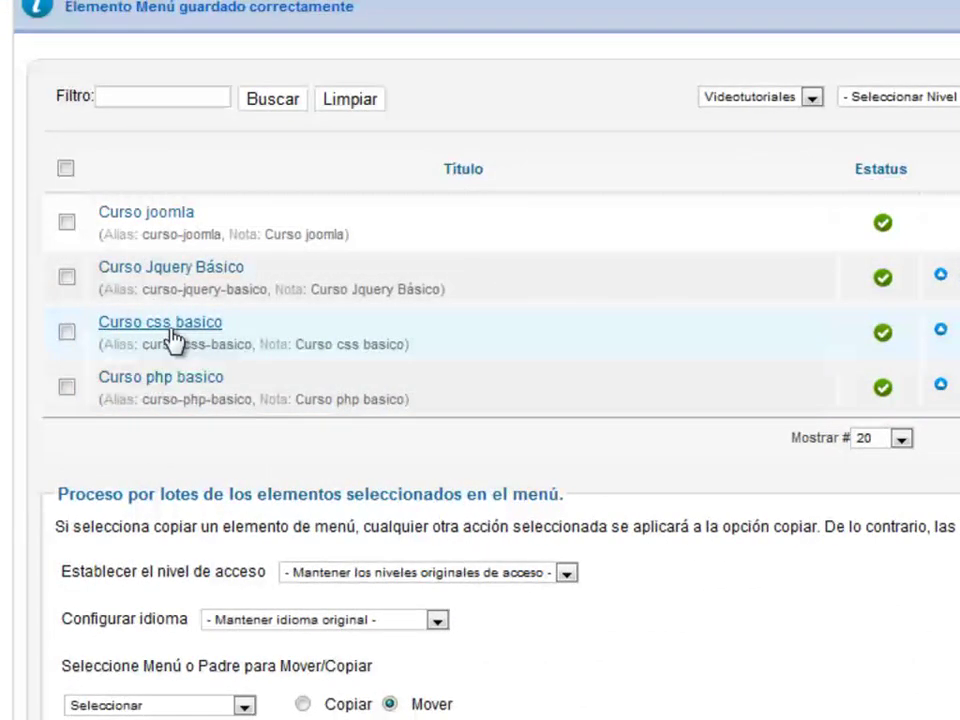
Step: In the Curso css basico menu item's article options, set Mostrar Categoría to Oculto and Enlace Categoría to No
{"action": "left_click", "coordinate": [172, 324]}
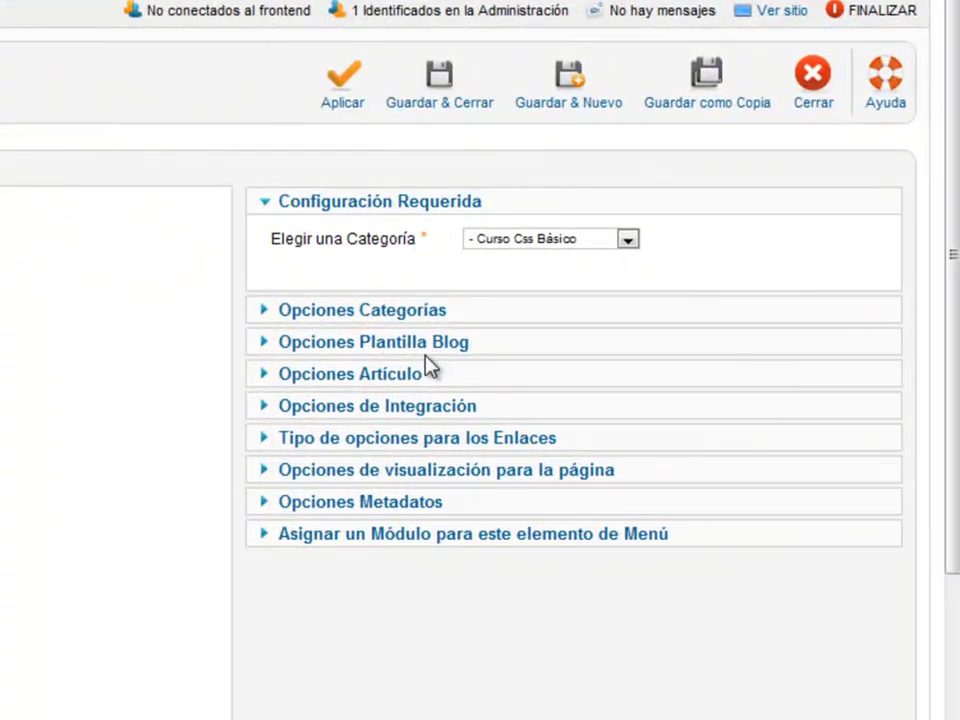
{"action": "left_click", "coordinate": [425, 372]}
{"action": "scroll", "coordinate": [541, 309], "scroll_direction": "down", "scroll_amount": 3}
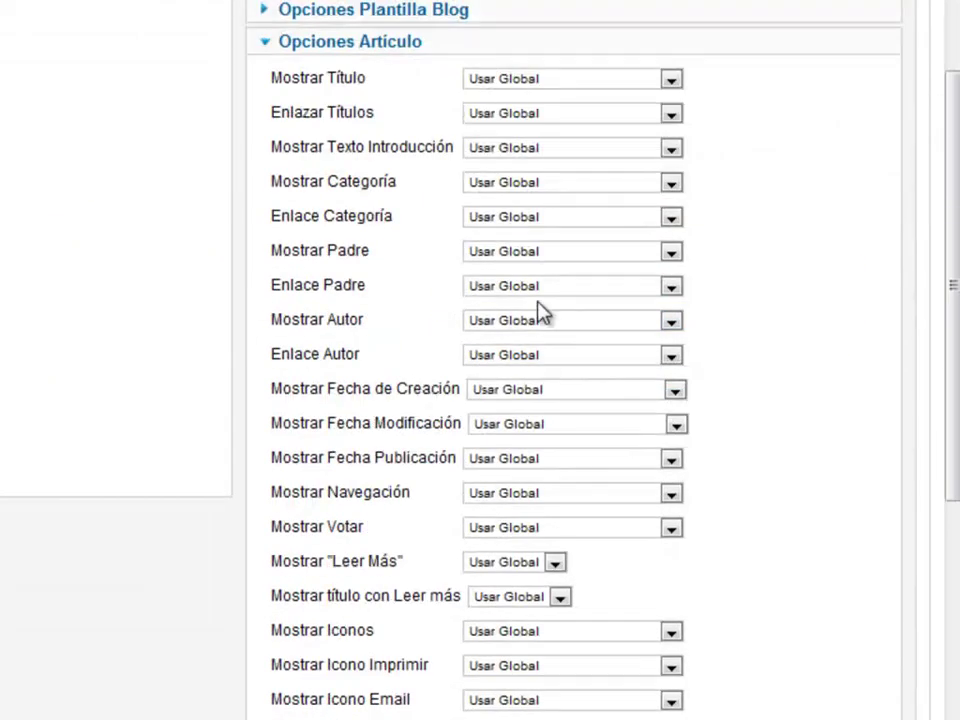
{"action": "left_click", "coordinate": [541, 193]}
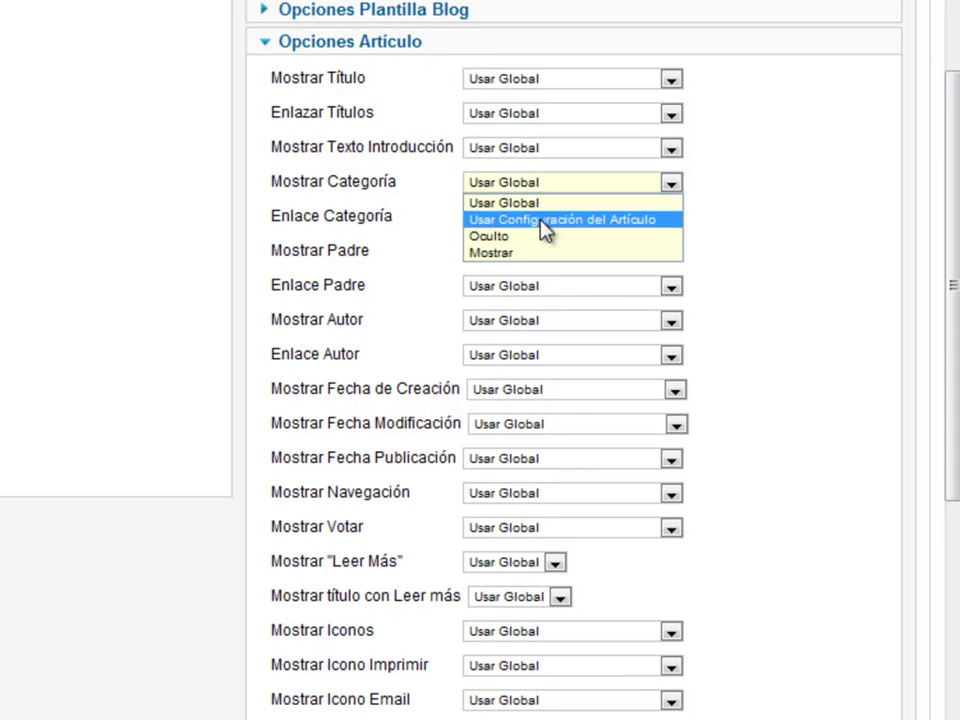
{"action": "left_click", "coordinate": [542, 236]}
{"action": "left_click", "coordinate": [541, 219]}
{"action": "left_click", "coordinate": [538, 271]}
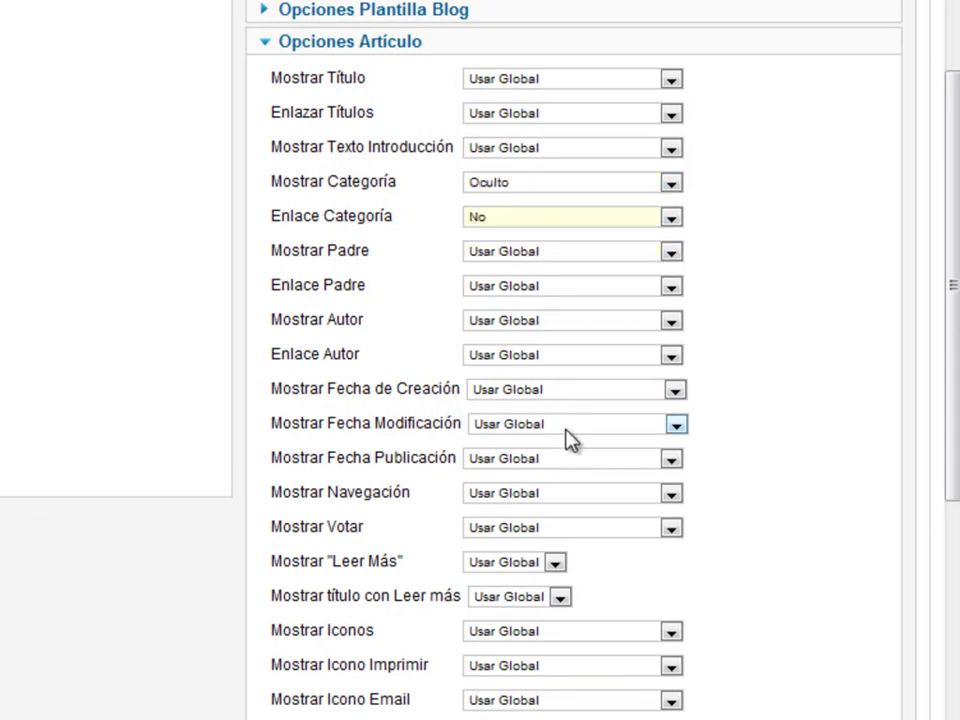
Step: Set Mostrar Fecha Publicación to Oculto for the Curso css basico item, then save and close it
{"action": "left_click", "coordinate": [562, 458]}
{"action": "left_click", "coordinate": [544, 514]}
{"action": "scroll", "coordinate": [889, 306], "scroll_direction": "up", "scroll_amount": 3}
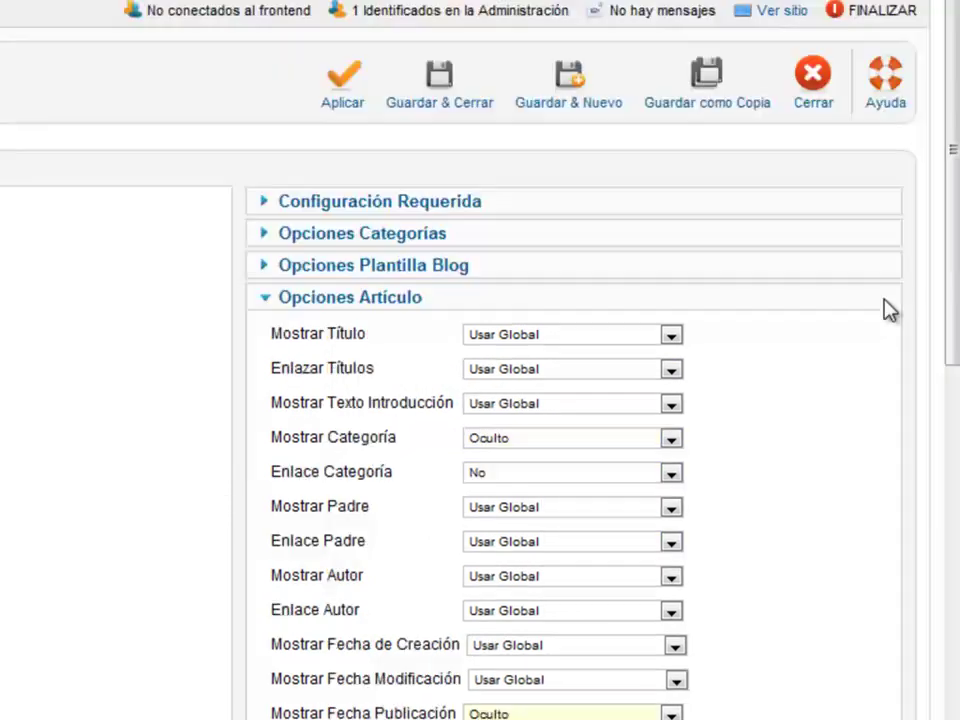
{"action": "left_click", "coordinate": [450, 80]}
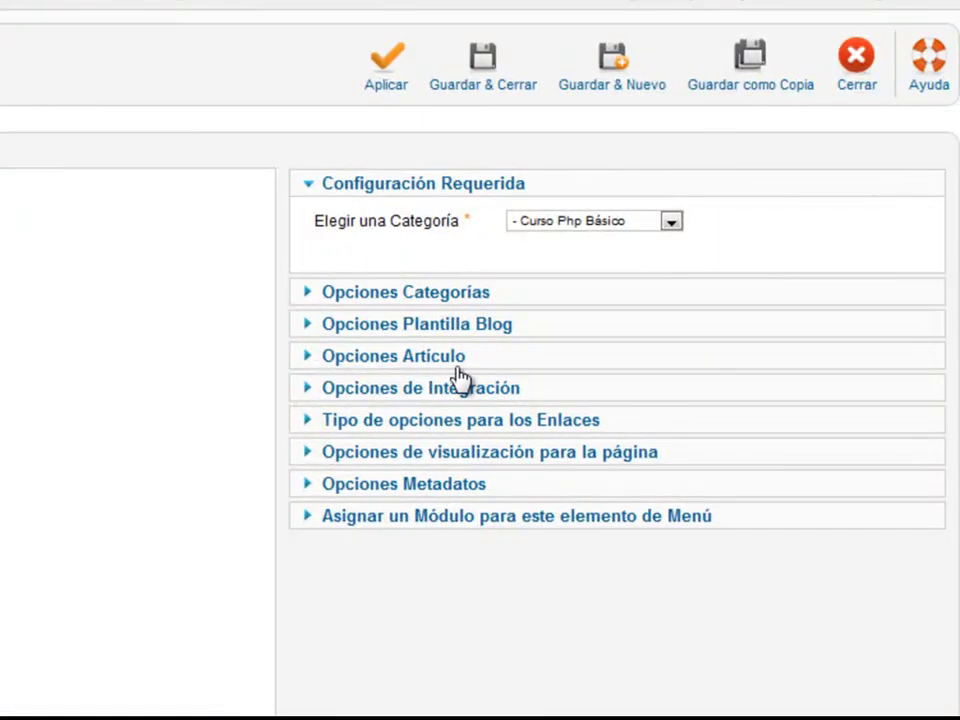
Step: In the Curso php basico menu item's article options, set Mostrar Categoría to Oculto and Enlace Categoría to No
{"action": "left_click", "coordinate": [462, 368]}
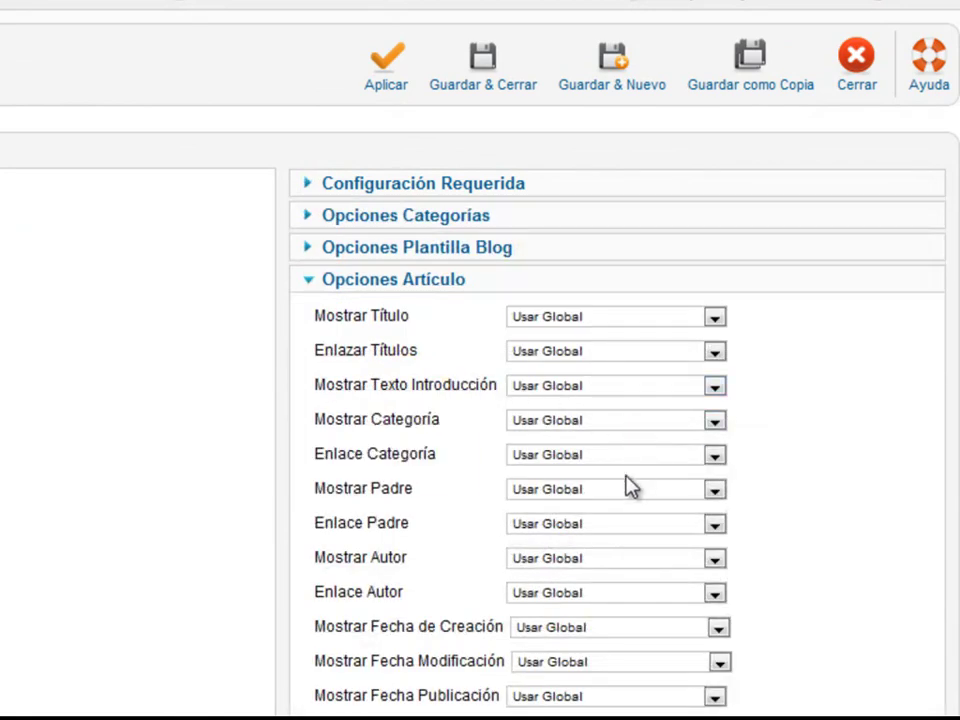
{"action": "left_click", "coordinate": [618, 430]}
{"action": "left_click", "coordinate": [602, 474]}
{"action": "left_click", "coordinate": [595, 455]}
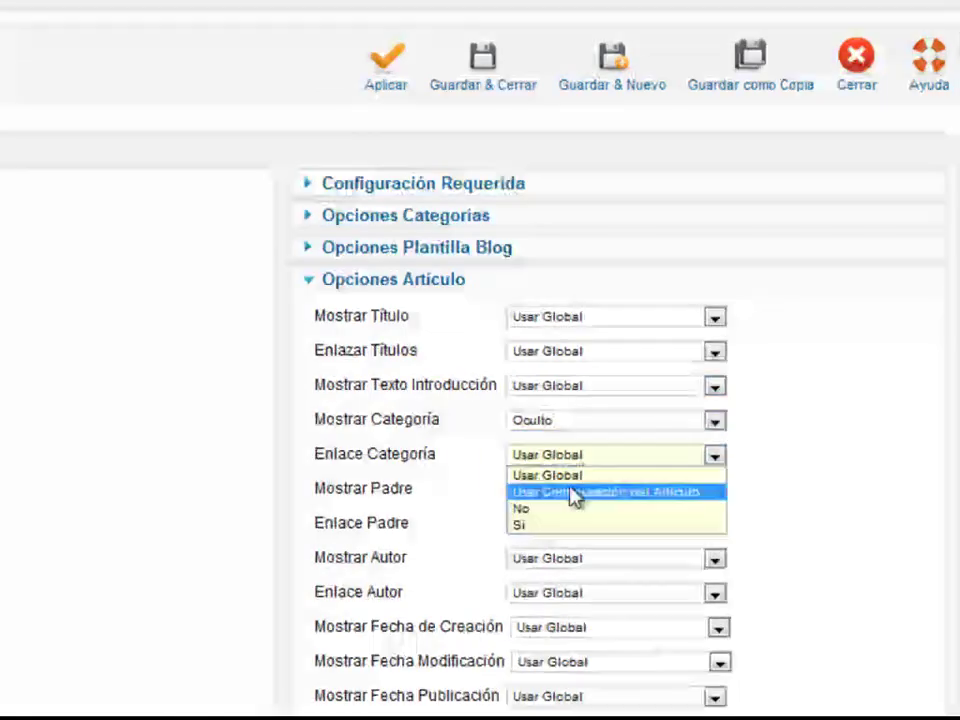
{"action": "left_click", "coordinate": [565, 513]}
Step: Set Mostrar Fecha Publicación to Oculto for the Curso php basico menu item
{"action": "scroll", "coordinate": [765, 514], "scroll_direction": "down", "scroll_amount": 3}
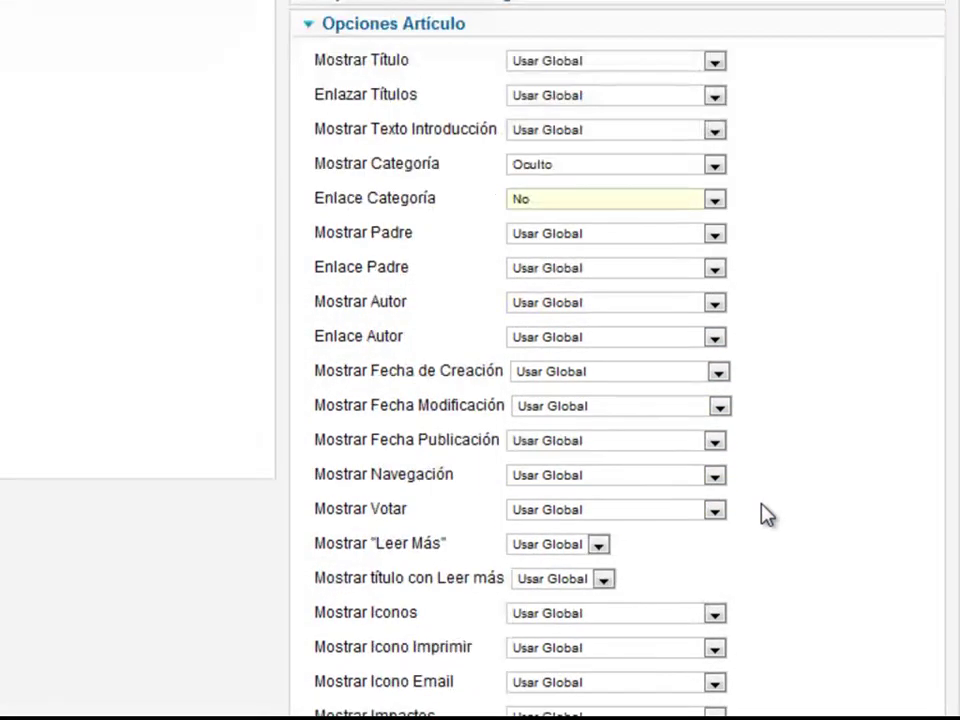
{"action": "left_click", "coordinate": [604, 437]}
{"action": "left_click", "coordinate": [585, 494]}
{"action": "scroll", "coordinate": [750, 444], "scroll_direction": "up", "scroll_amount": 3}
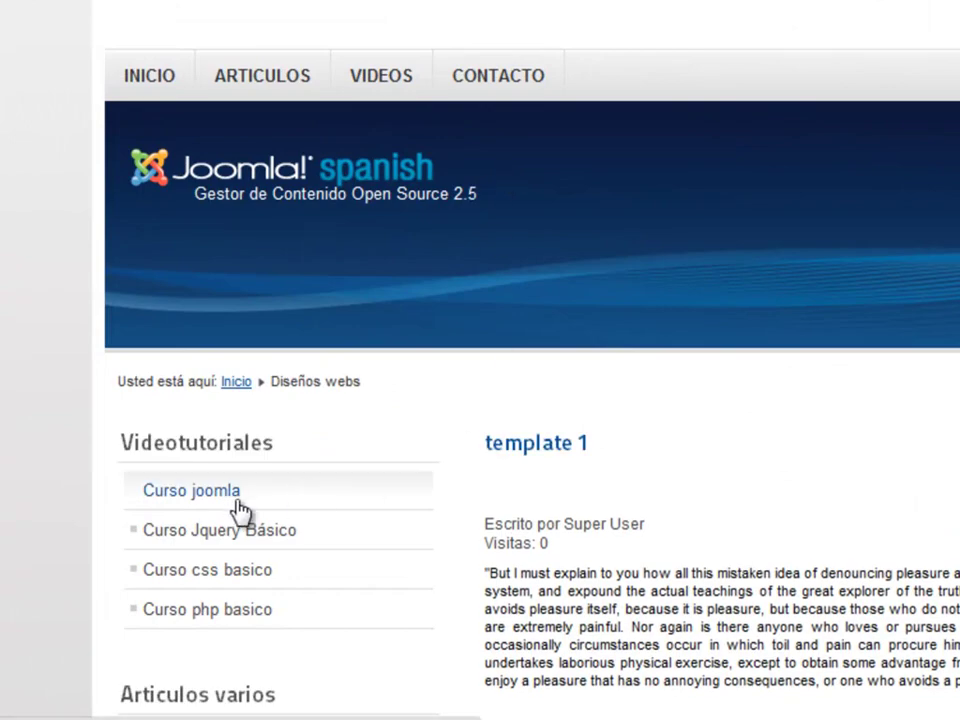
Step: View the Curso joomla page on the site to check which article details are displayed
{"action": "left_click", "coordinate": [240, 510]}
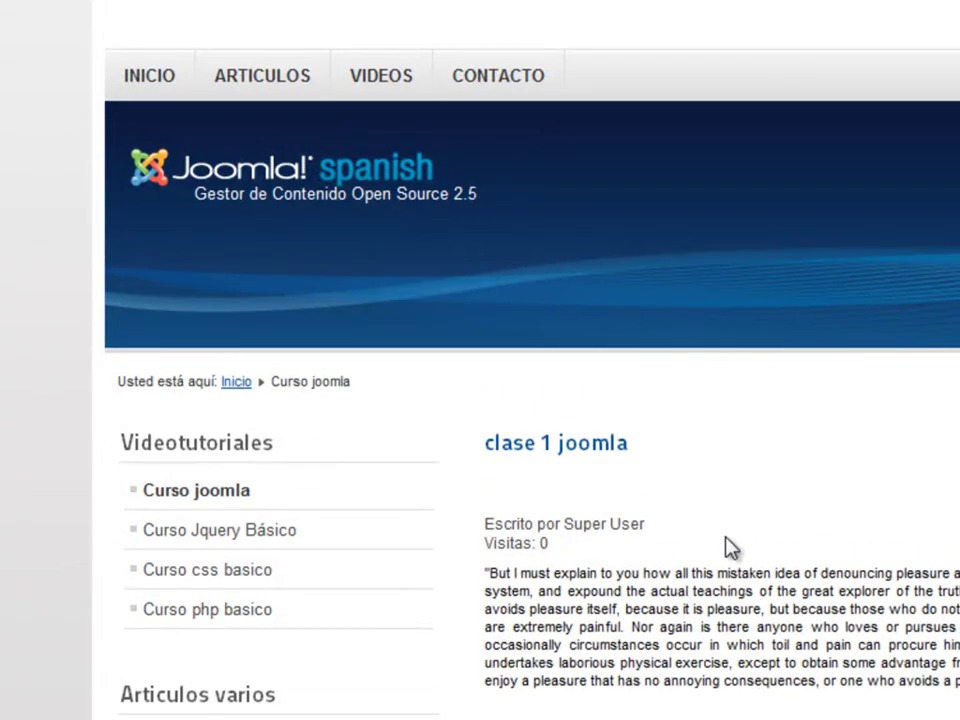